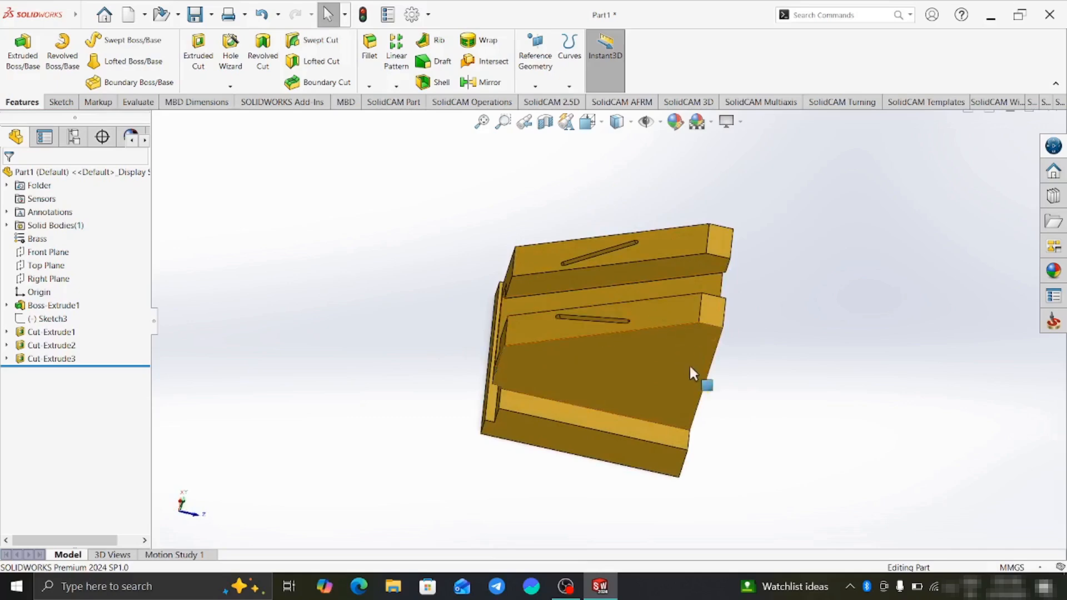
middle_click_drag(831, 403, 873, 376)
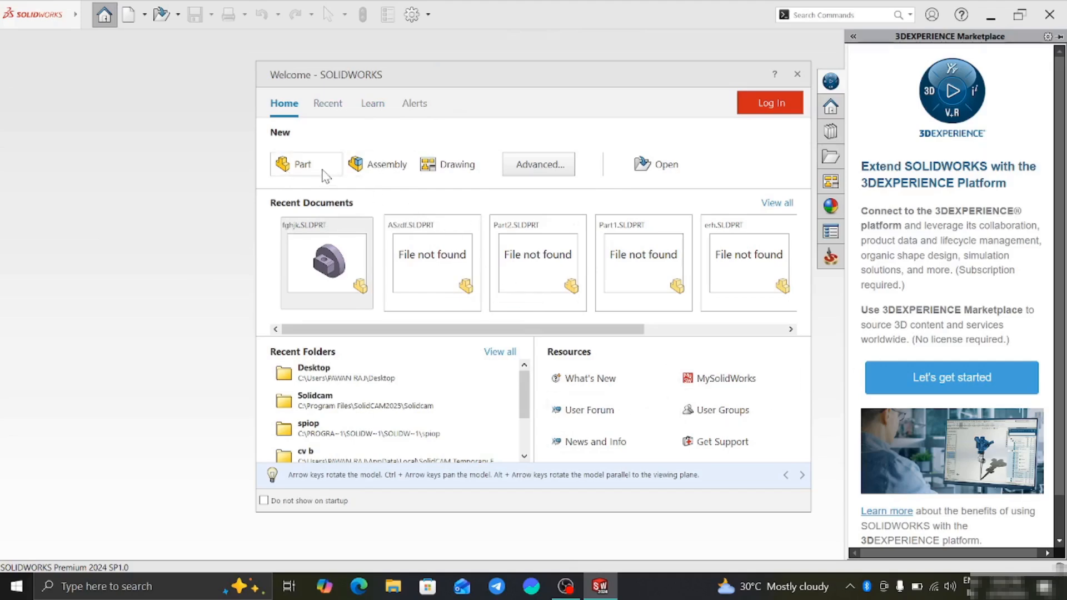
Create a new part document and bring up the sketch tools.
left_click(289, 170)
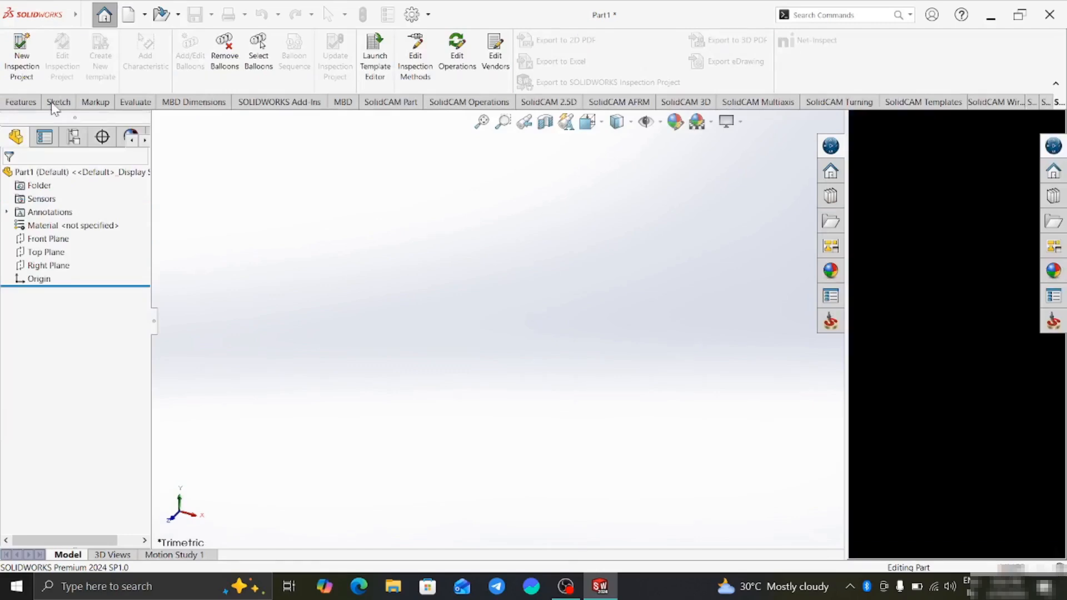
left_click(53, 103)
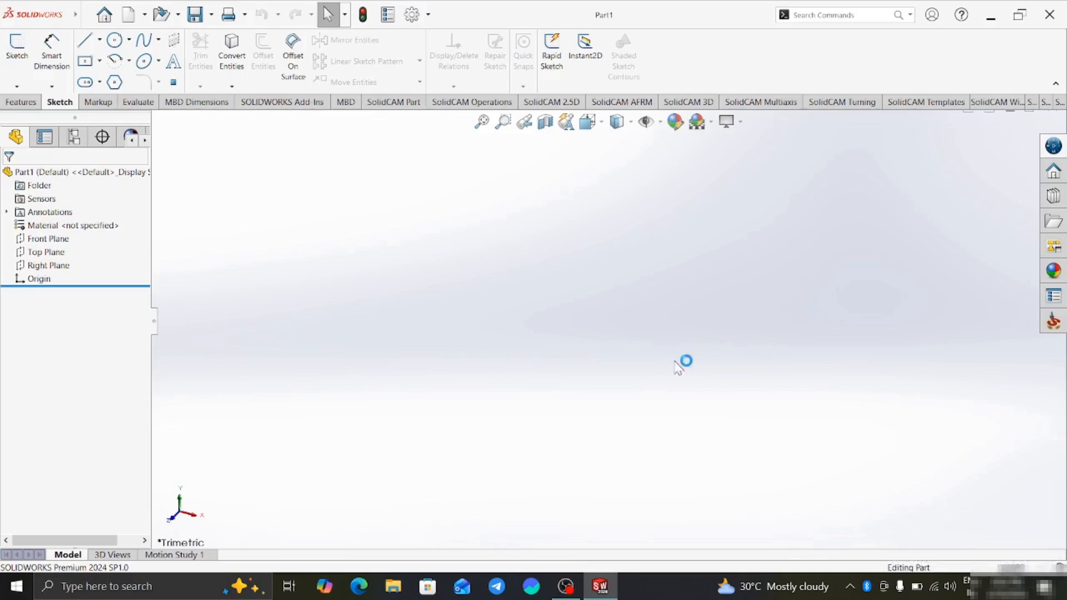
left_click(1012, 567)
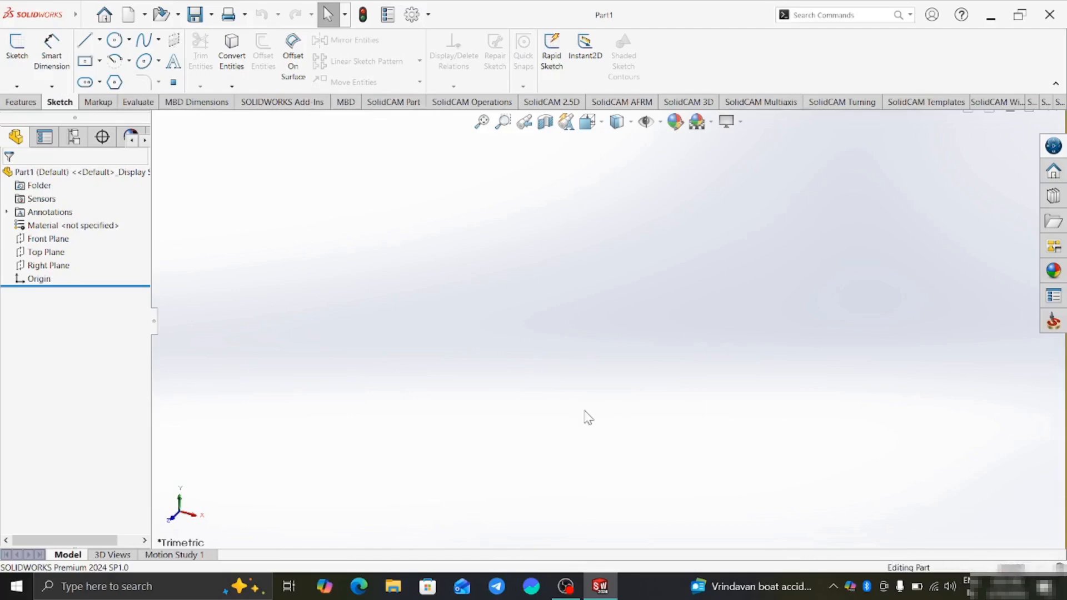
Orient the view normal to the Right Plane and select that plane for sketching.
left_click(49, 265)
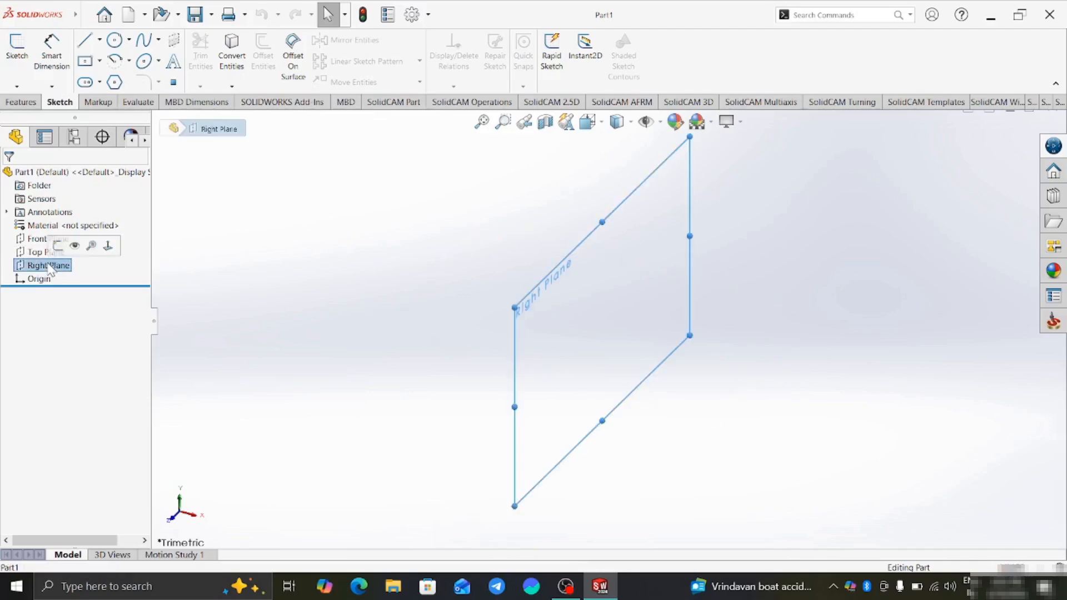
right_click(49, 265)
left_click(108, 246)
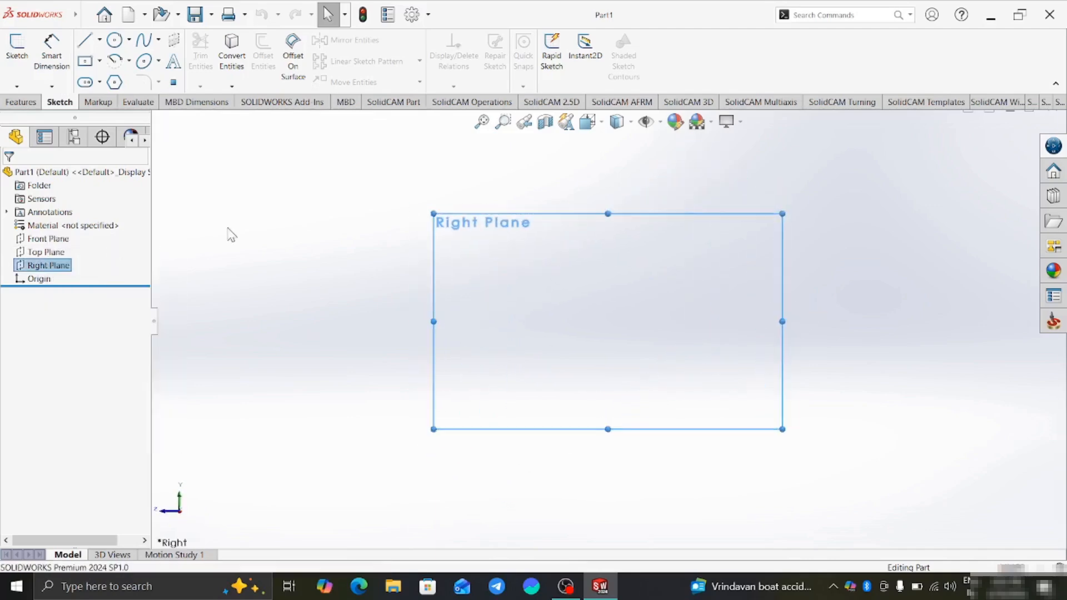
right_click(59, 270)
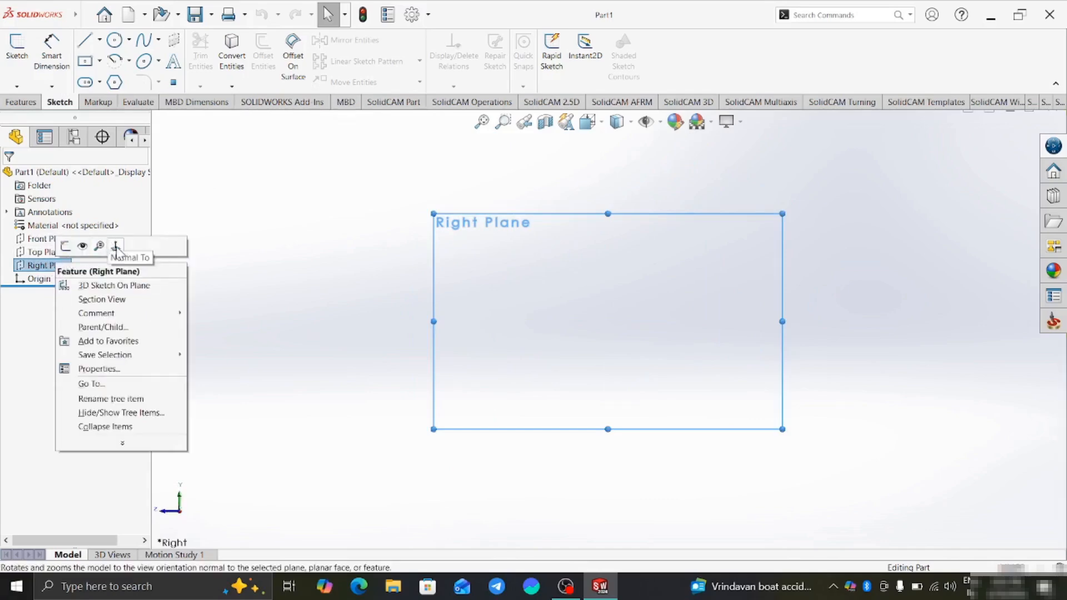
left_click(219, 237)
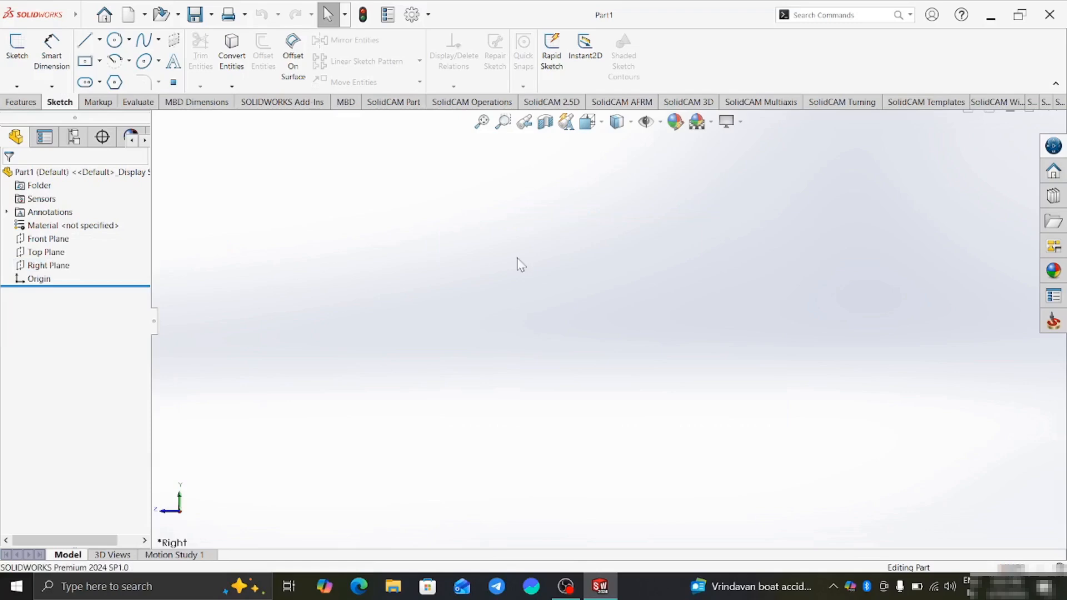
left_click(42, 265)
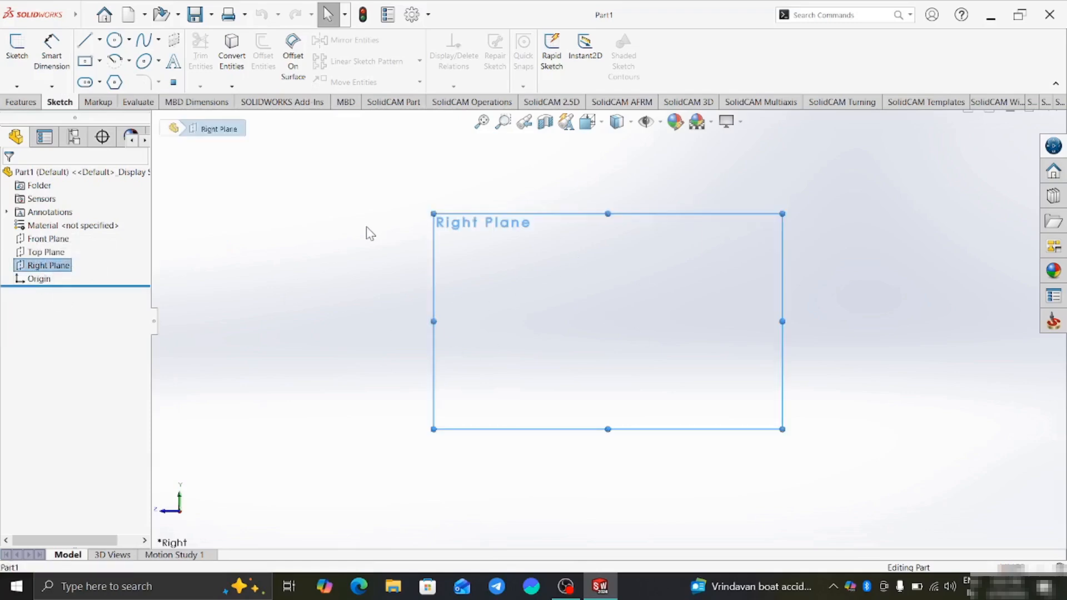
Sketch a center rectangle about 187 mm wide and 112 mm high on the Right Plane, centred on the origin.
left_click(86, 64)
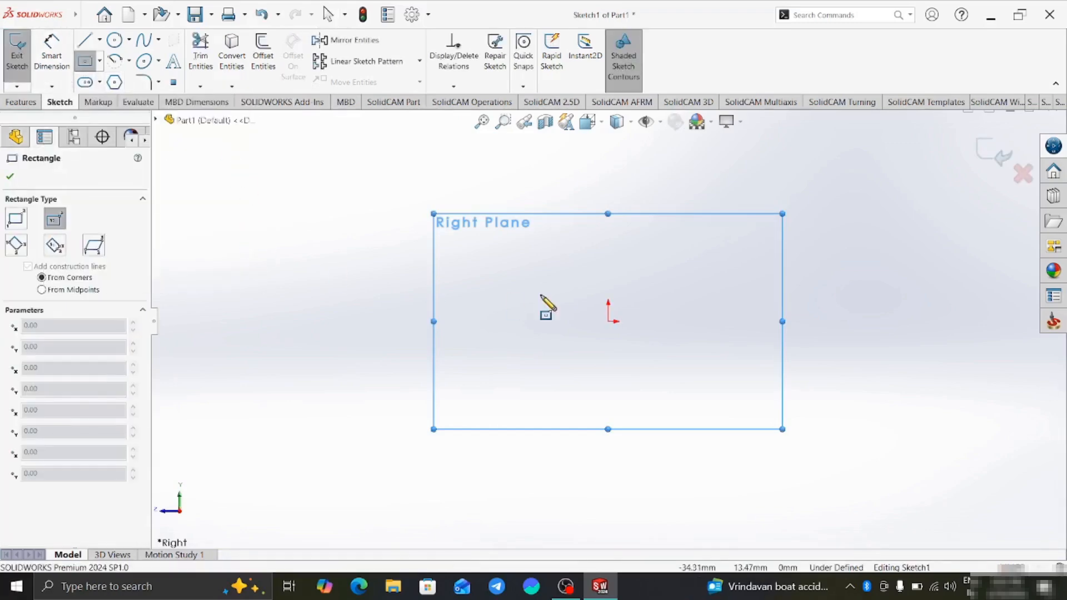
left_click(608, 321)
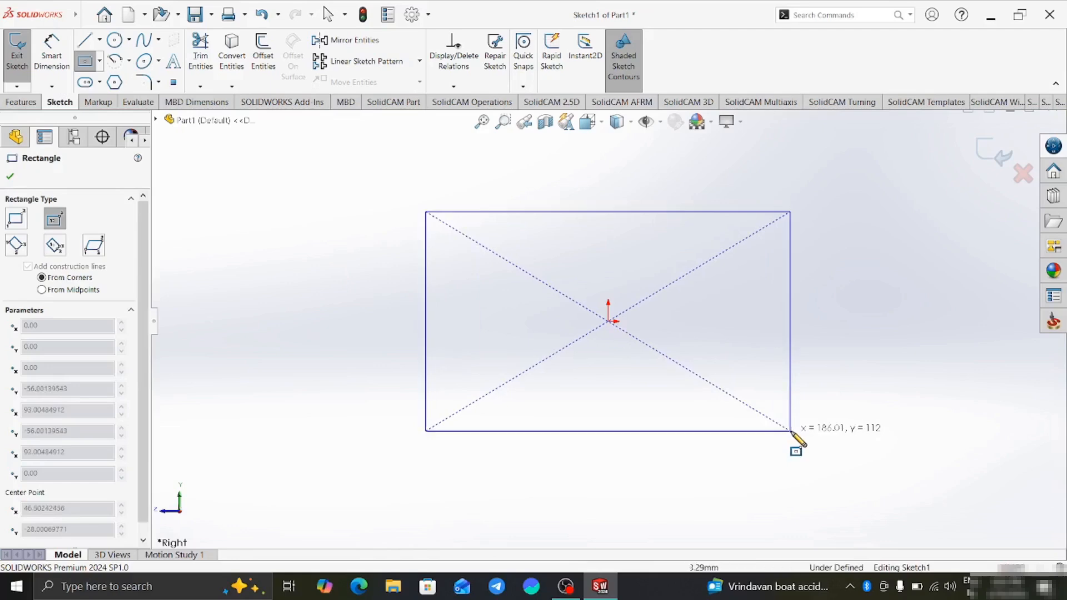
left_click(791, 430)
right_click(329, 215)
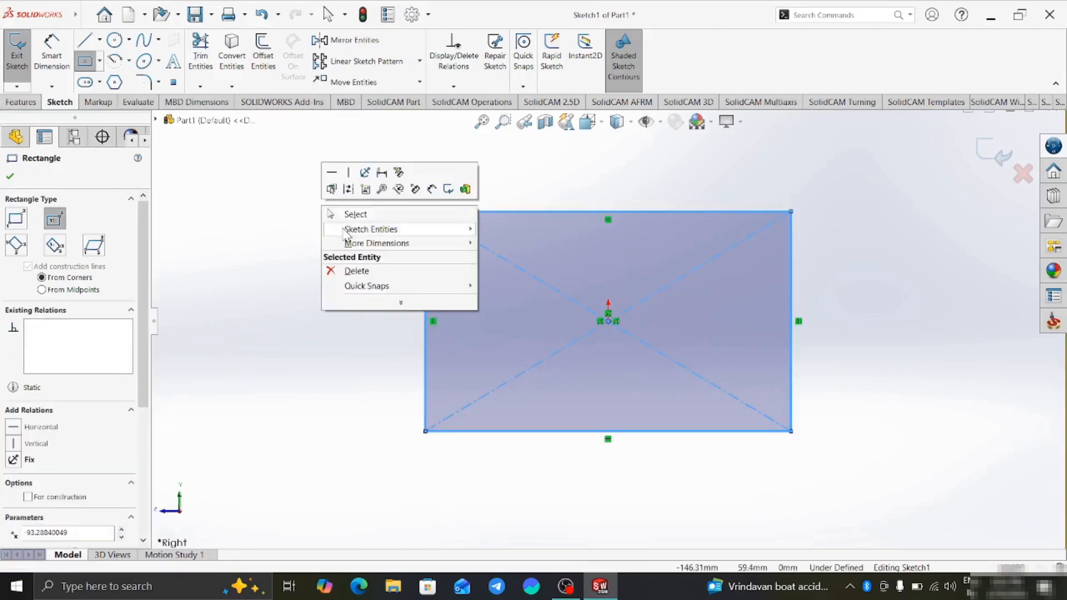
left_click(343, 216)
Dimension the rectangle's bottom edge and set its width to 105 mm.
left_click(62, 67)
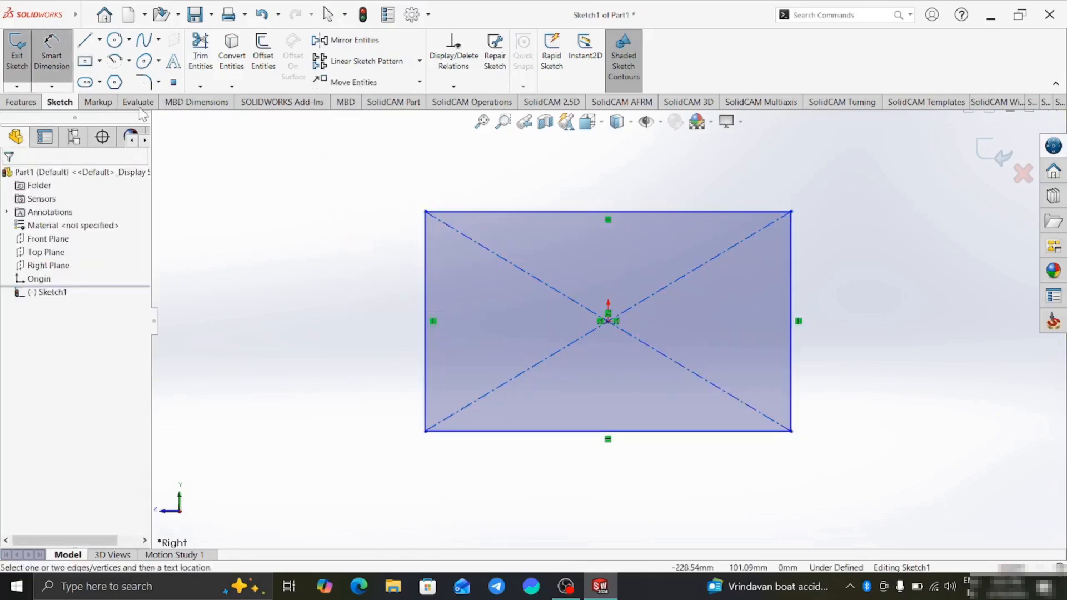
left_click(575, 432)
left_click(574, 493)
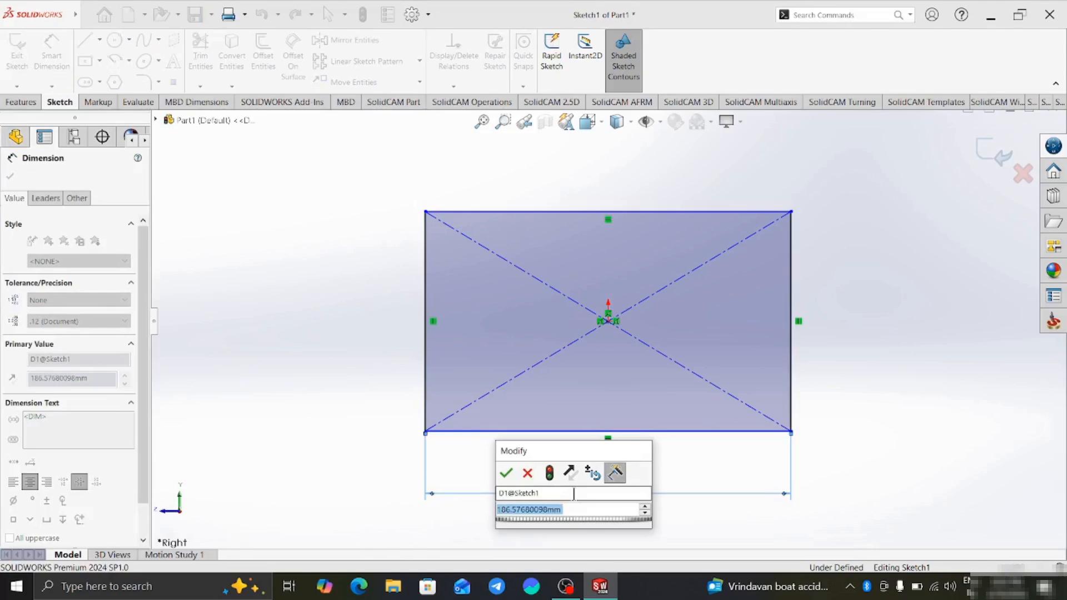
type("102")
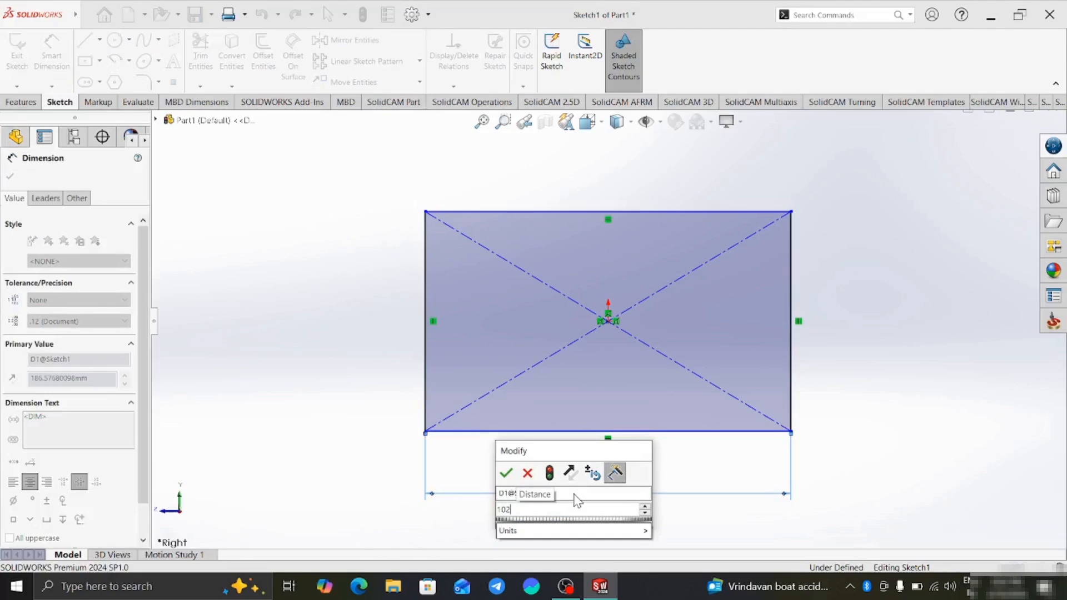
key("BackSpace")
type("5")
key("Return")
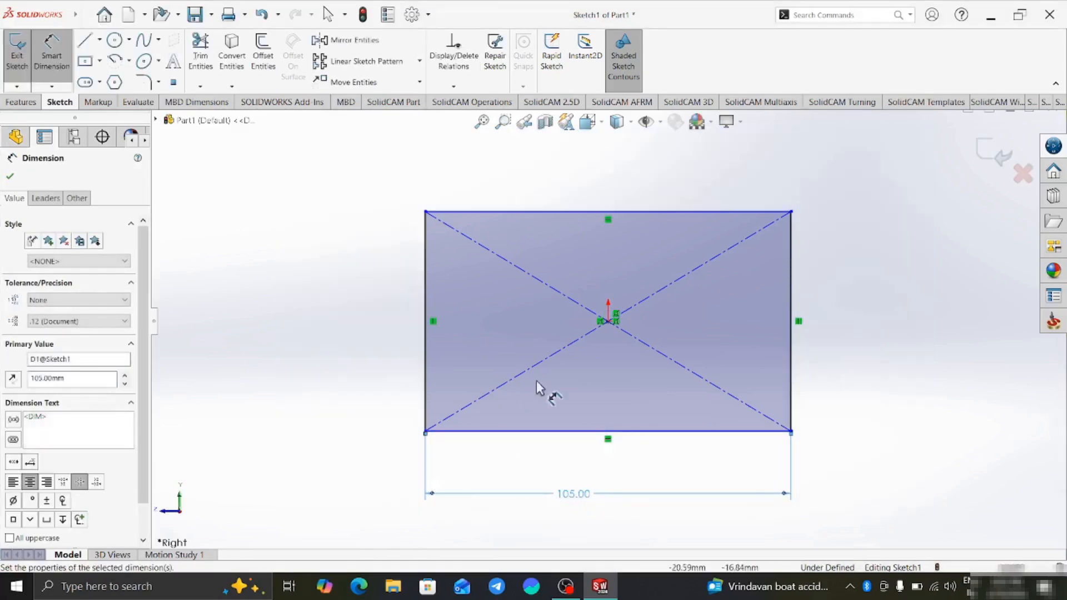
Dimension the rectangle's left edge and set its height to 95 mm.
left_click(428, 300)
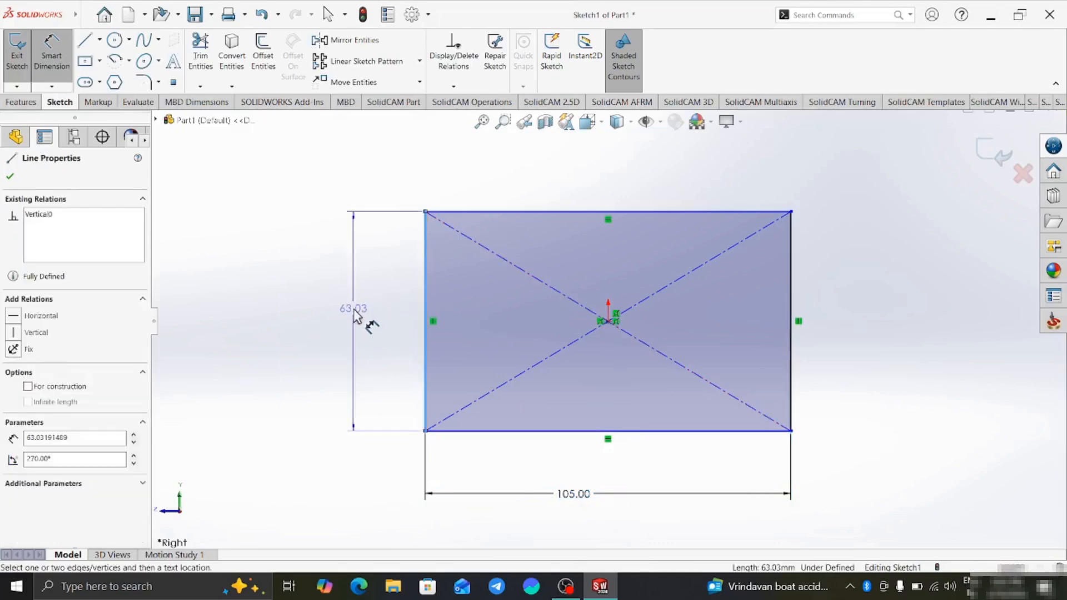
left_click(368, 383)
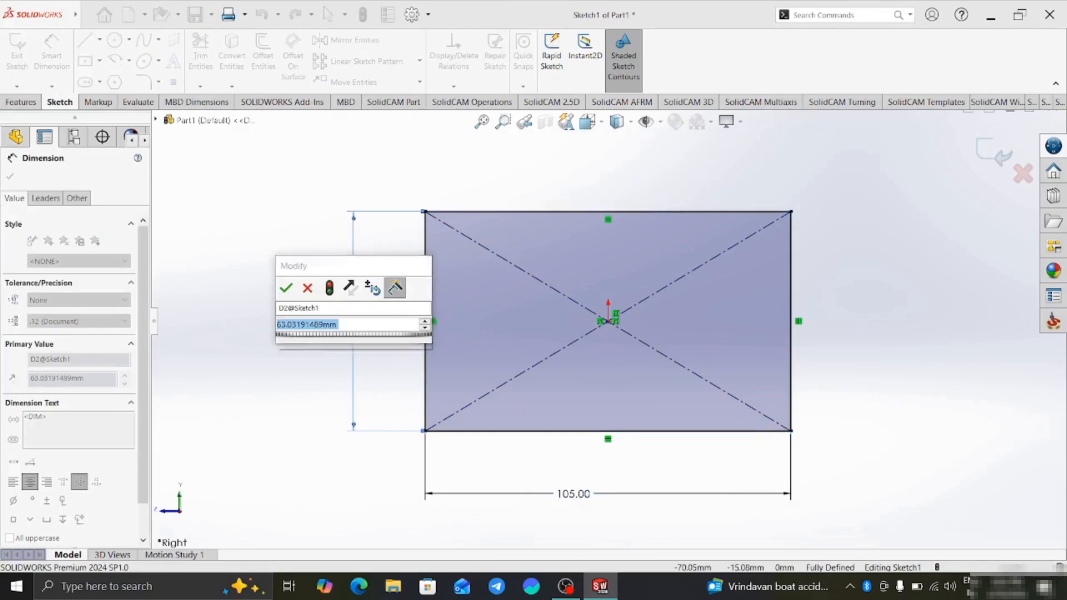
type("95")
key("Return")
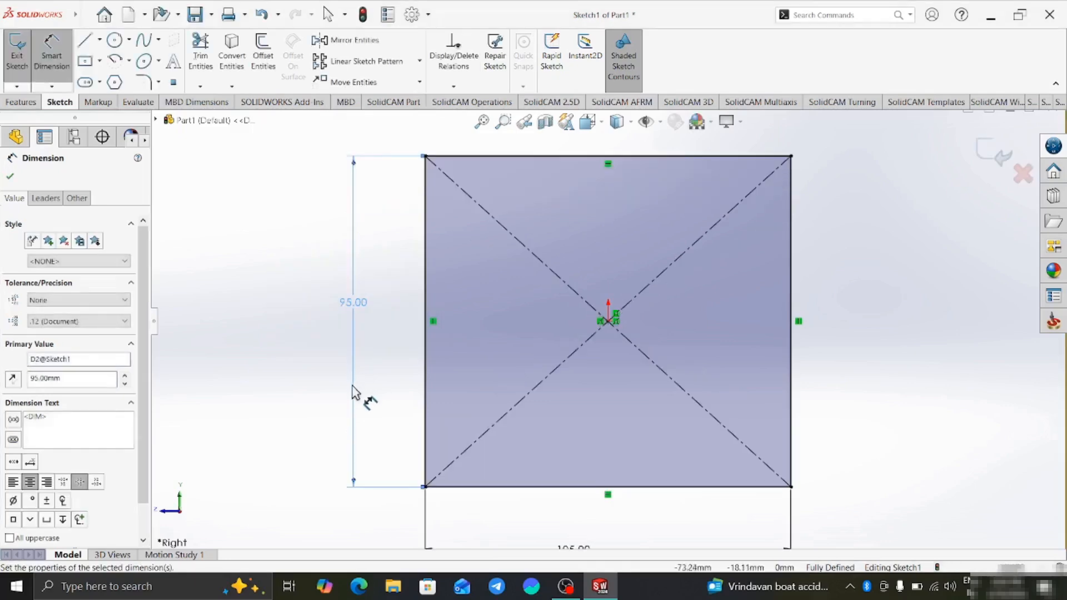
left_click(291, 346)
key("f")
scroll(617, 336, "down", 2)
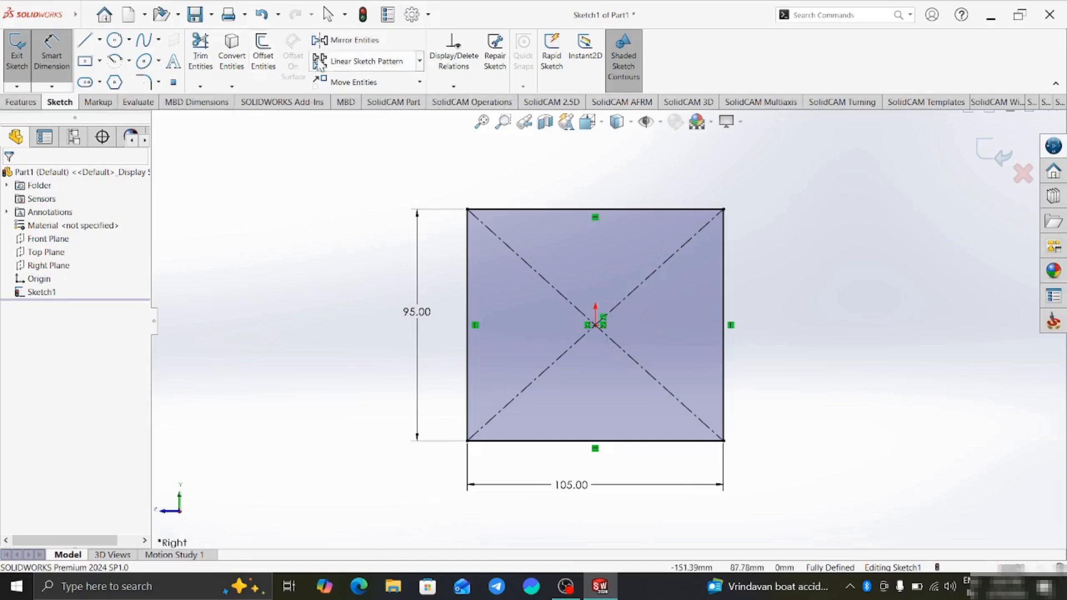
Trim away the rectangle's two diagonal construction lines.
left_click(200, 53)
mouse_move(615, 375)
left_mouse_down()
mouse_move(576, 265)
mouse_move(599, 368)
left_mouse_up()
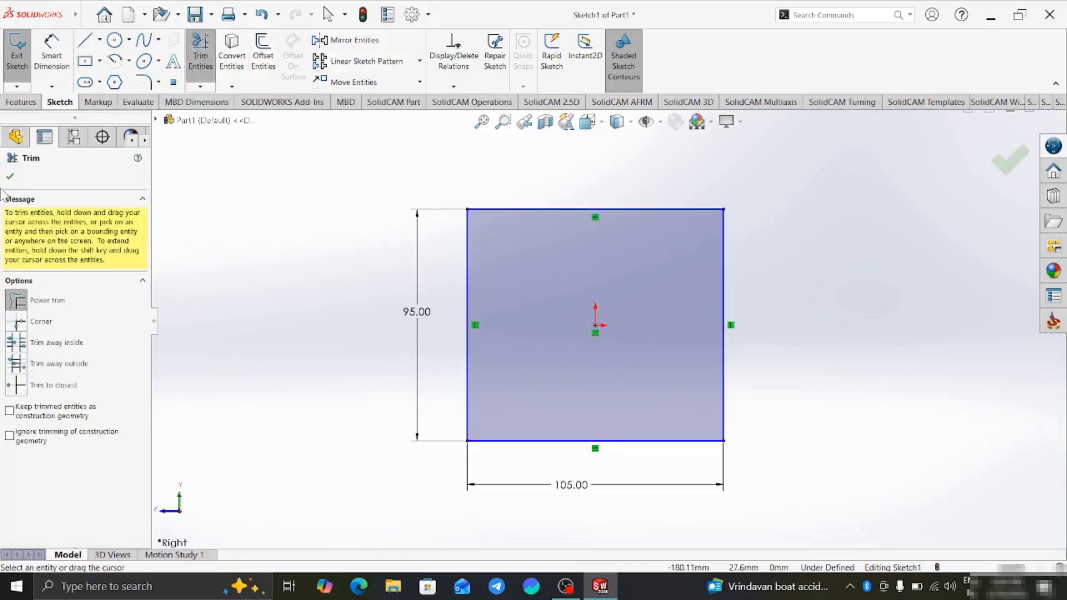
left_click(209, 61)
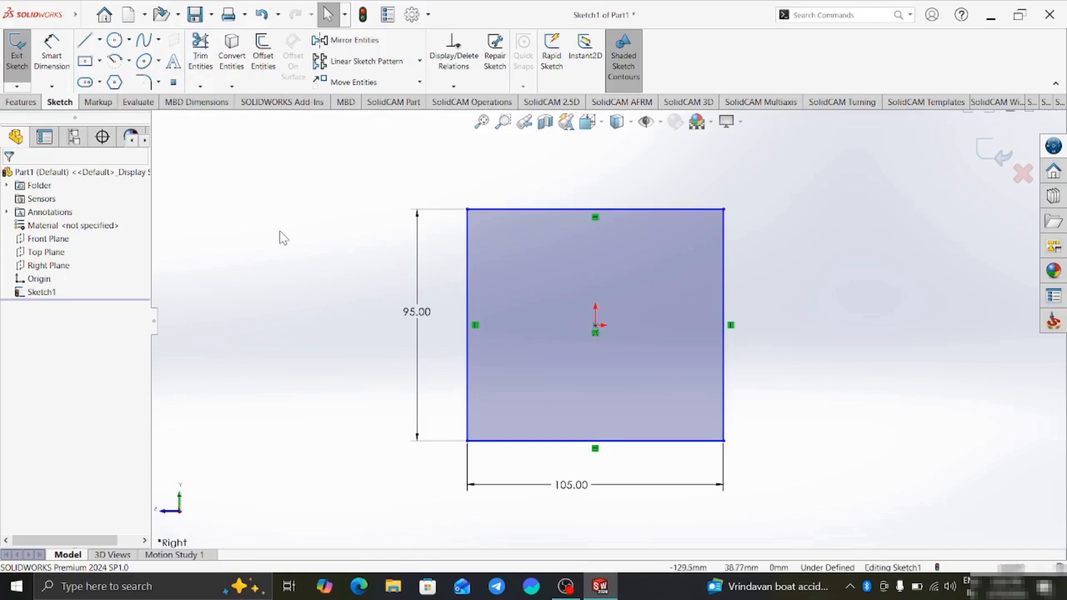
Sketch a sloping line about 106 mm long from near the top edge's left end down to the rectangle's right edge.
left_click(85, 41)
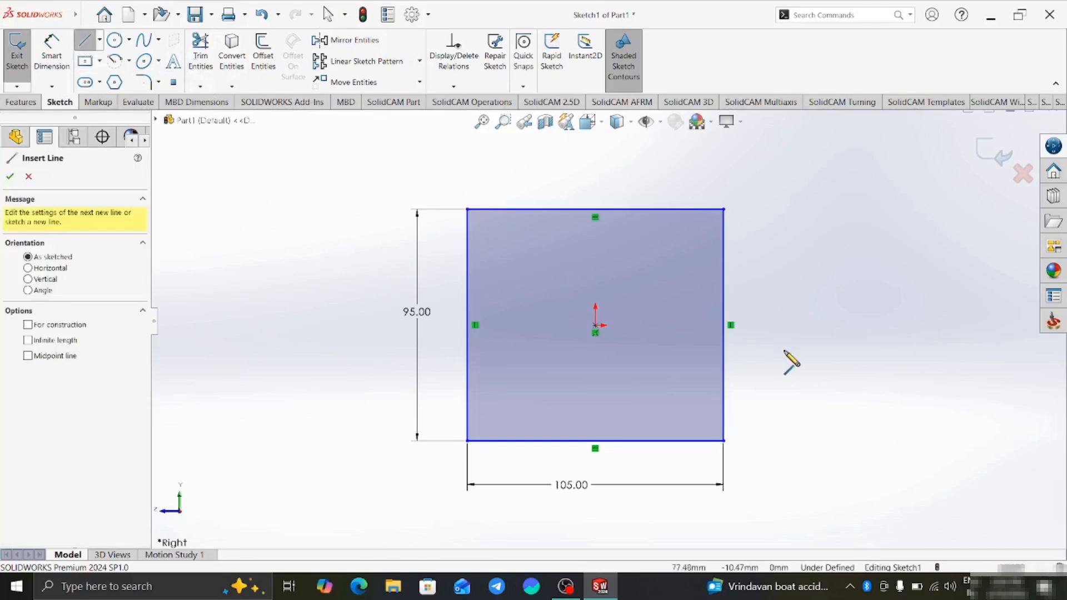
left_click(505, 210)
left_click(723, 346)
right_click(723, 346)
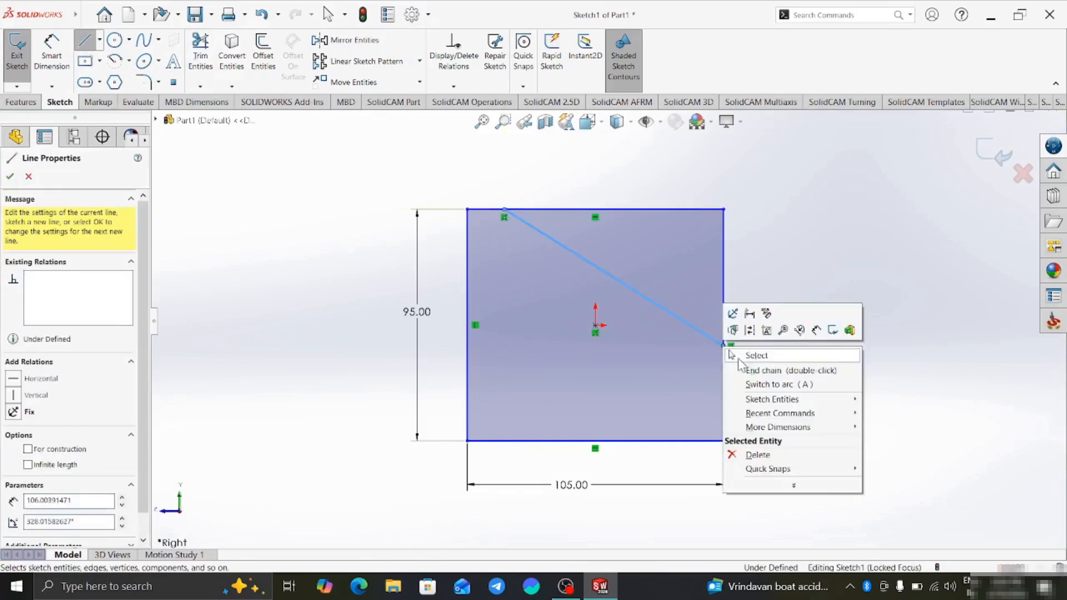
left_click(739, 357)
Dimension the angle between the sloping line and the bottom edge as 26°.
left_click(51, 55)
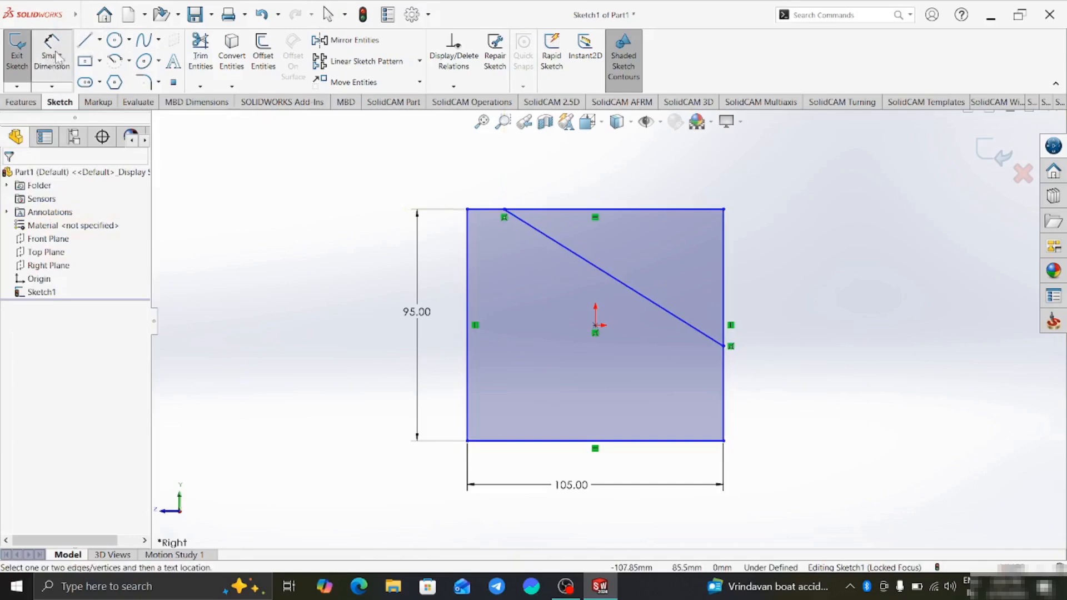
left_click(696, 330)
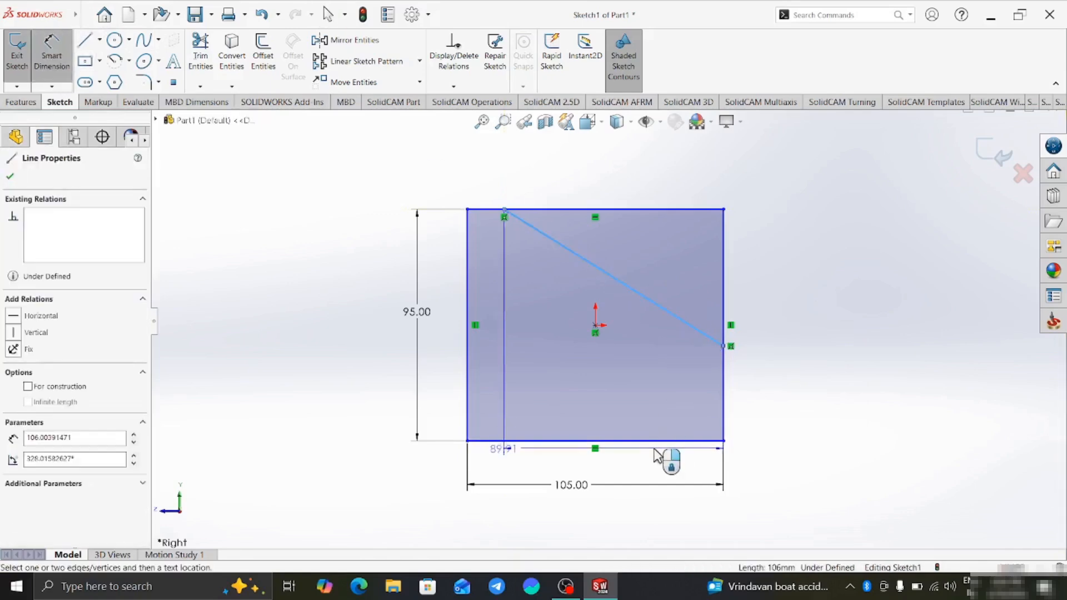
left_click(659, 441)
left_click(619, 384)
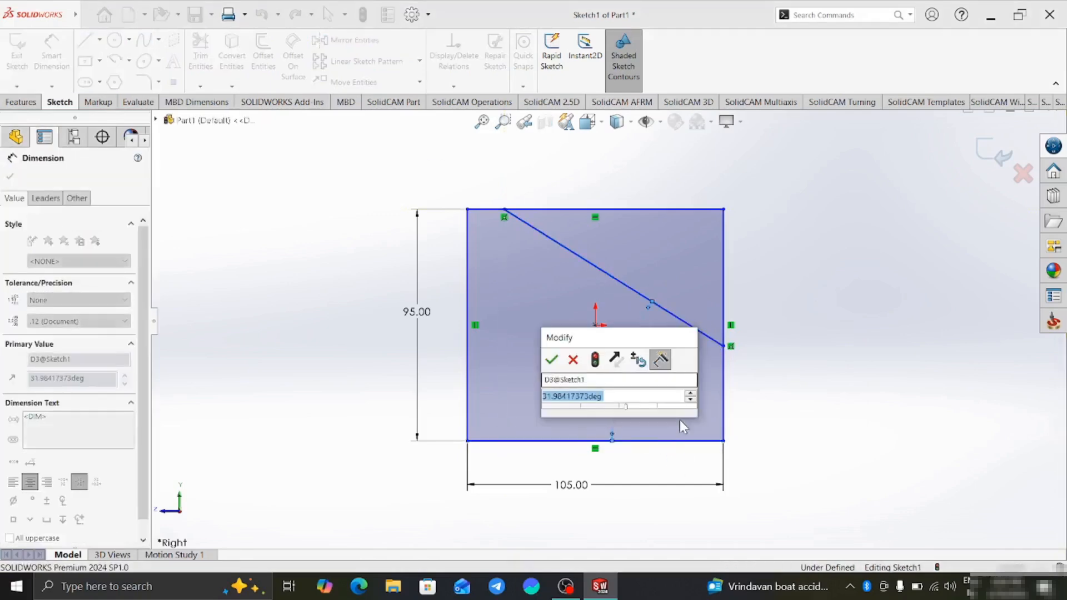
type("30")
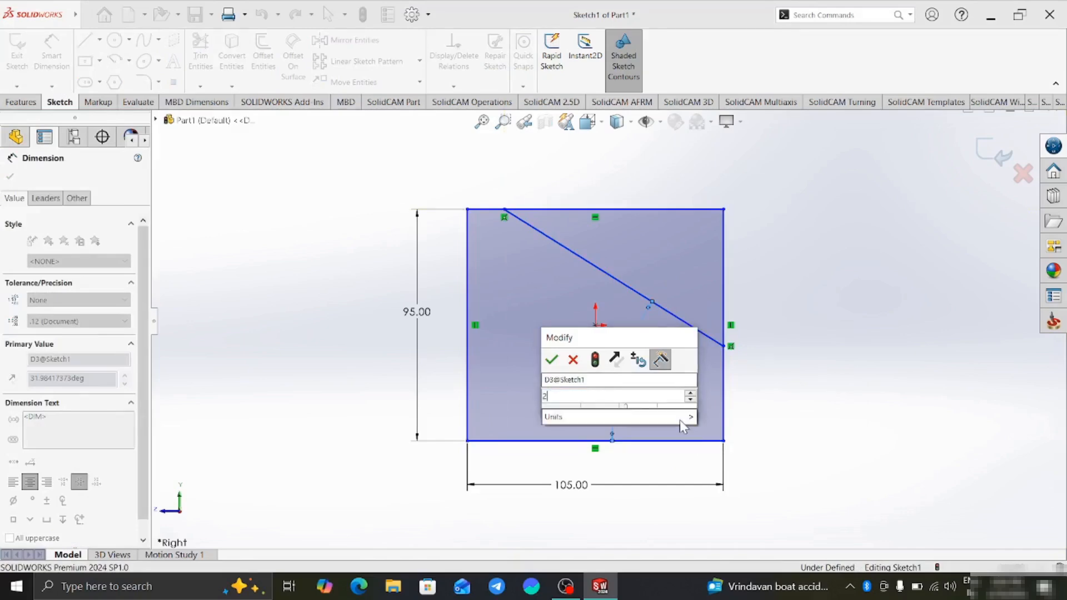
key("Return")
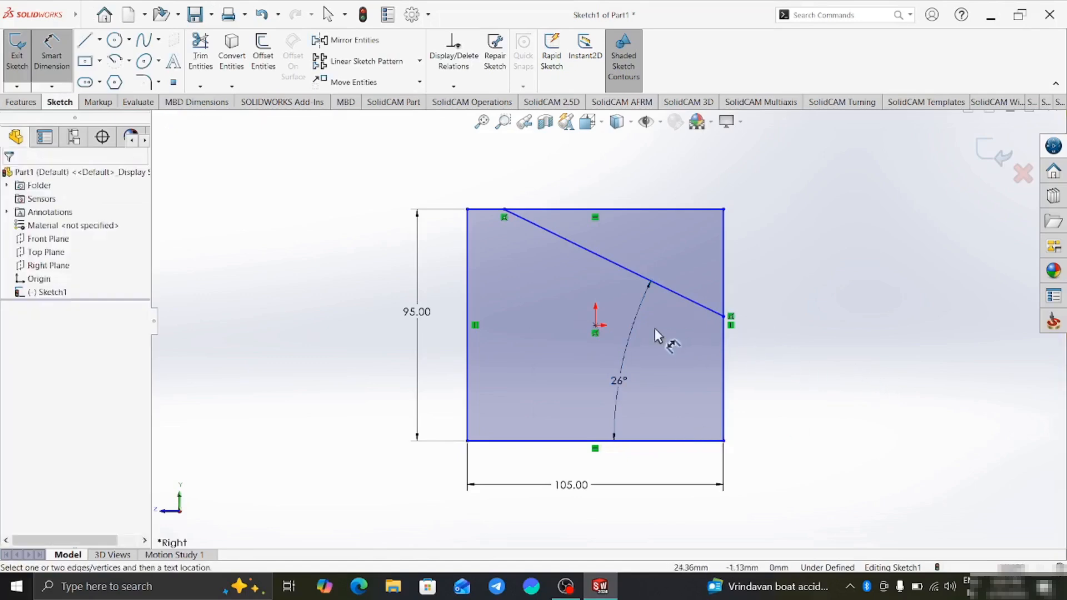
Set the vertical distance from the bottom right corner to the sloping line's lower endpoint to 50 mm.
left_click(723, 320)
left_click(724, 442)
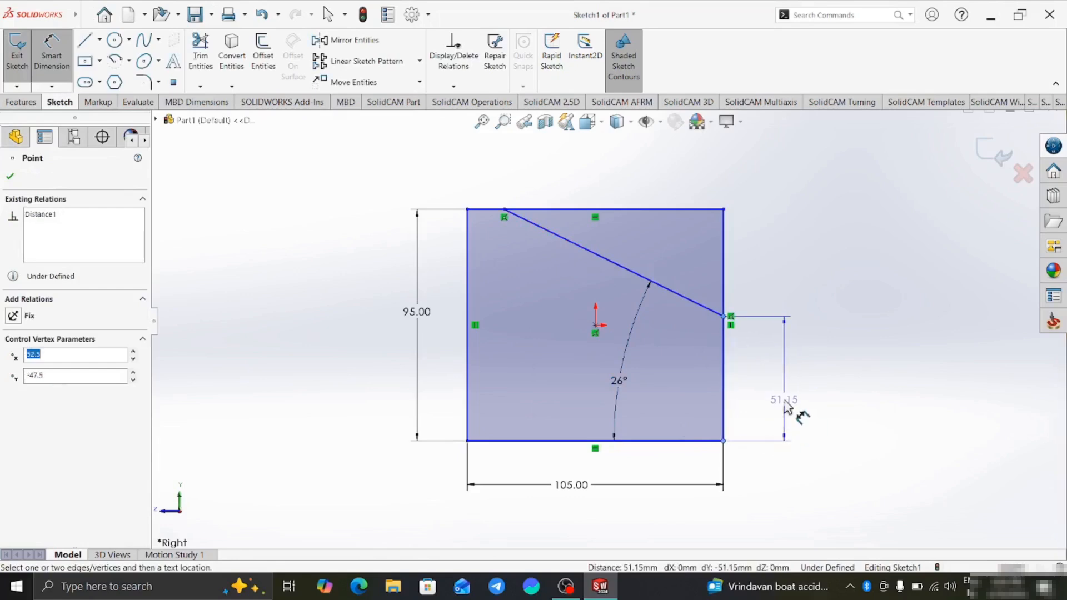
left_click(798, 410)
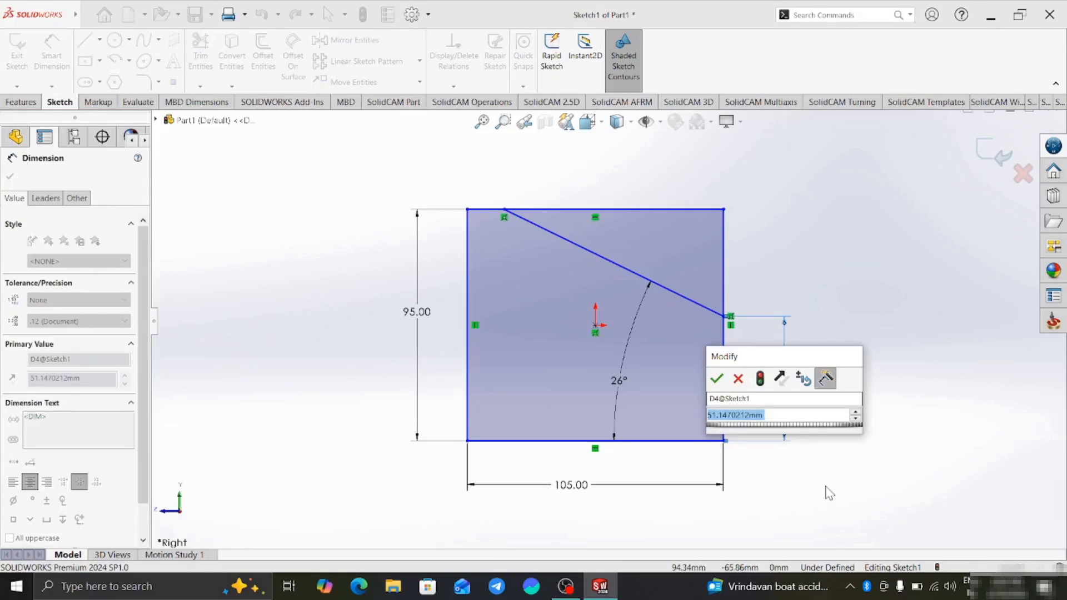
type("50")
key("Return")
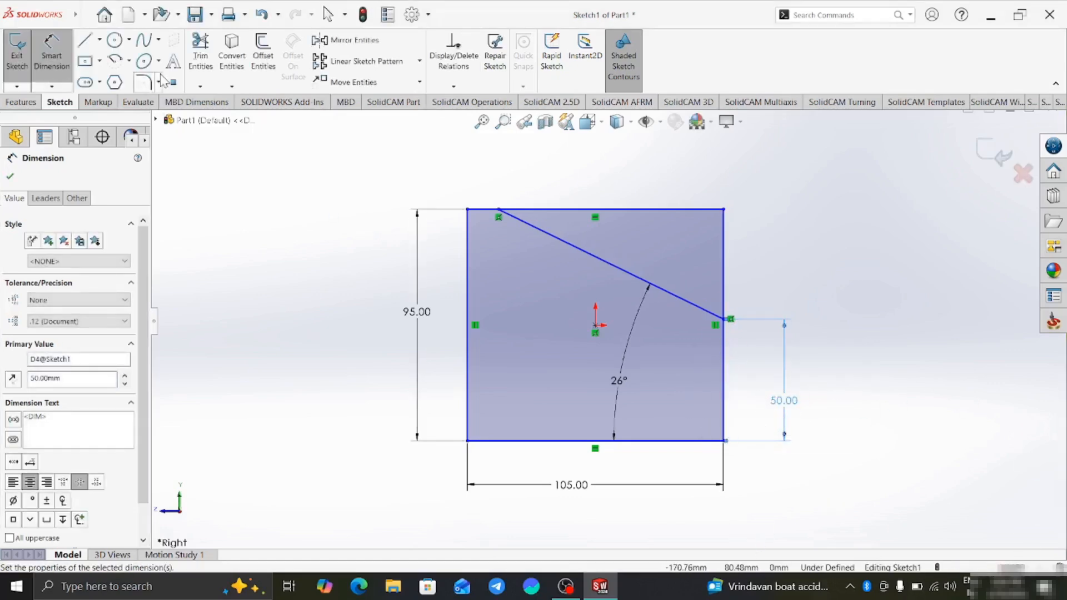
Trim away the top and right edge segments that lie beyond the sloping line.
left_click(201, 54)
left_click_drag(549, 177, 662, 246)
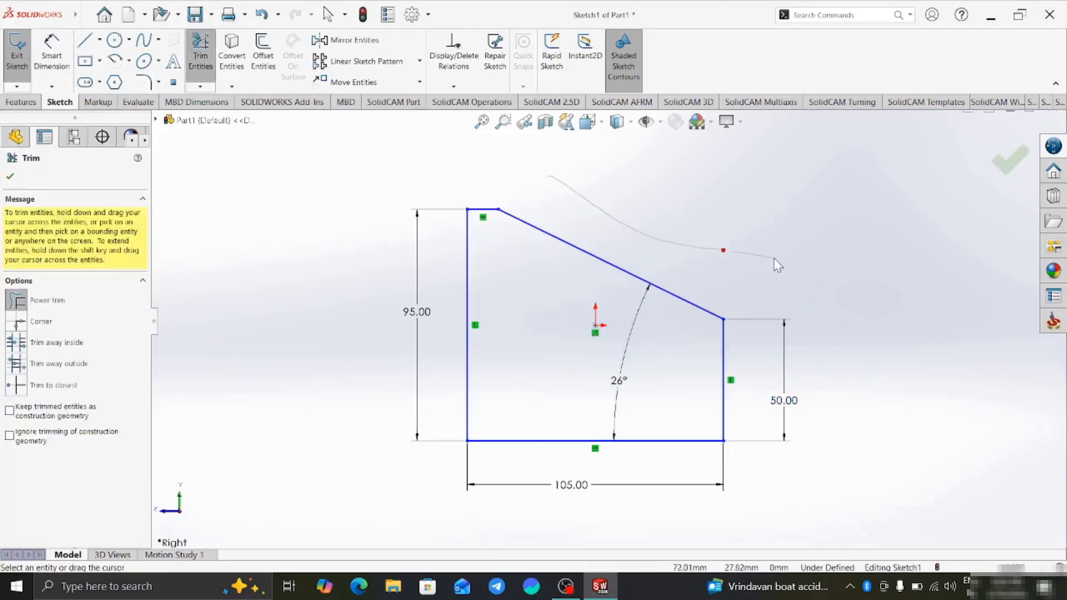
left_click_drag(774, 259, 775, 260)
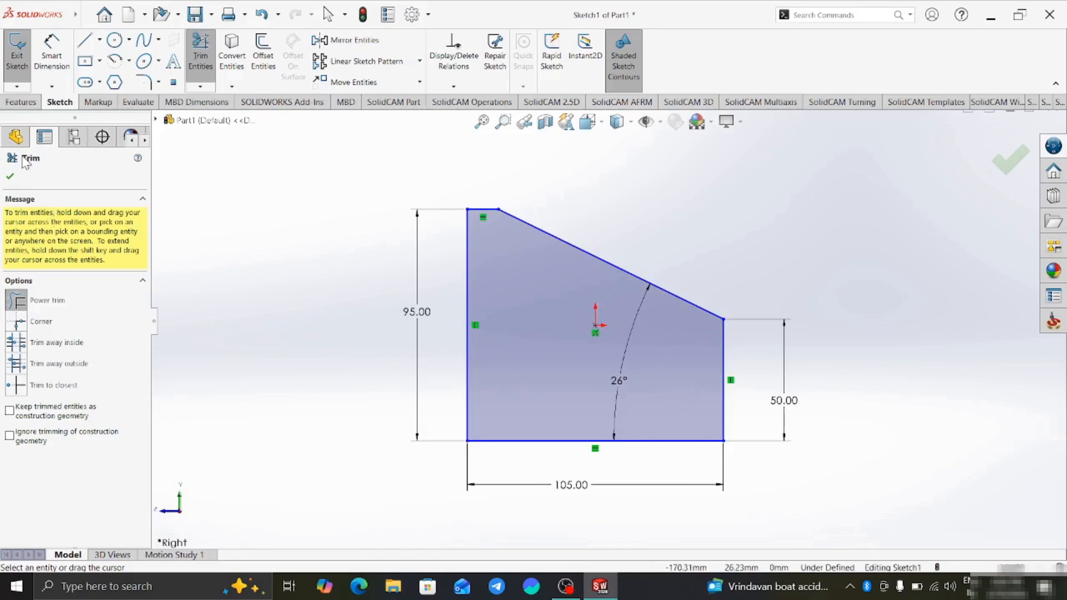
Sketch a center rectangle about 5.3 by 10.9 mm, centered on the profile's right edge just above the bottom corner.
left_click(89, 65)
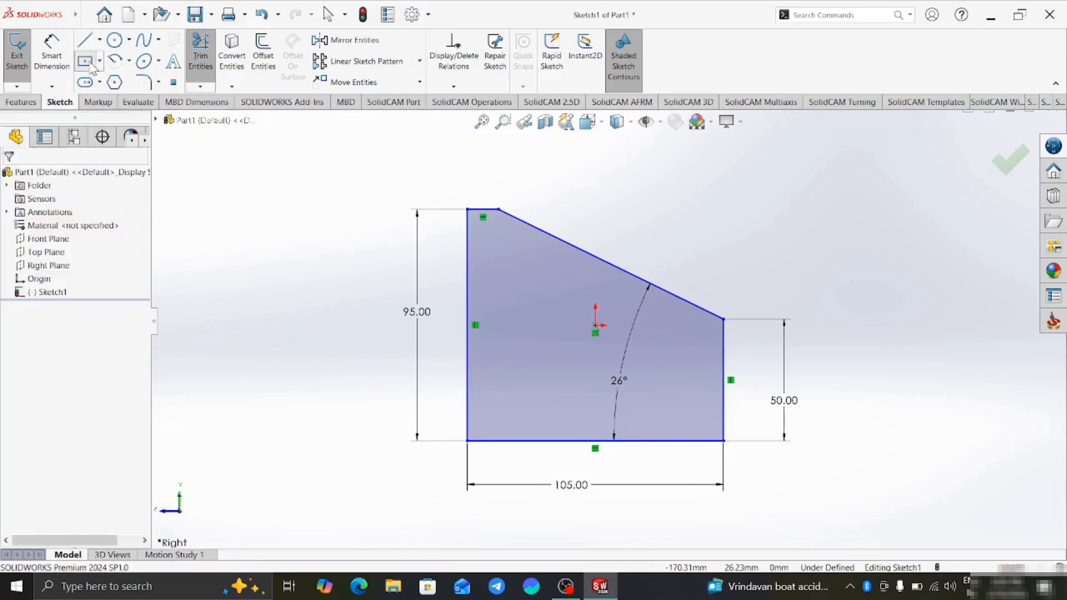
left_click(723, 419)
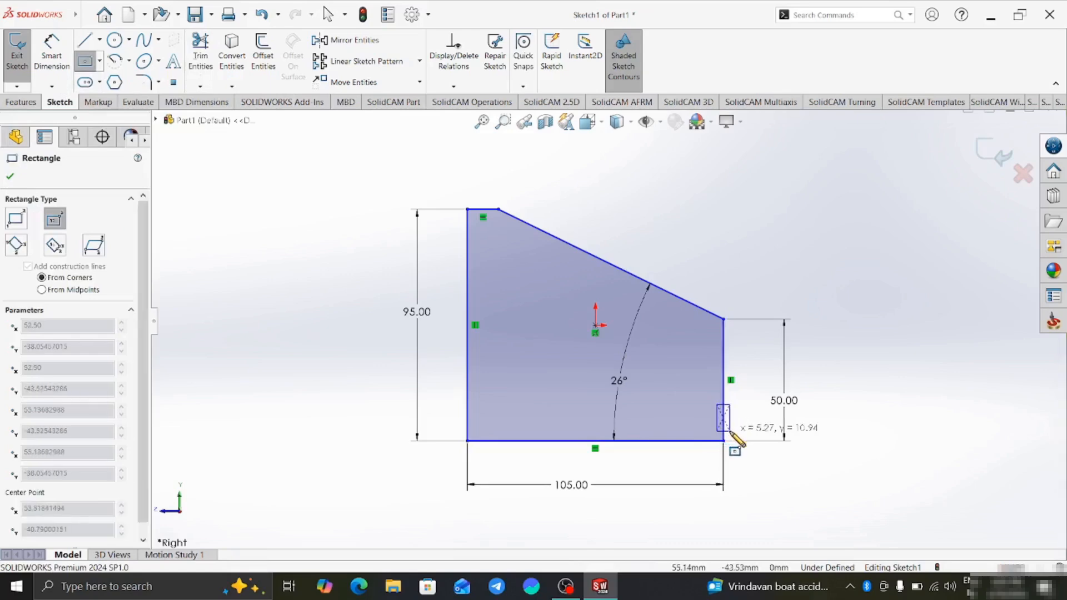
left_click(730, 431)
scroll(733, 435, "down", 5)
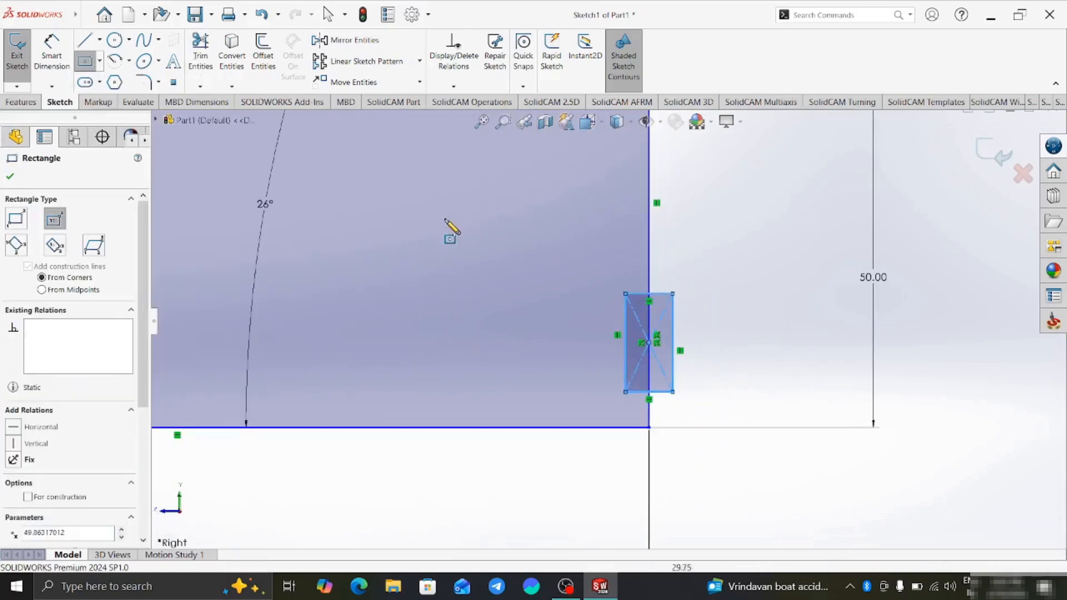
Set the distance from the small rectangle's left side to the profile's right edge to 5 mm, and move the rectangle back up onto that edge.
left_click(52, 55)
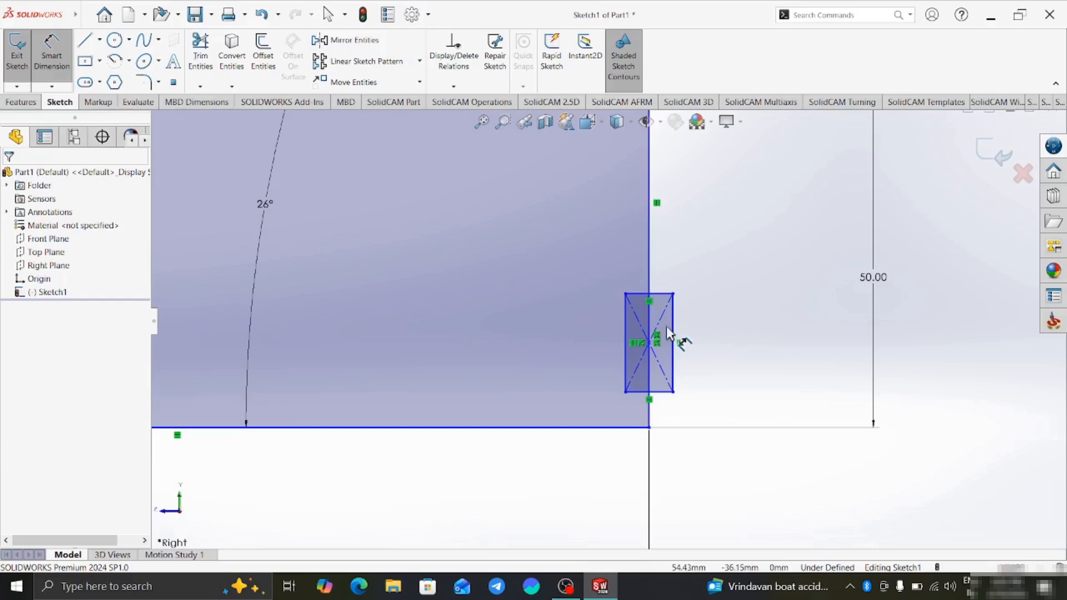
left_click(626, 335)
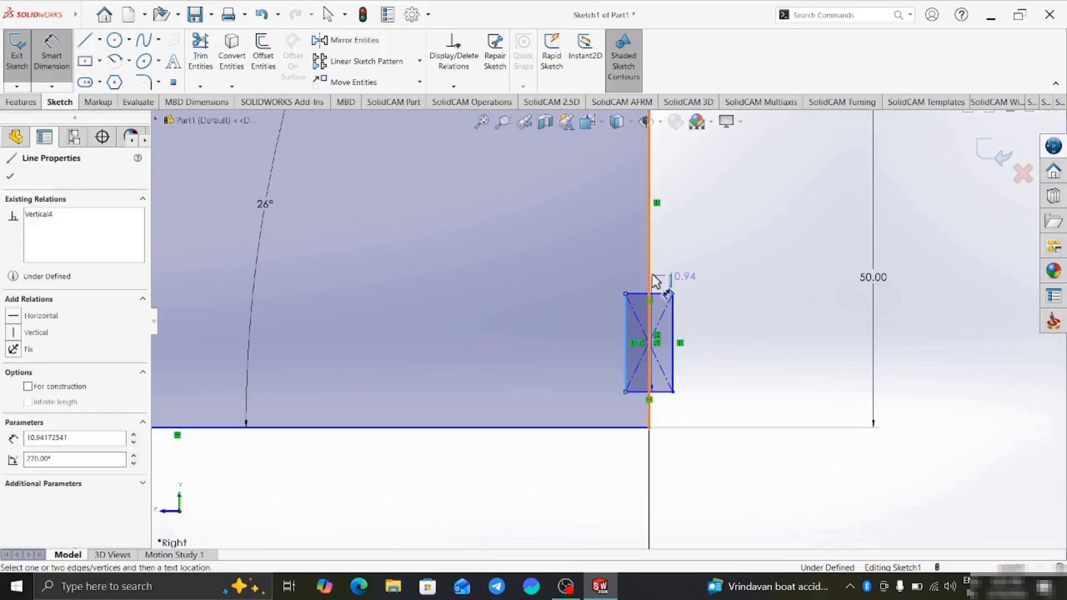
left_click(650, 278)
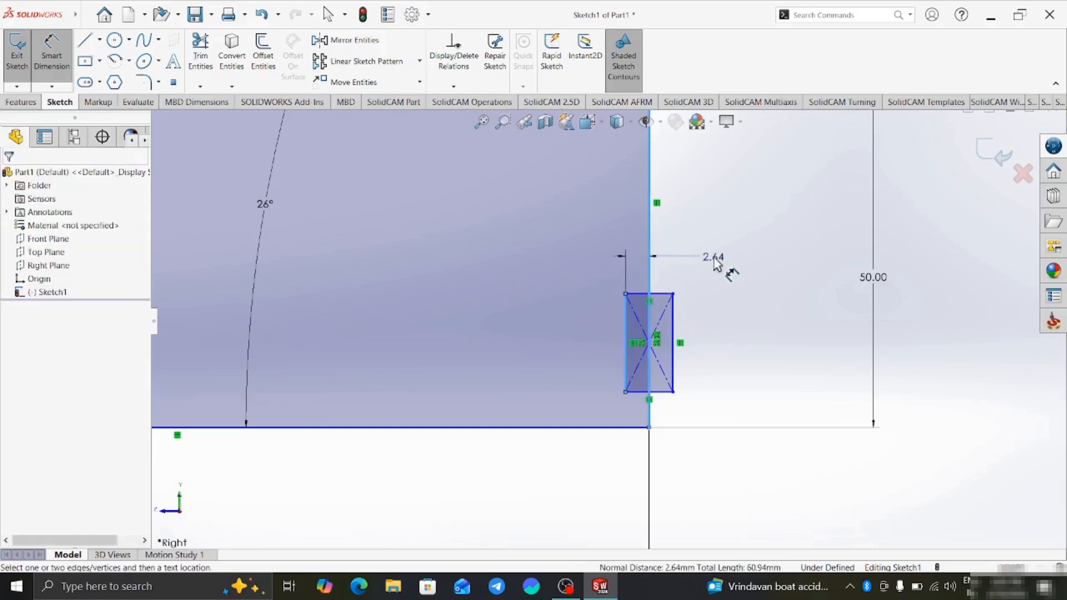
left_click(715, 264)
key("Return")
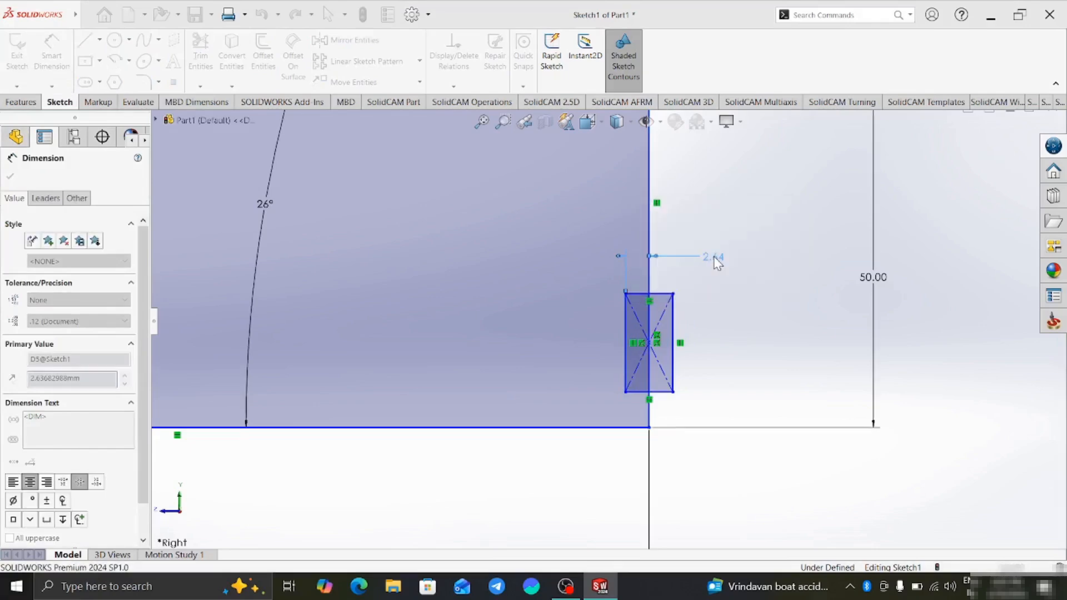
scroll(750, 351, "up", 4)
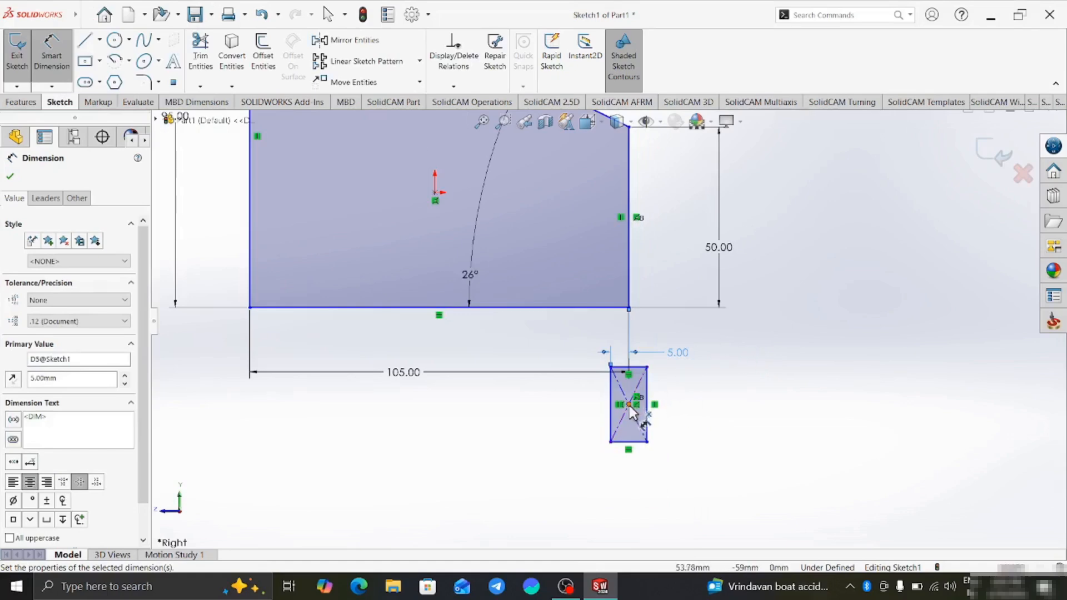
key("Escape")
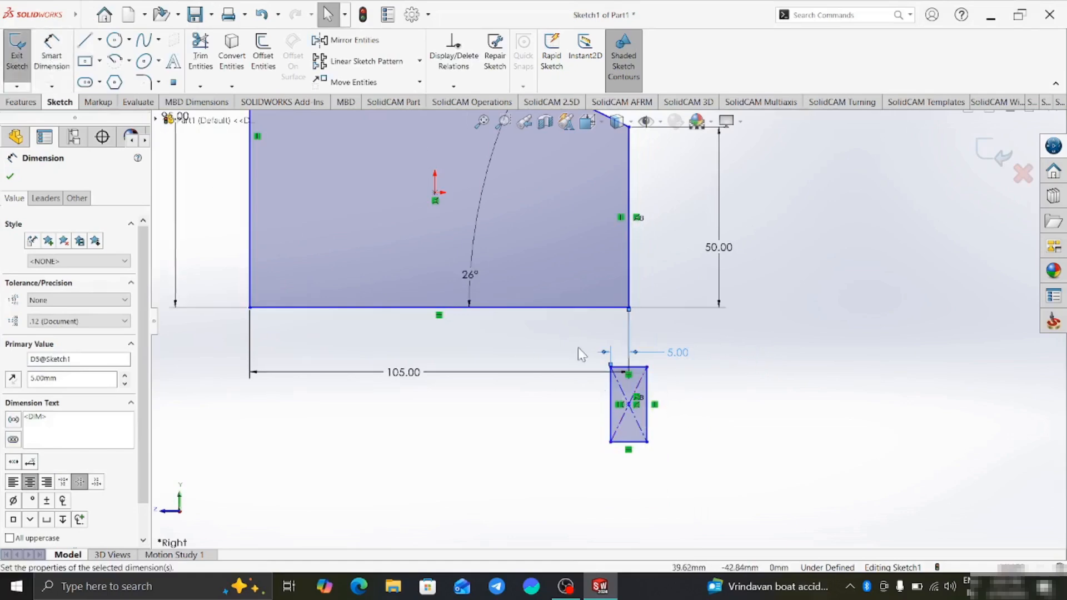
left_click_drag(629, 404, 642, 251)
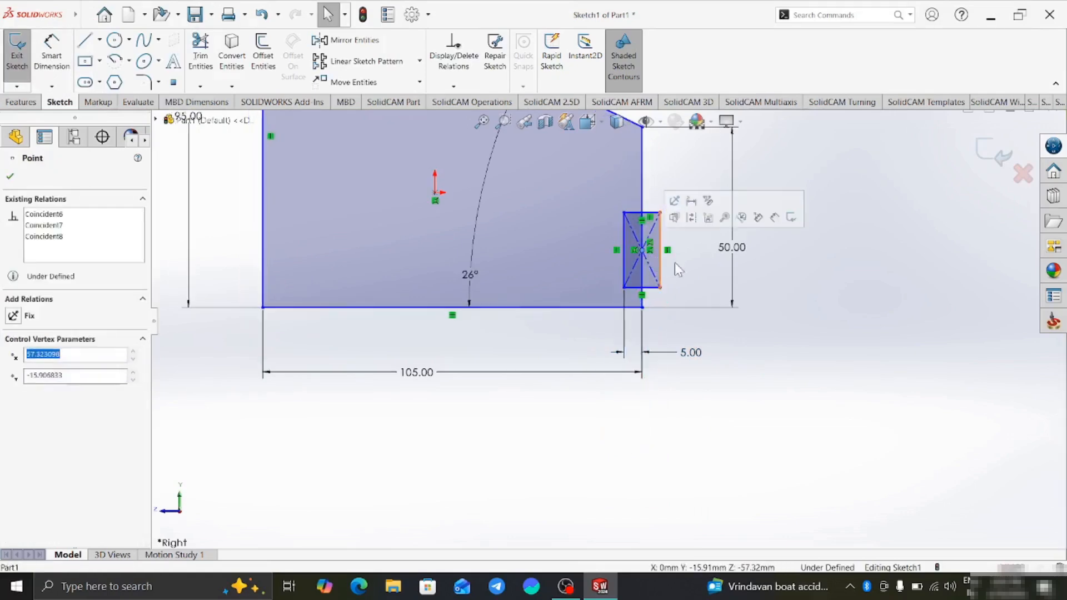
Set the height of the small rectangle to 12 mm.
scroll(664, 245, "down", 2)
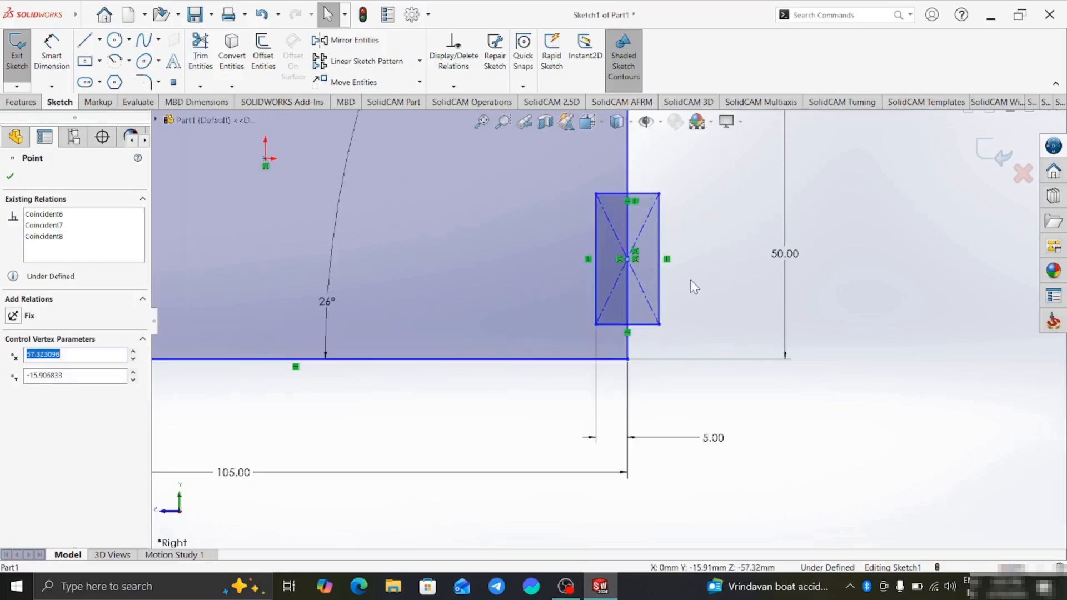
left_click(51, 48)
left_click(595, 285)
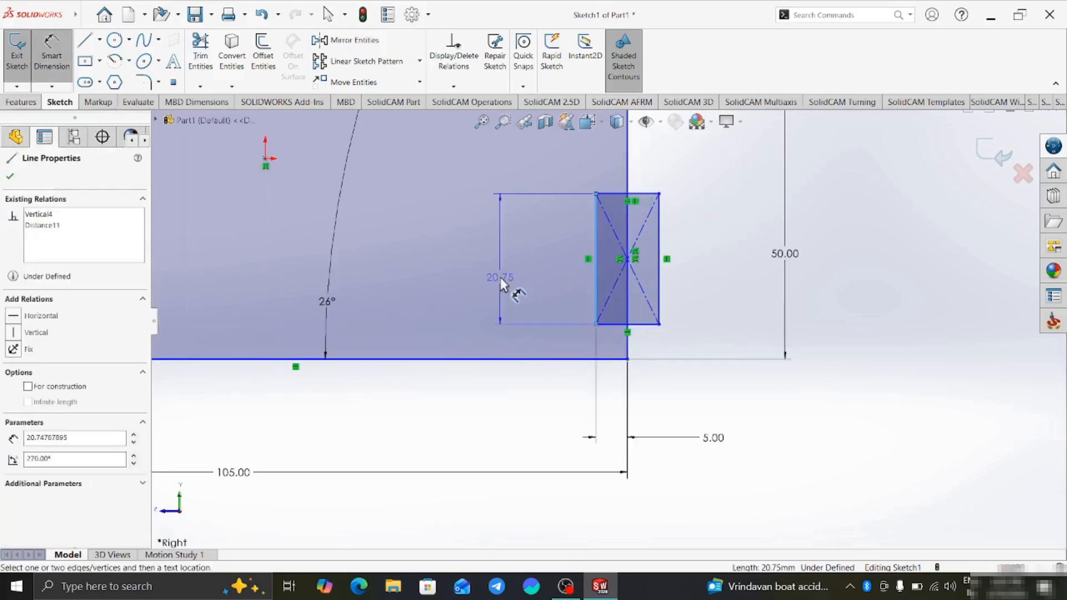
left_click(501, 278)
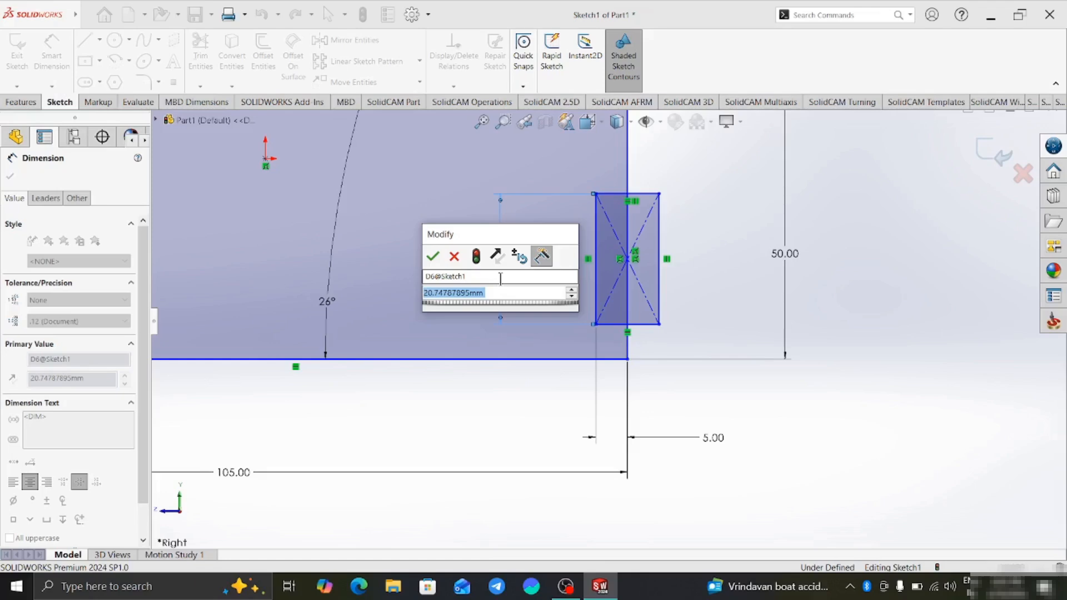
type("12")
key("Return")
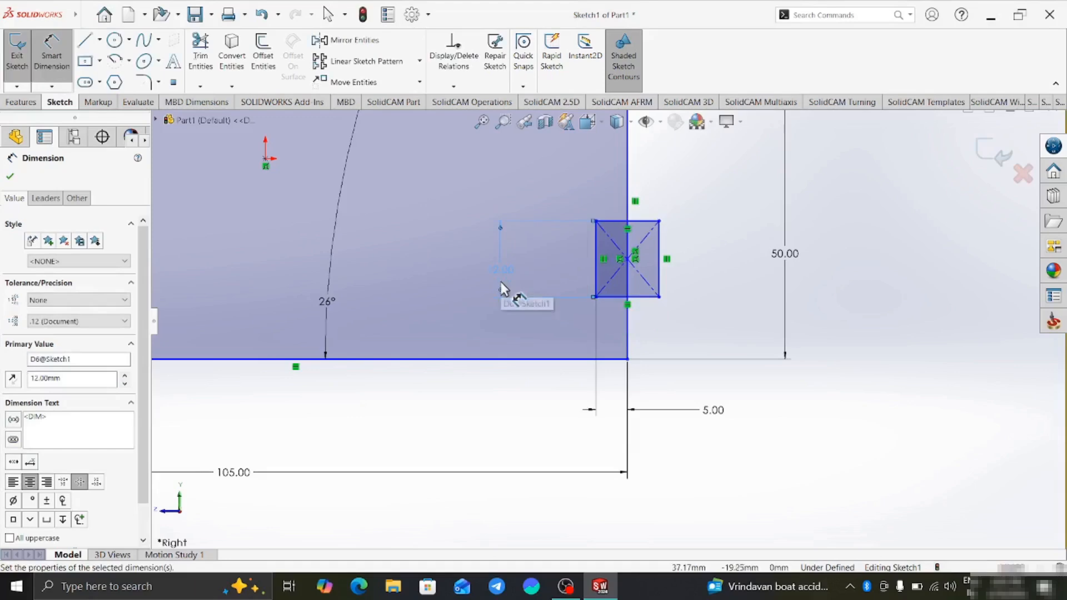
left_click(707, 305)
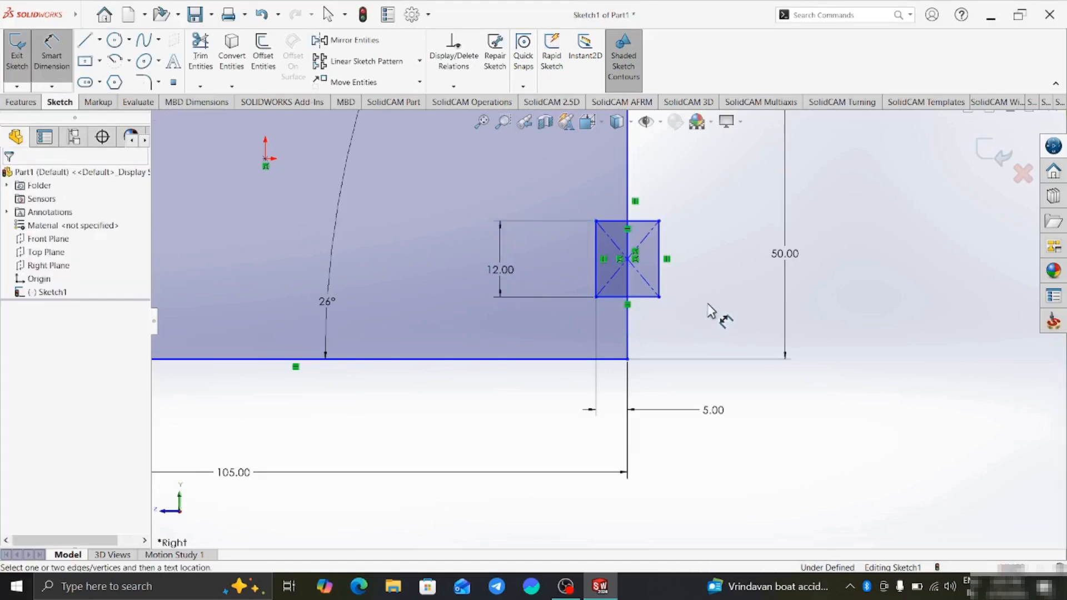
Set the distance from the small rectangle's lower side to the profile's bottom edge to 10 mm, and reposition the 5 mm dimension above the rectangle.
left_click(617, 301)
left_click(609, 359)
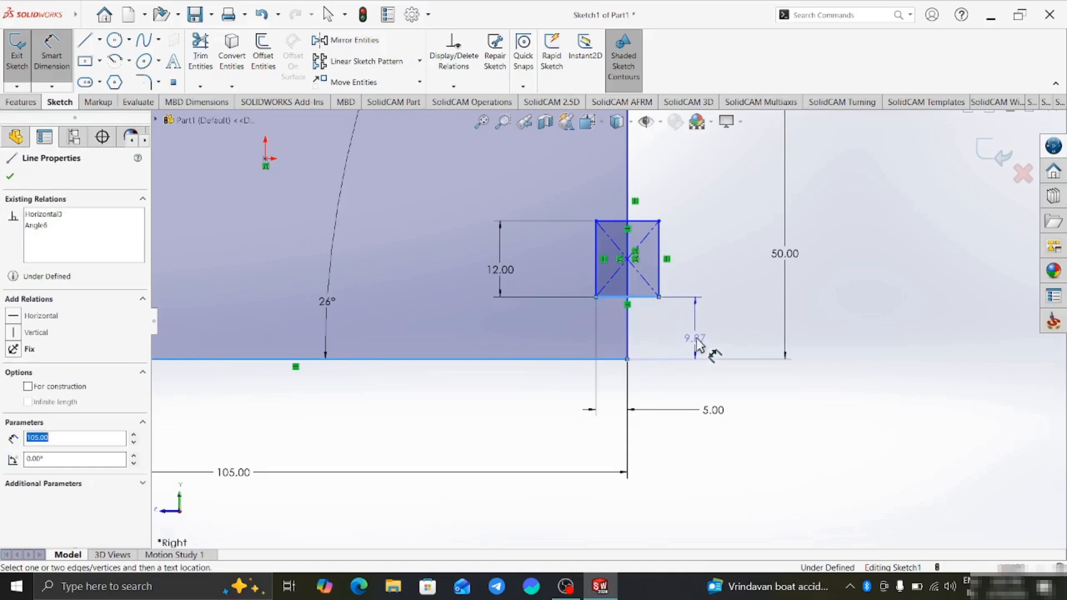
left_click(720, 367)
type("10")
key("Return")
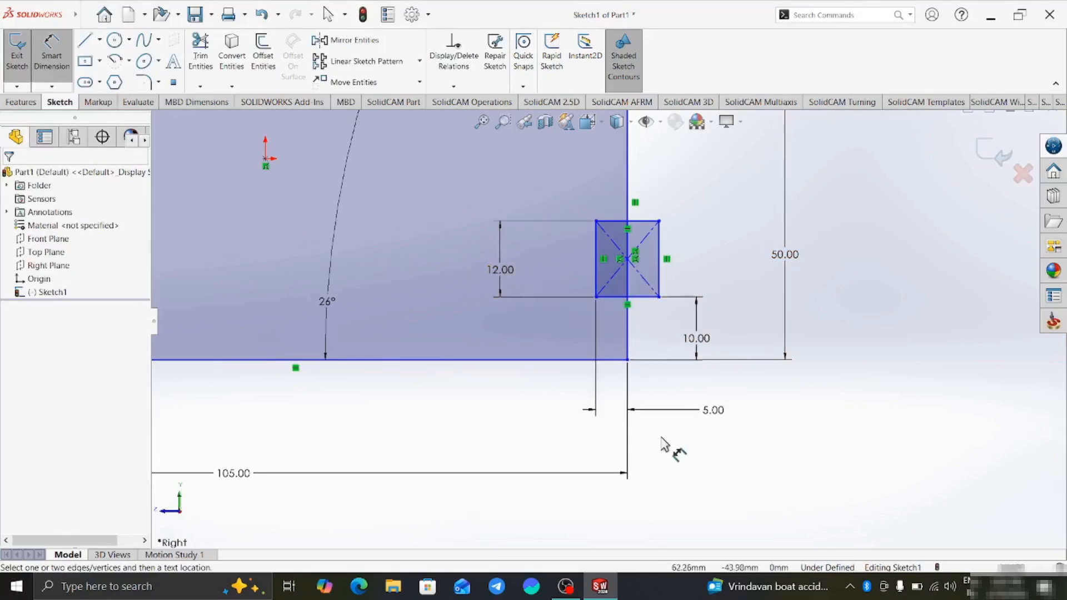
mouse_move(715, 409)
left_mouse_down()
mouse_move(699, 209)
mouse_move(717, 158)
left_mouse_up()
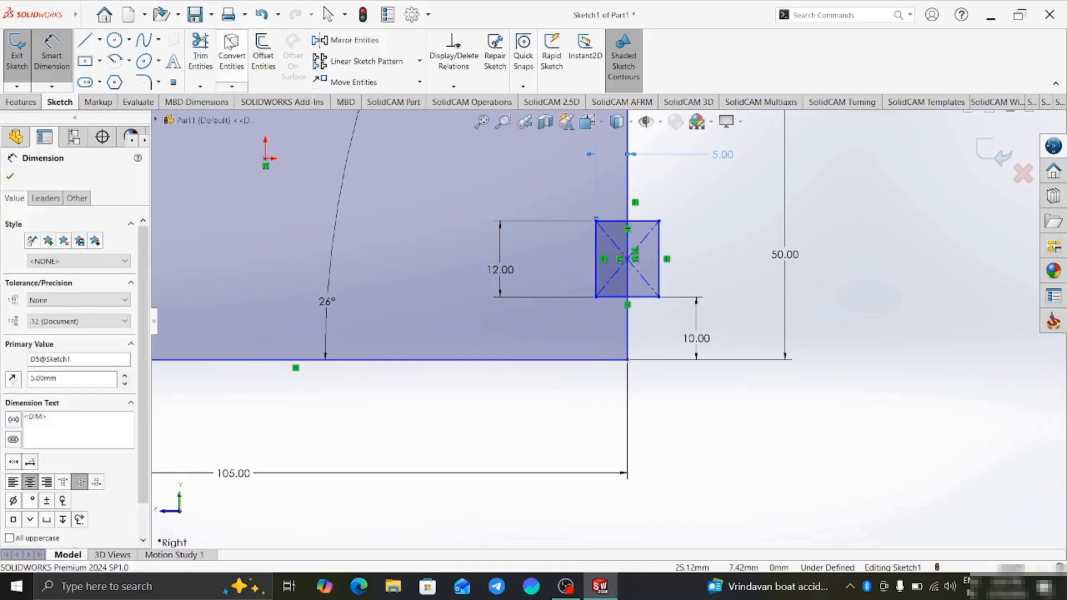
Trim the small rectangle's outer half and the edge segment crossing it to leave an open notch in the profile's right edge.
left_click(201, 49)
mouse_move(662, 193)
left_mouse_down()
mouse_move(655, 251)
mouse_move(676, 270)
left_mouse_up()
mouse_move(623, 248)
left_mouse_down()
mouse_move(631, 284)
mouse_move(667, 285)
mouse_move(646, 311)
left_mouse_up()
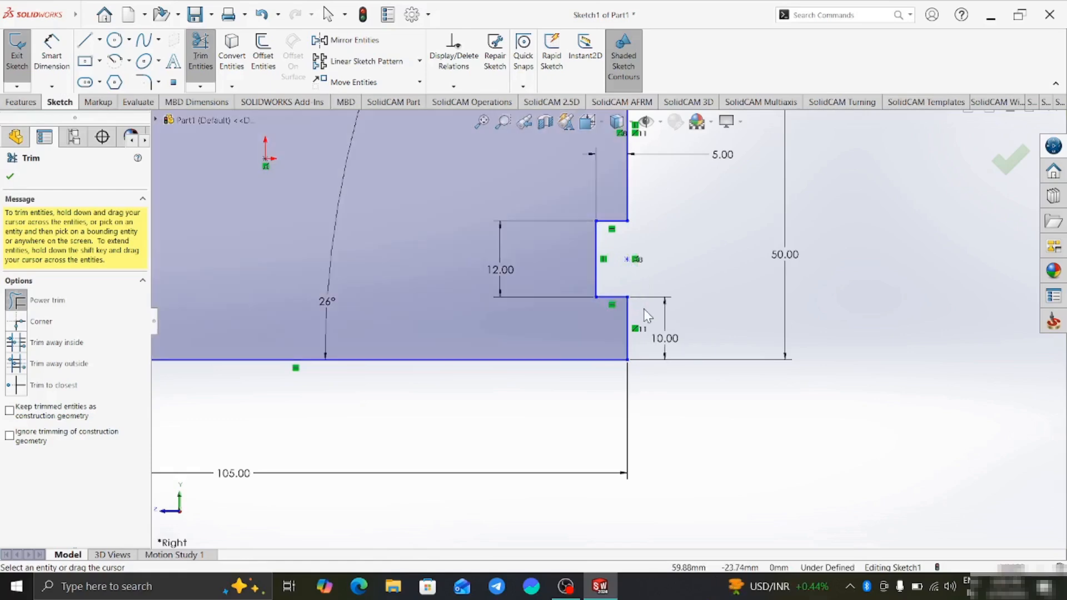
left_click(10, 177)
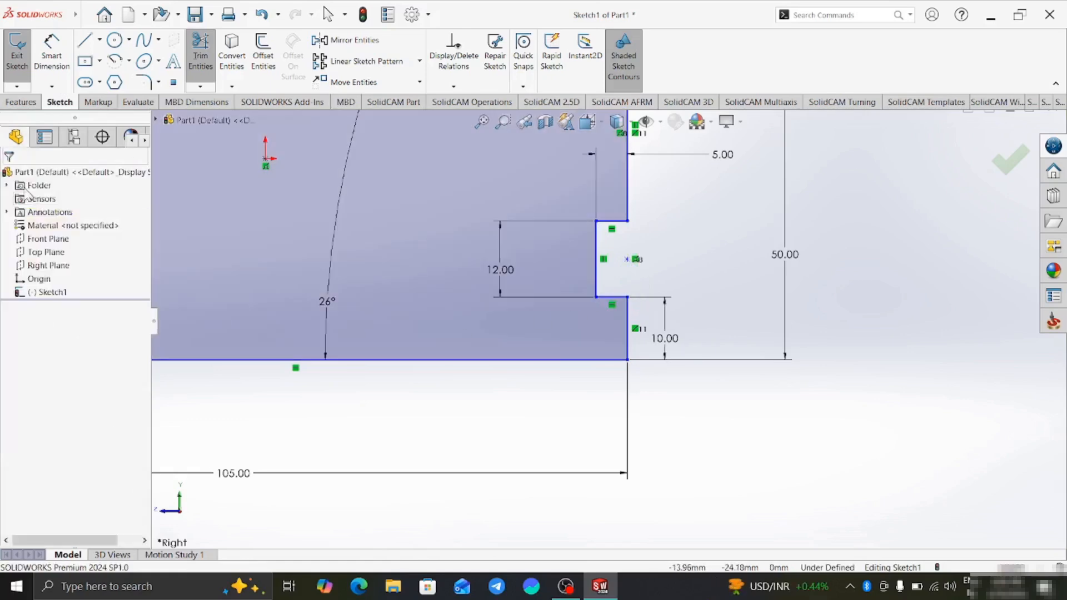
Extrude the notched profile as a boss with the Mid Plane end condition and a depth of 105 mm.
scroll(374, 349, "up", 6)
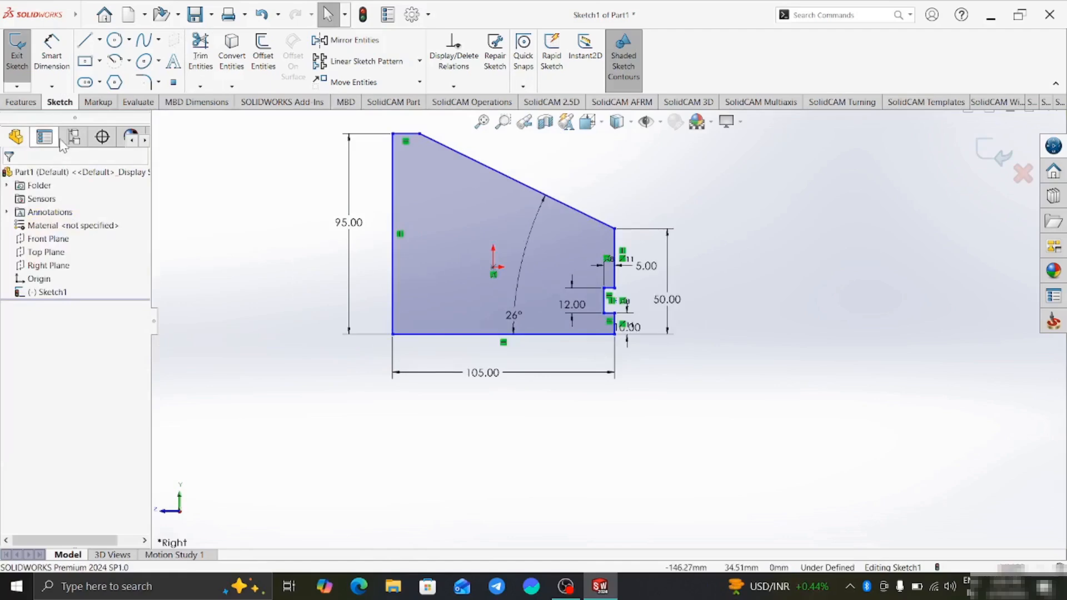
left_click(22, 103)
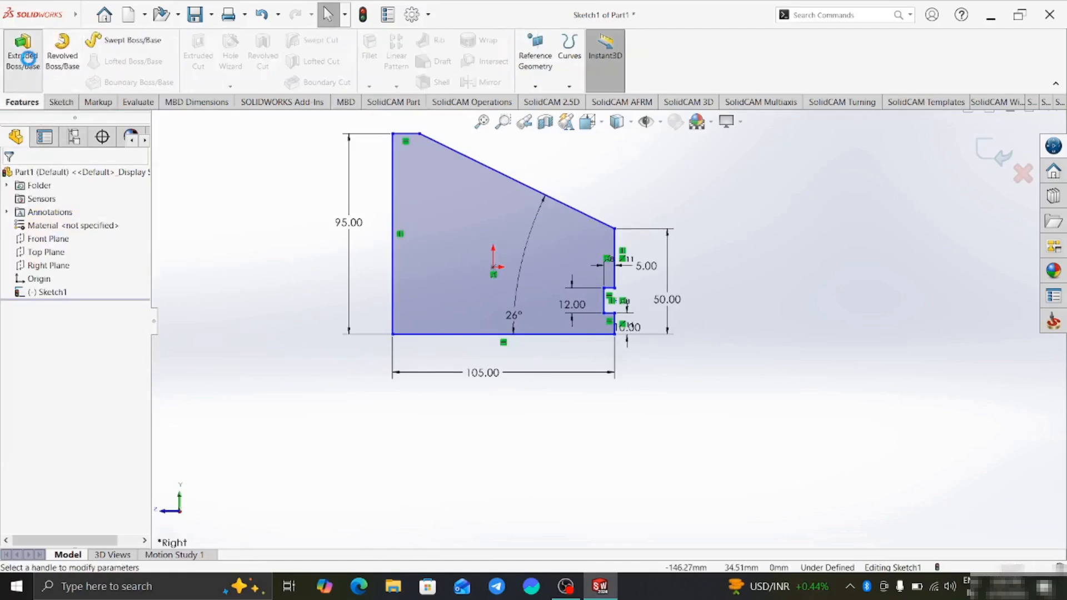
left_click(29, 57)
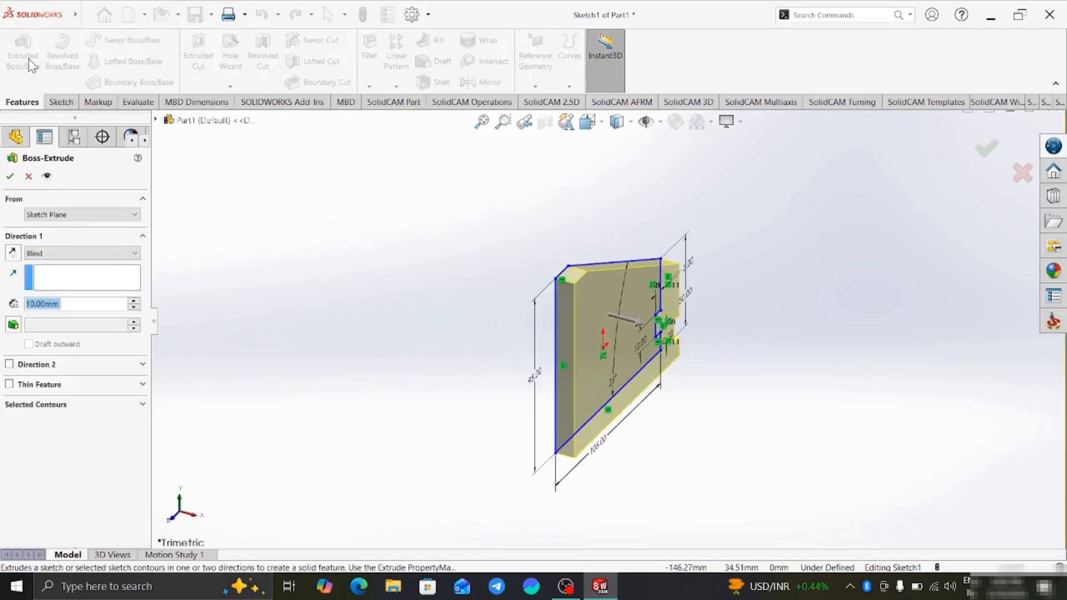
left_click(37, 254)
left_click(45, 313)
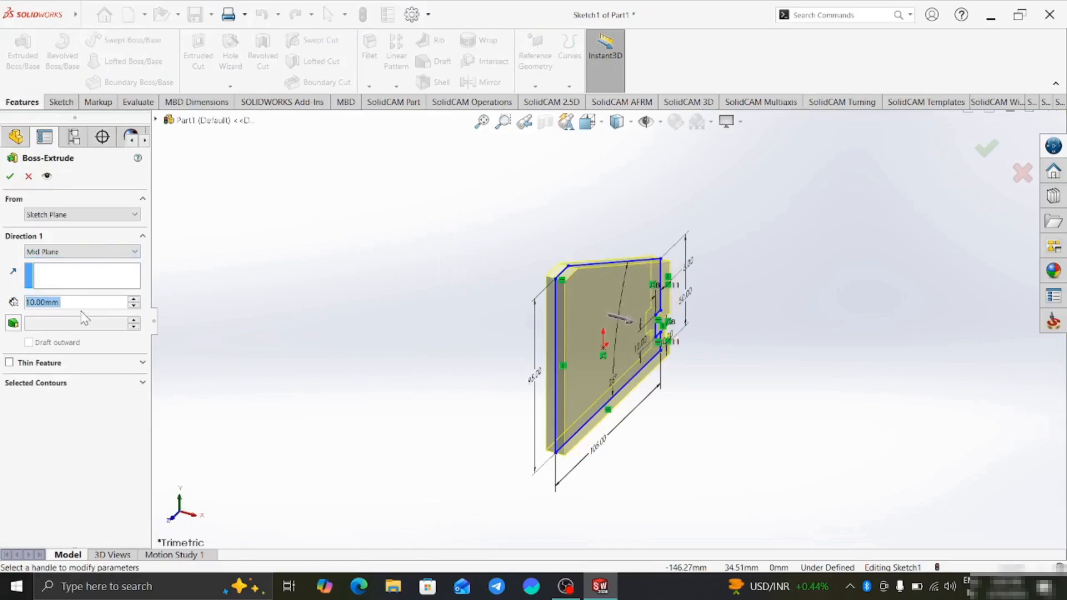
type("105")
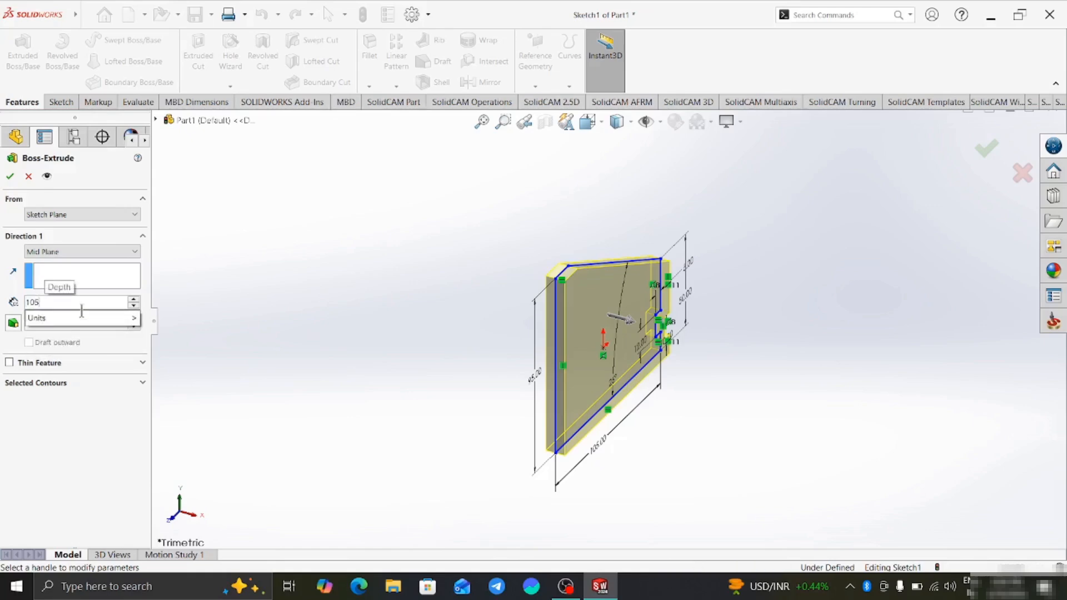
key("Return")
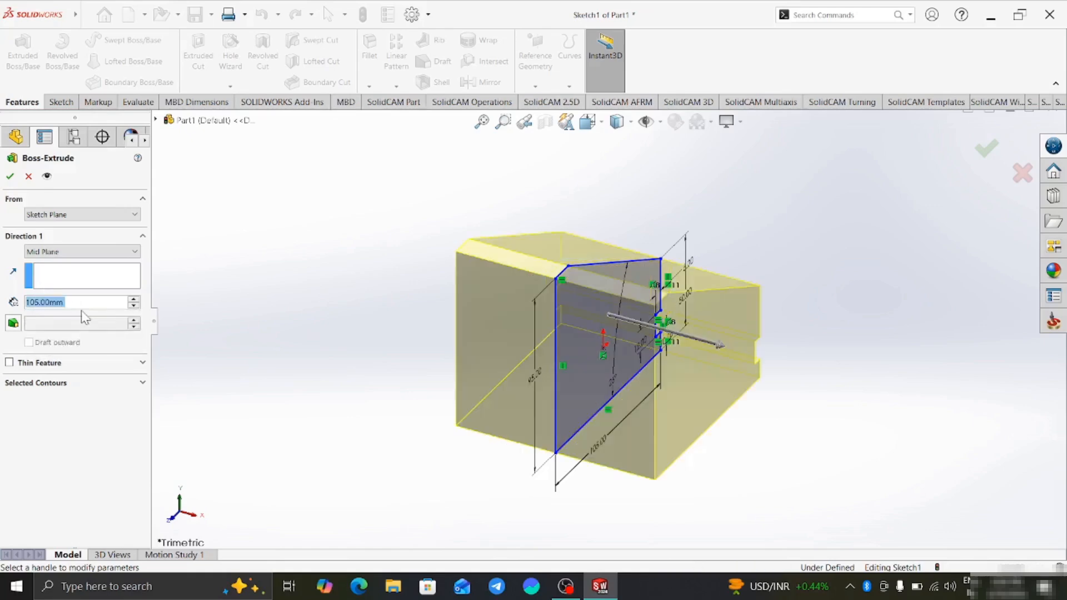
left_click(11, 177)
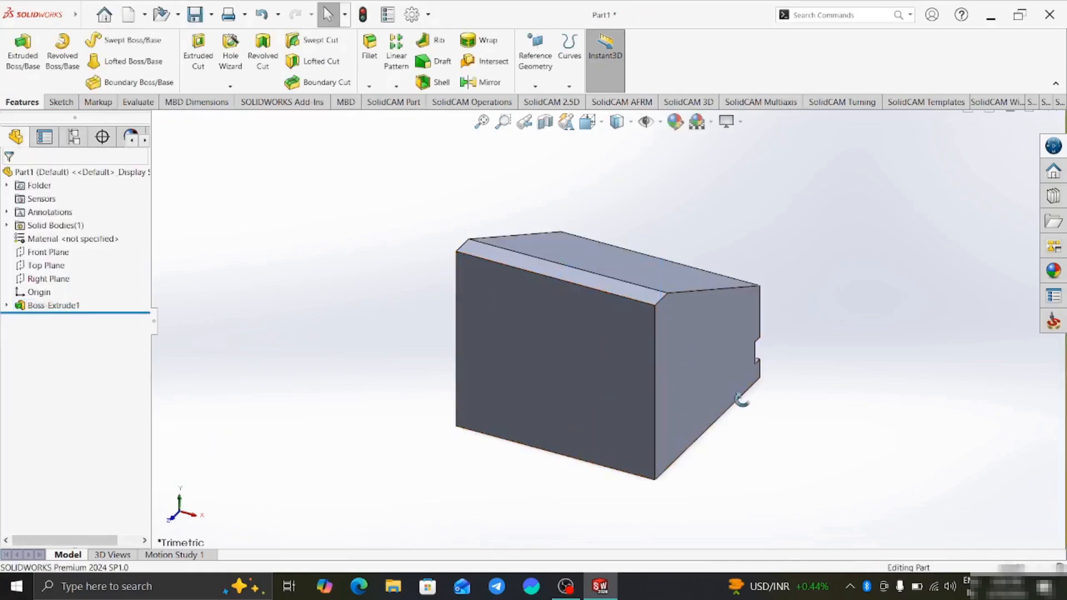
middle_click_drag(742, 401, 697, 377)
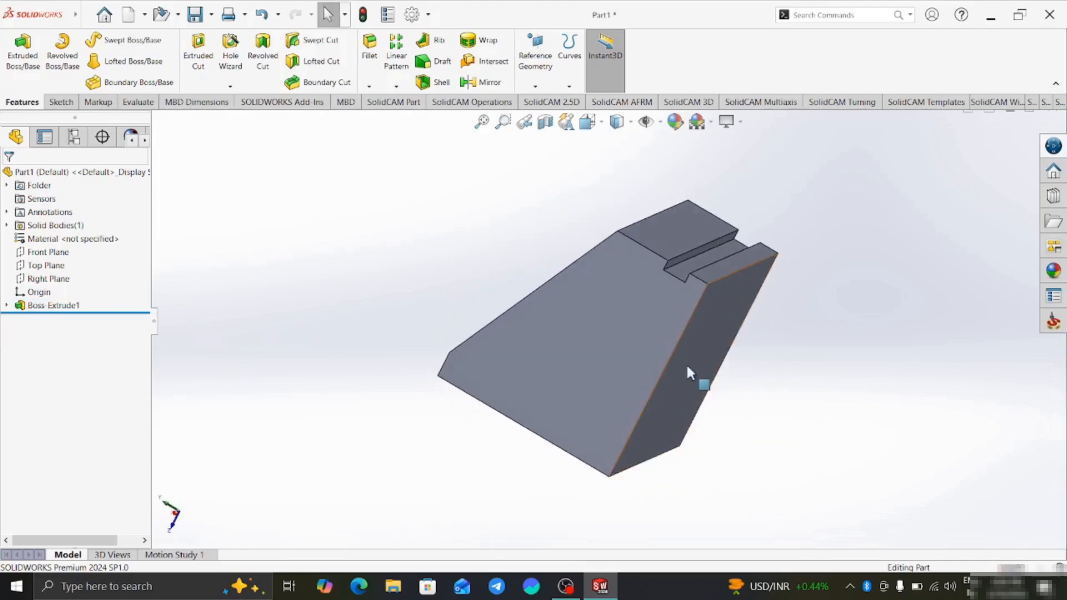
right_click(652, 310)
left_click(727, 292)
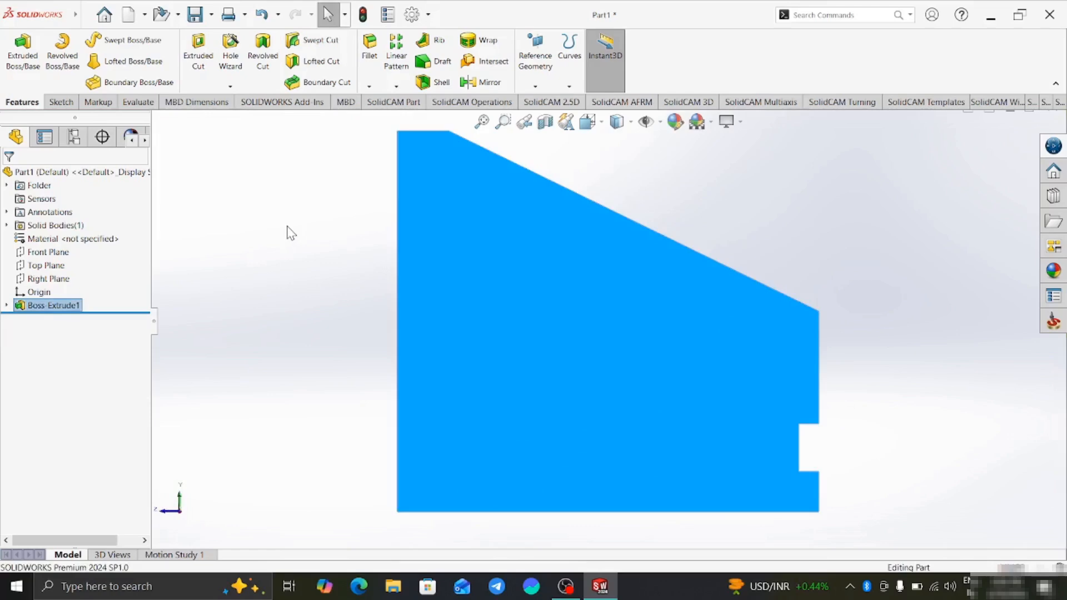
left_click(311, 241)
On the block's tall rectangular face opposite the notch, sketch a vertical construction centerline from the midpoint of the top edge to the bottom edge.
middle_click_drag(470, 271, 642, 311)
right_click(532, 281)
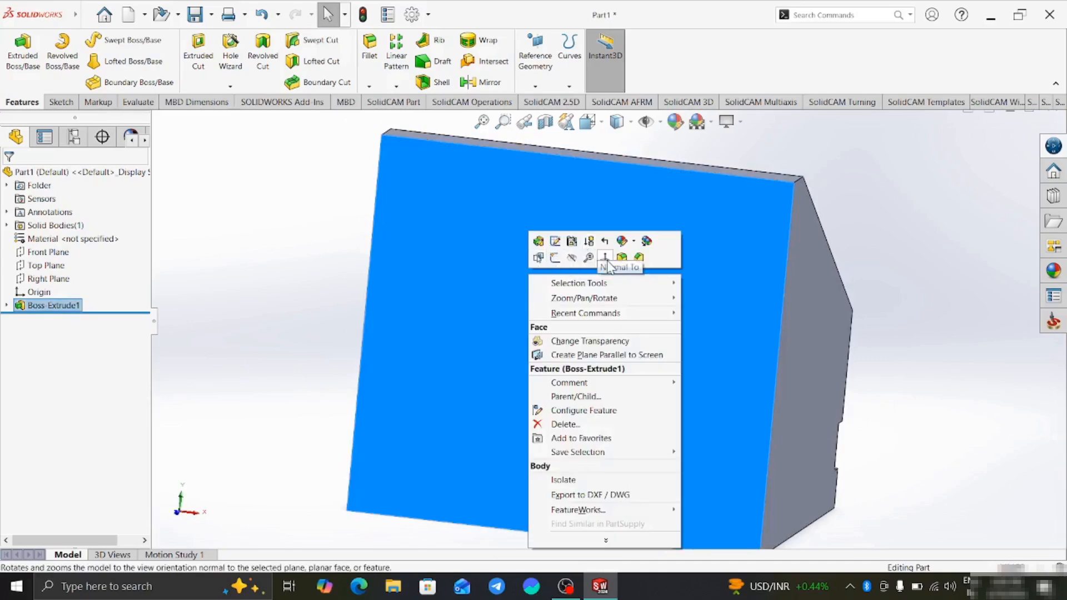
left_click(608, 263)
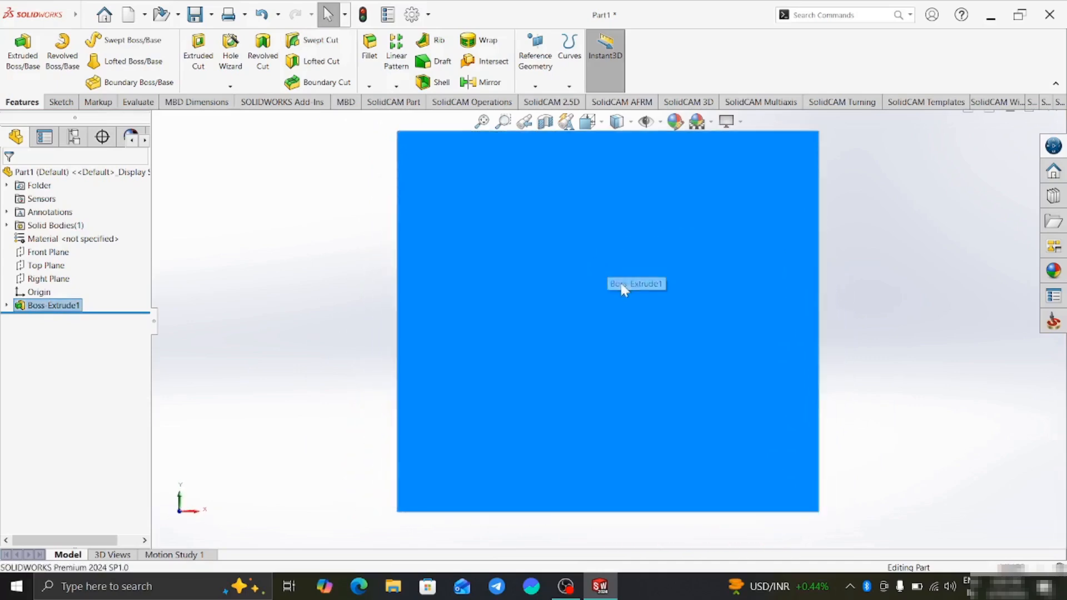
scroll(622, 284, "up", 4)
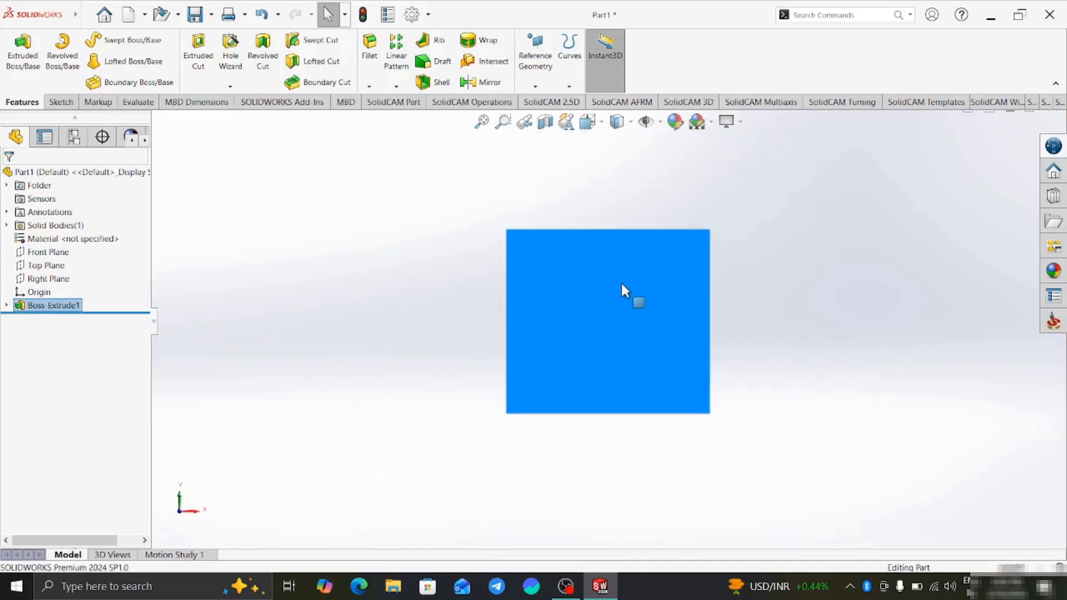
left_click(61, 102)
left_click(99, 39)
left_click(106, 69)
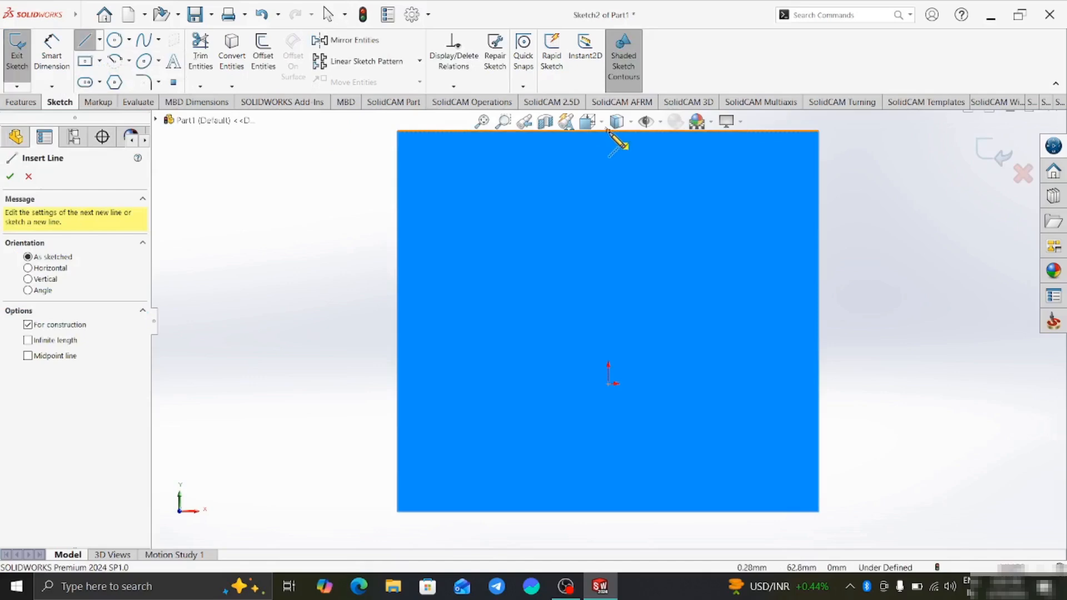
left_click(609, 131)
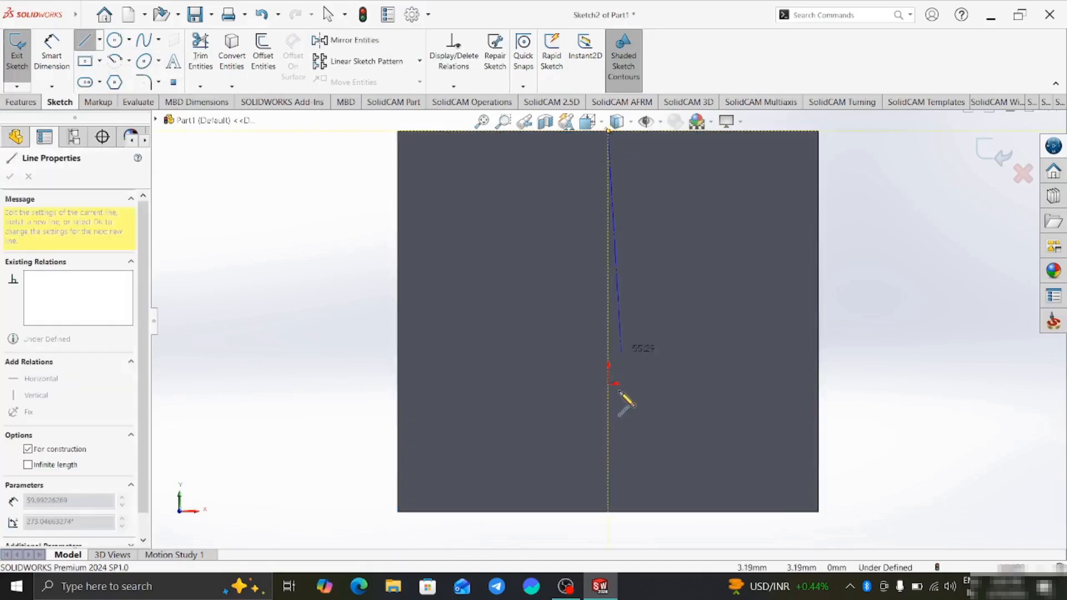
left_click(609, 511)
right_click(610, 511)
left_click(634, 450)
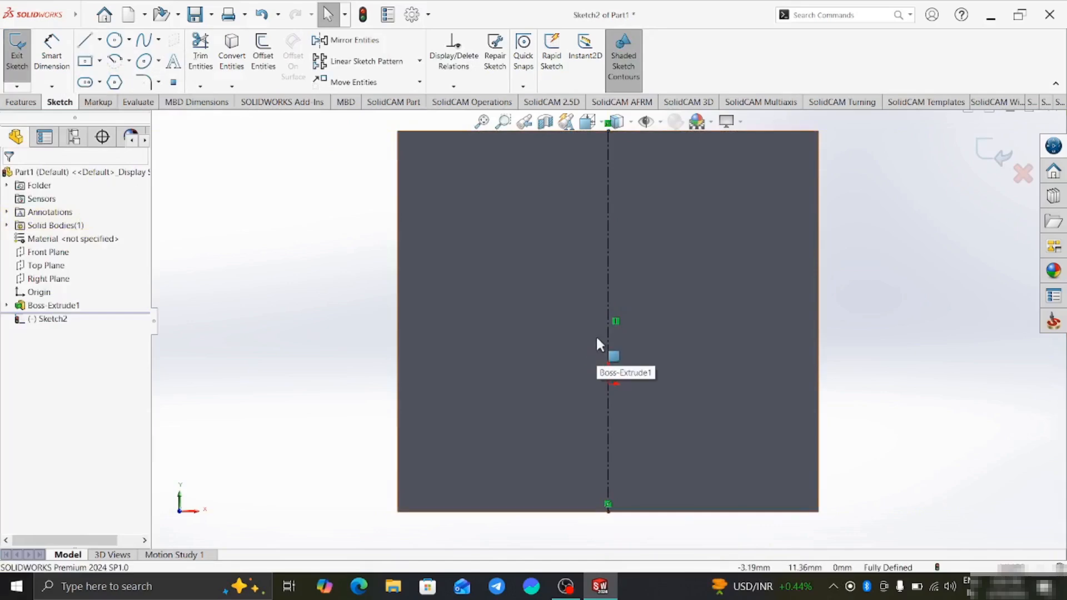
Sketch a center rectangle about 32 mm wide, centered on the midpoint of the face's top edge.
scroll(603, 329, "up", 4)
scroll(596, 209, "down", 2)
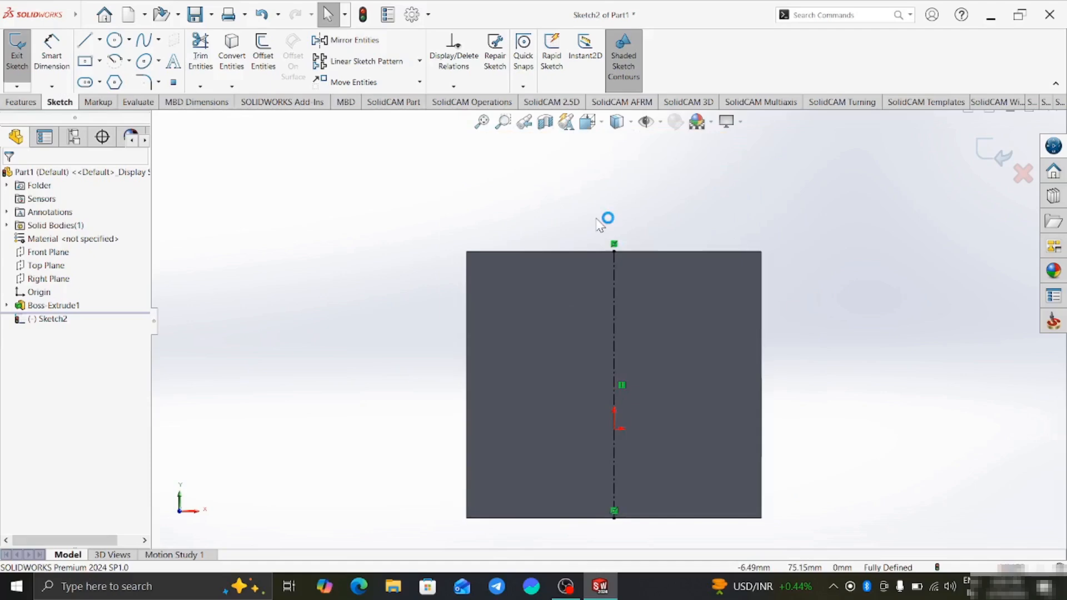
left_click(87, 62)
left_click(614, 251)
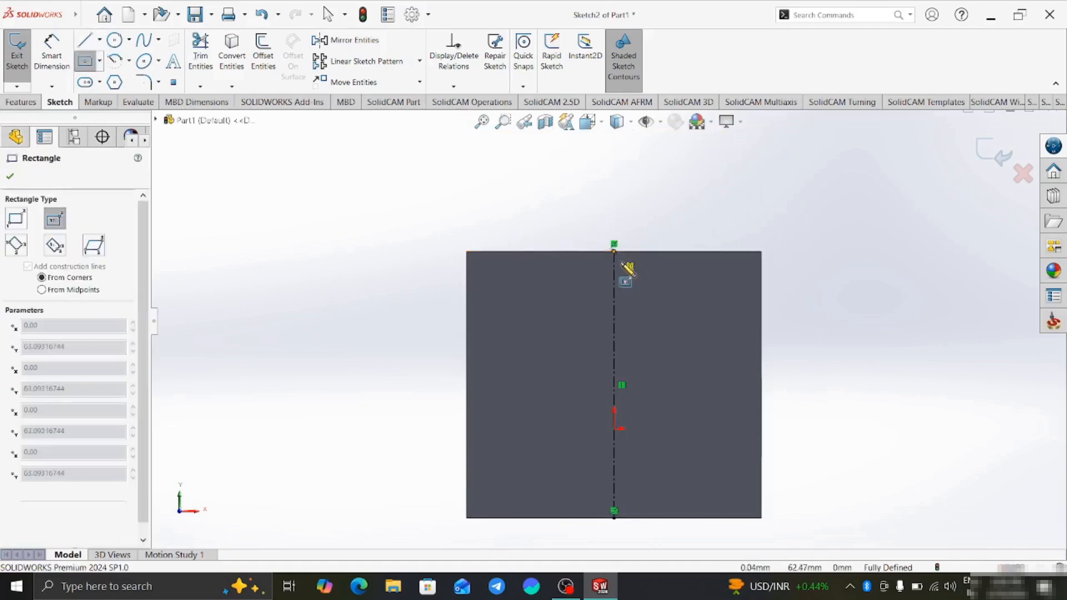
left_click(661, 290)
right_click(520, 179)
left_click(528, 186)
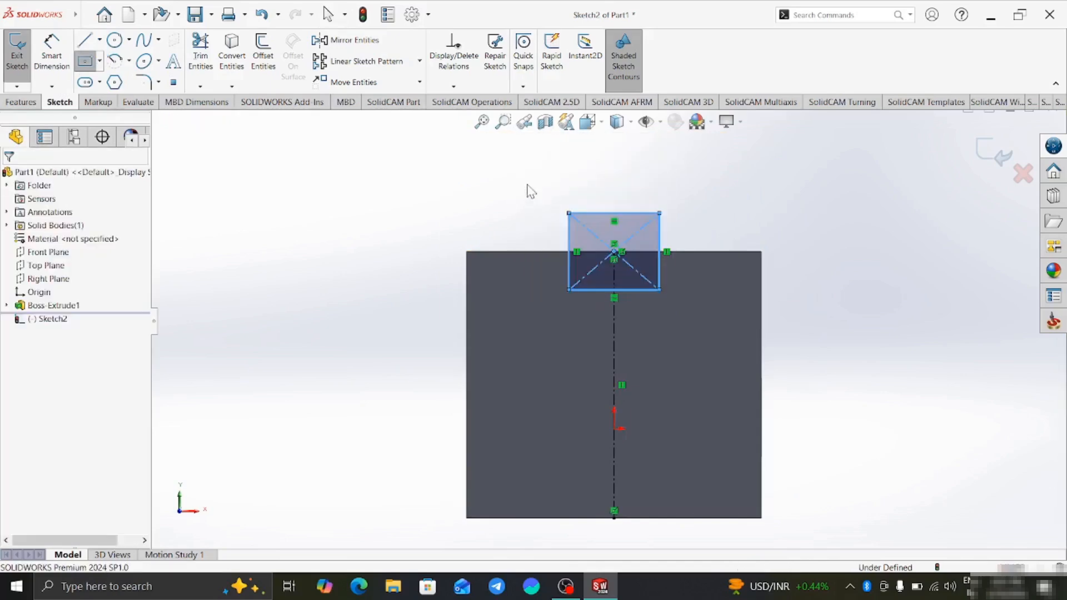
left_click(576, 230)
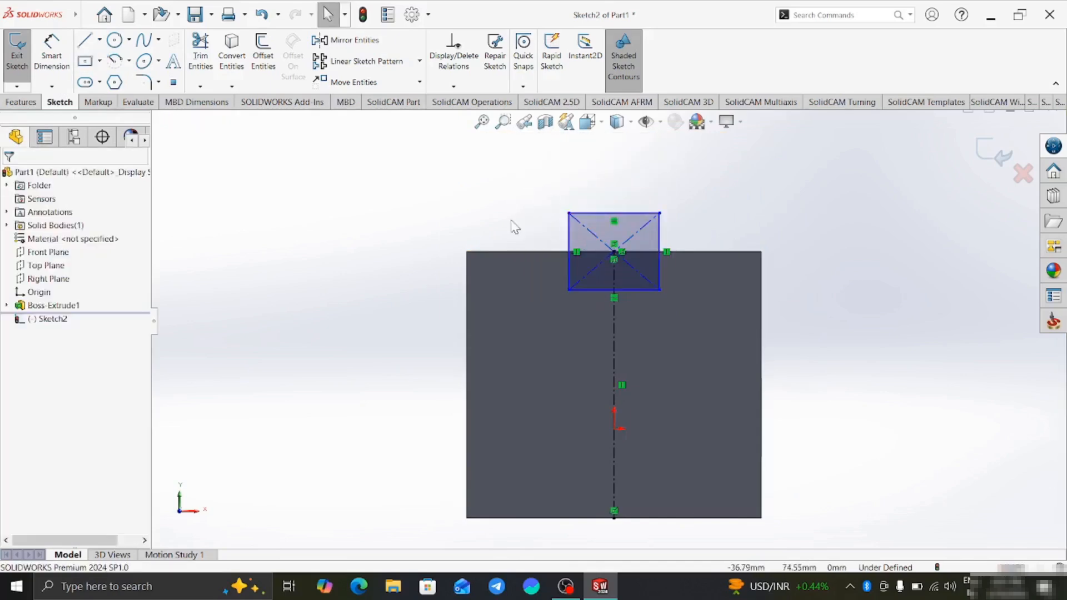
Set the width of the rectangle on the top edge to 30 mm.
left_click(52, 55)
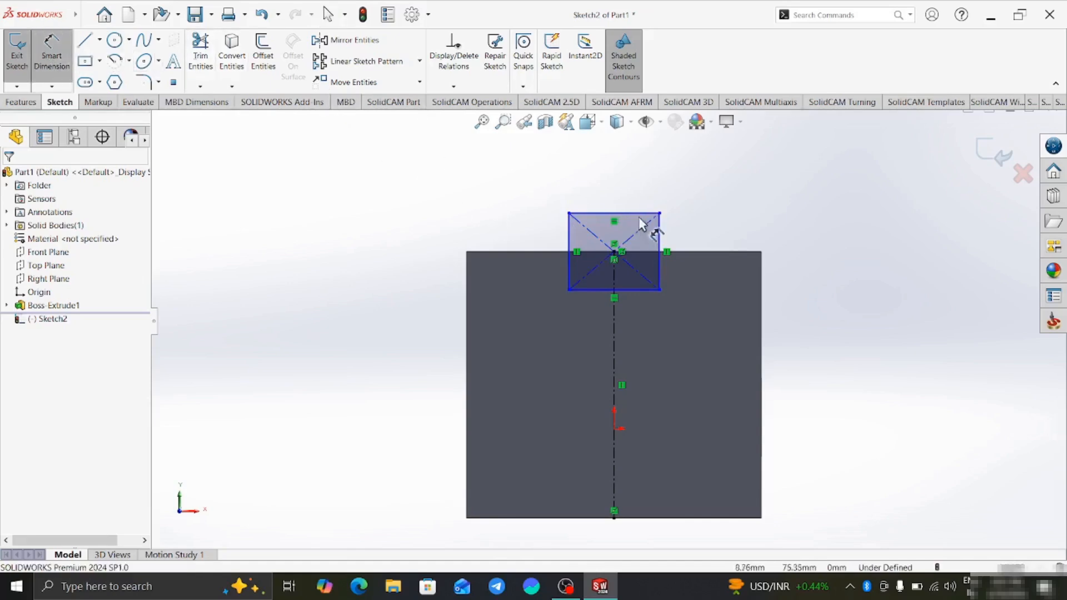
left_click(636, 217)
left_click(615, 188)
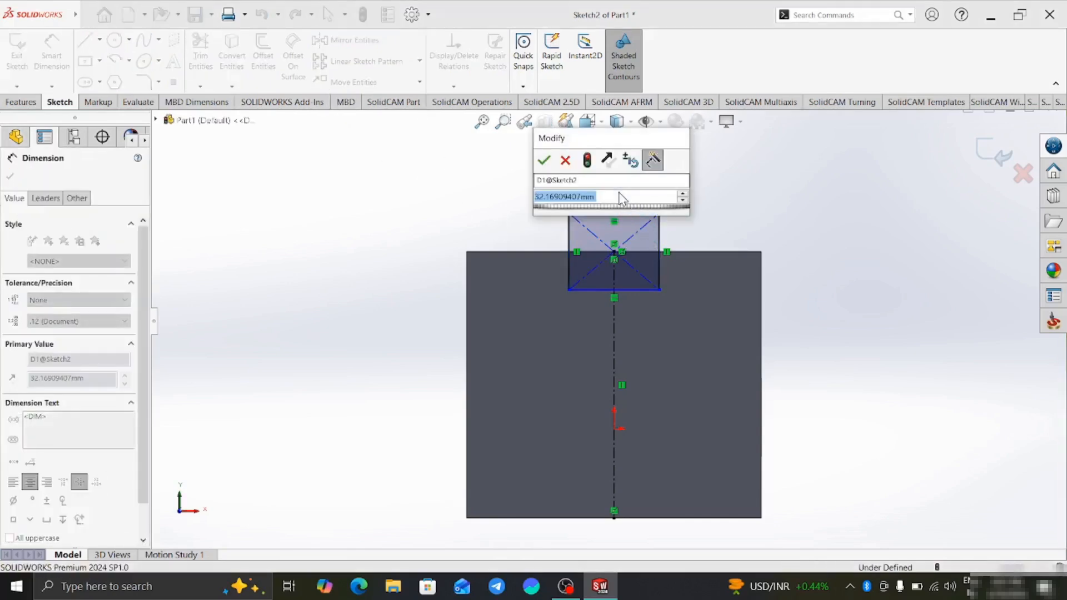
type("30")
key("Return")
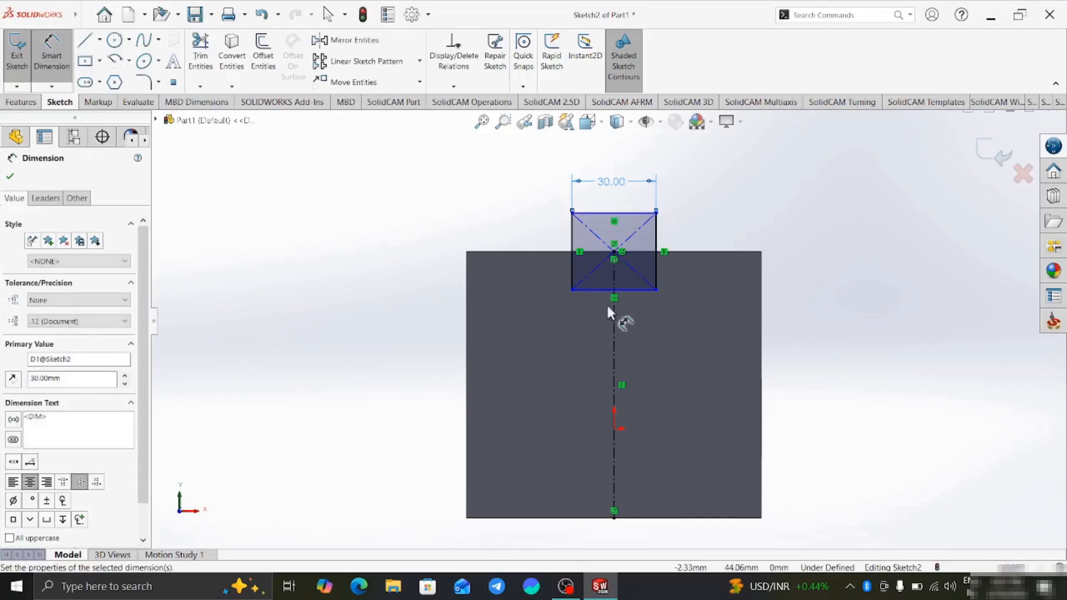
Sketch a second center rectangle about 50 mm wide on the centerline, and lower its upper side to the first rectangle's lower side.
left_click(85, 62)
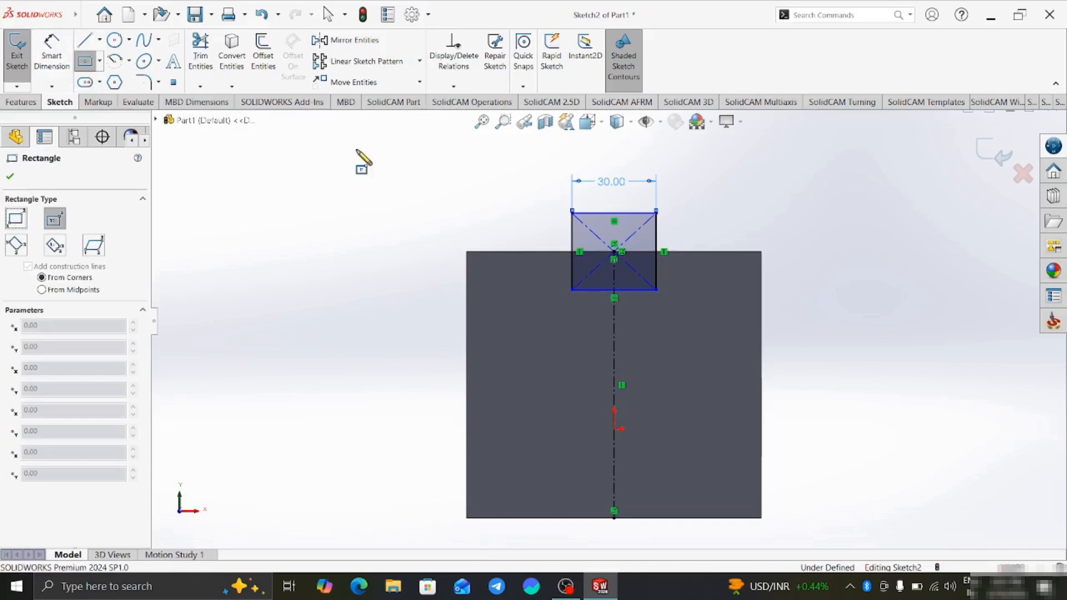
left_click(615, 275)
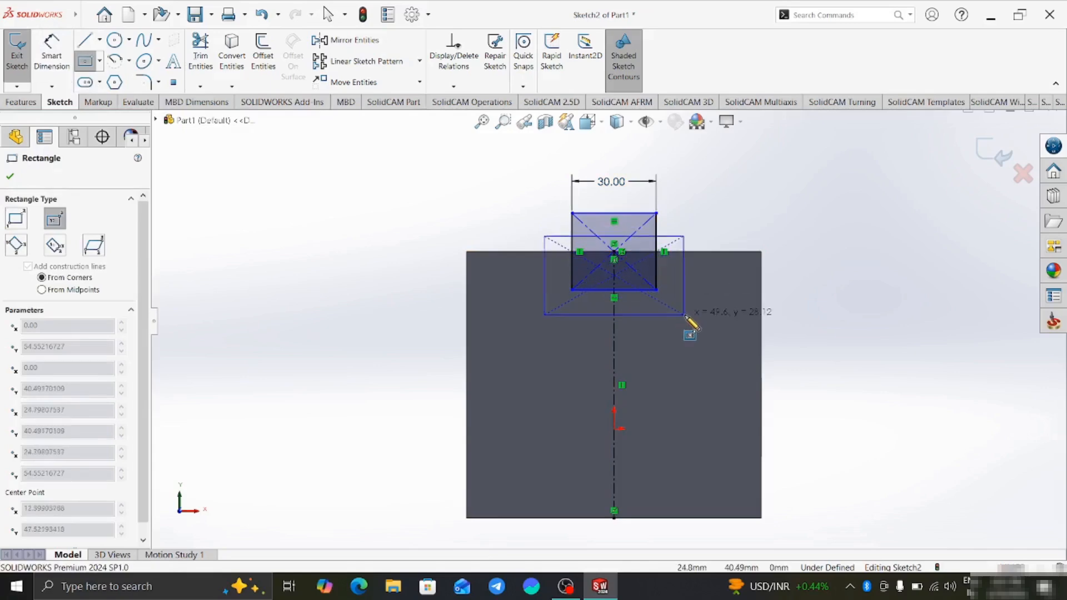
left_click(685, 315)
right_click(743, 189)
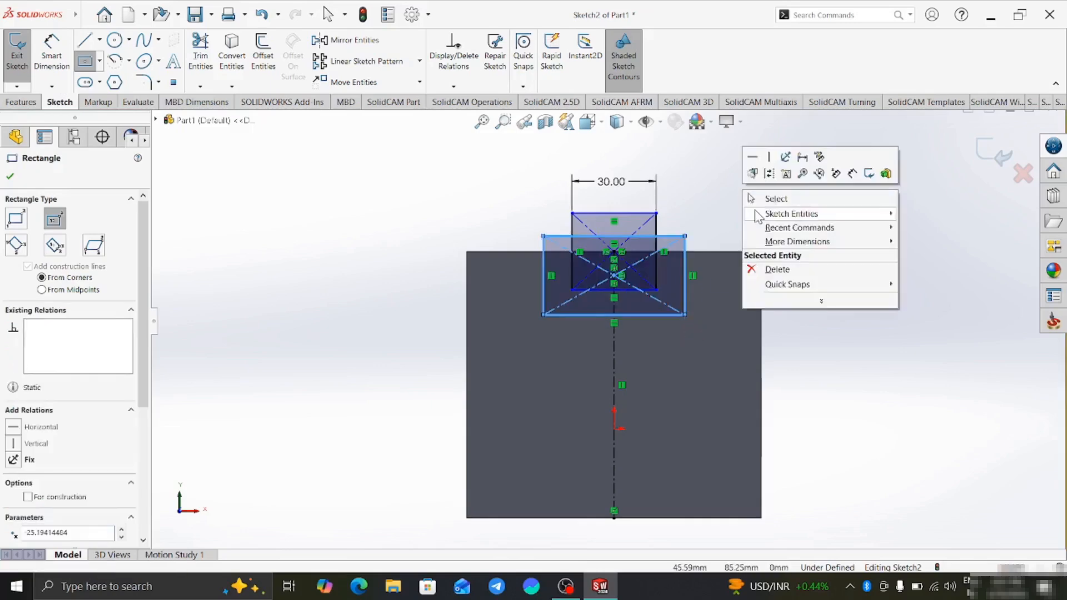
left_click(766, 196)
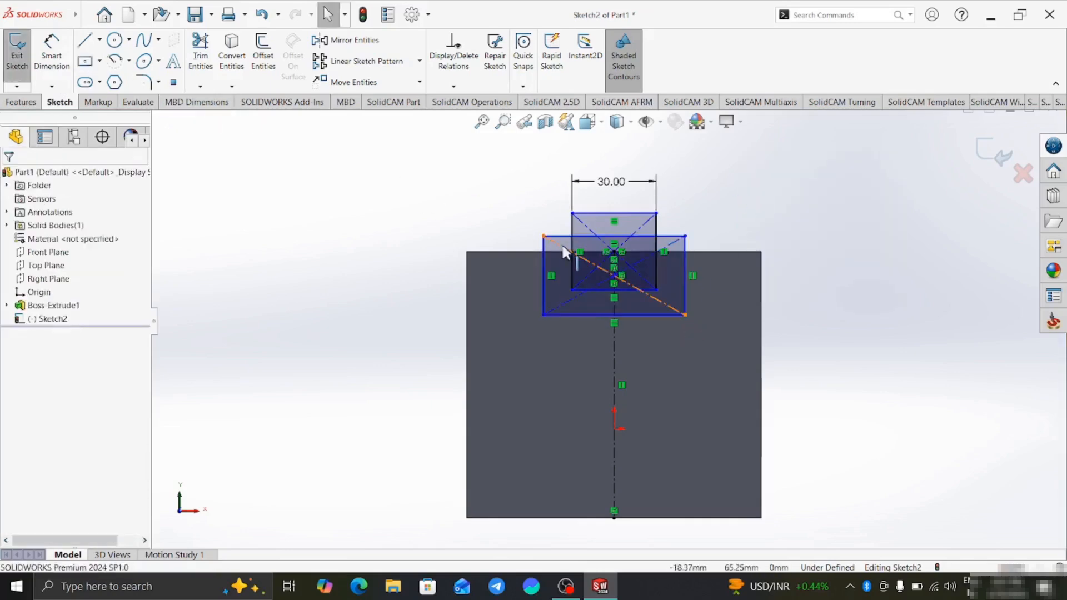
left_click_drag(563, 237, 568, 288)
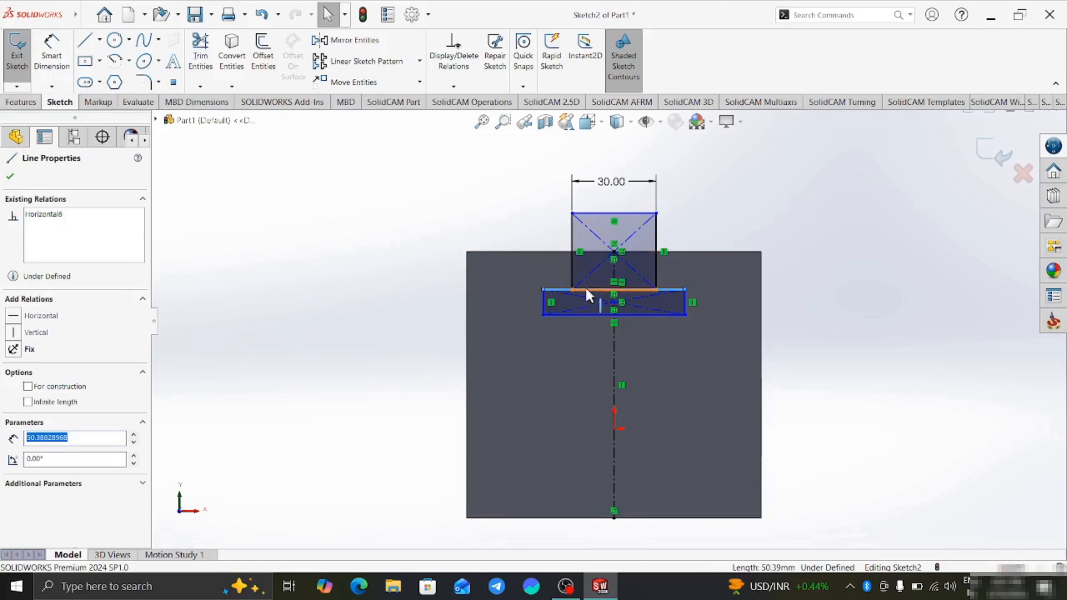
Set the lower rectangle's width to 52 mm, placing the dimension below it.
scroll(587, 290, "up", 2)
scroll(591, 295, "down", 2)
scroll(738, 436, "down", 3)
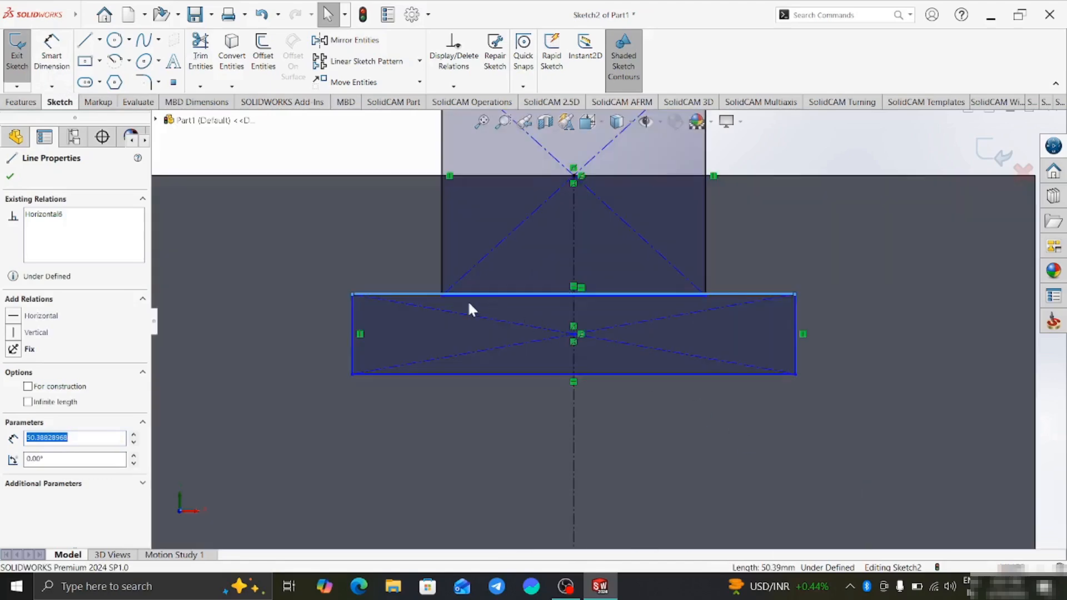
key("f")
left_click(52, 54)
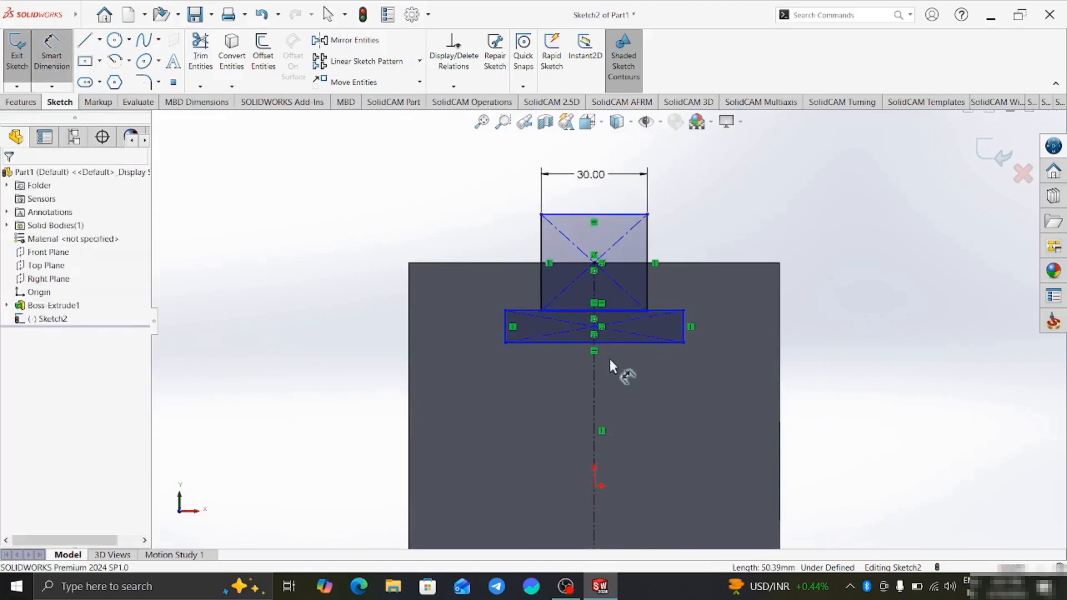
left_click(552, 343)
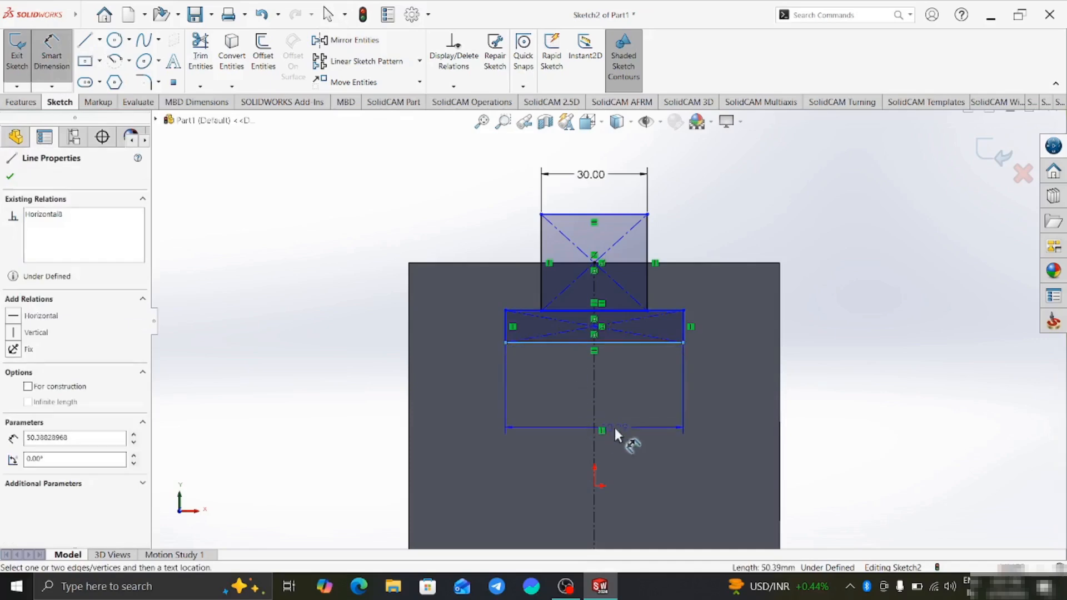
left_click(669, 475)
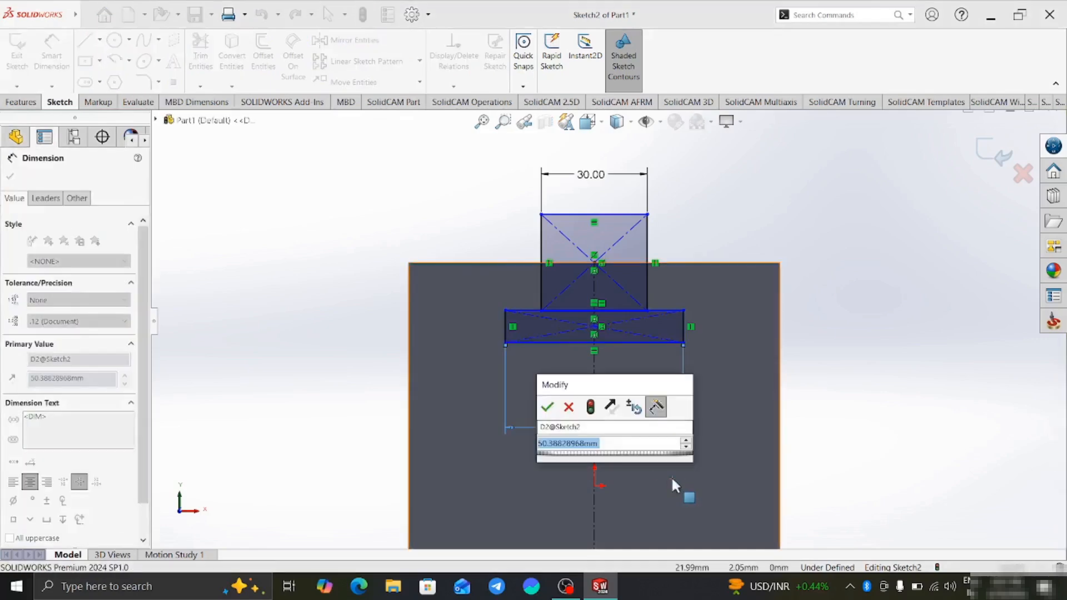
type("52")
key("Return")
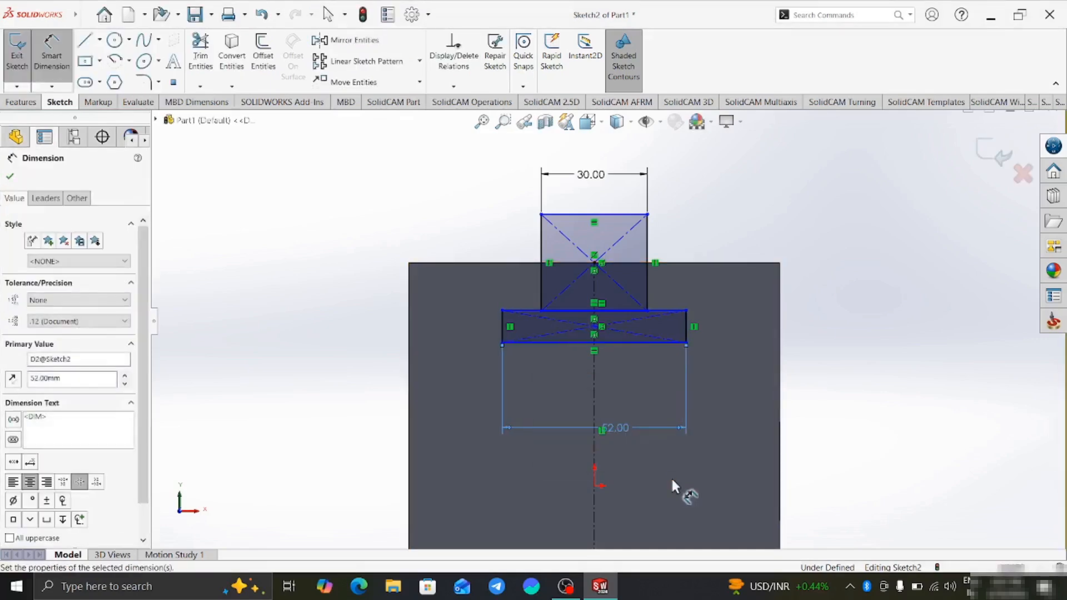
Set the distance from the face's top edge to the wide rectangle's upper side to 10 mm.
left_click(512, 262)
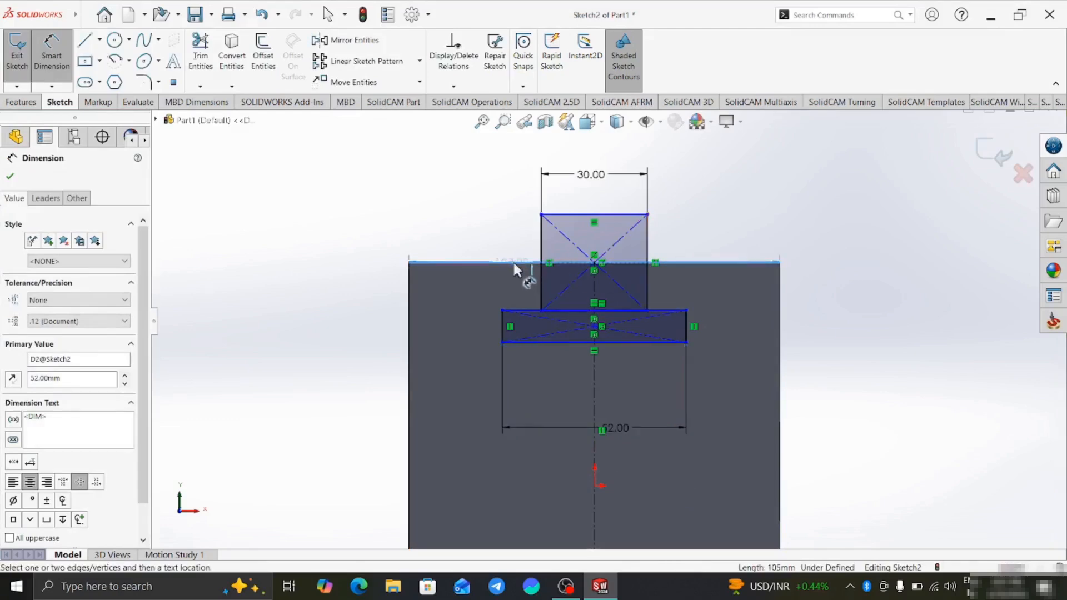
left_click(522, 317)
left_click(336, 294)
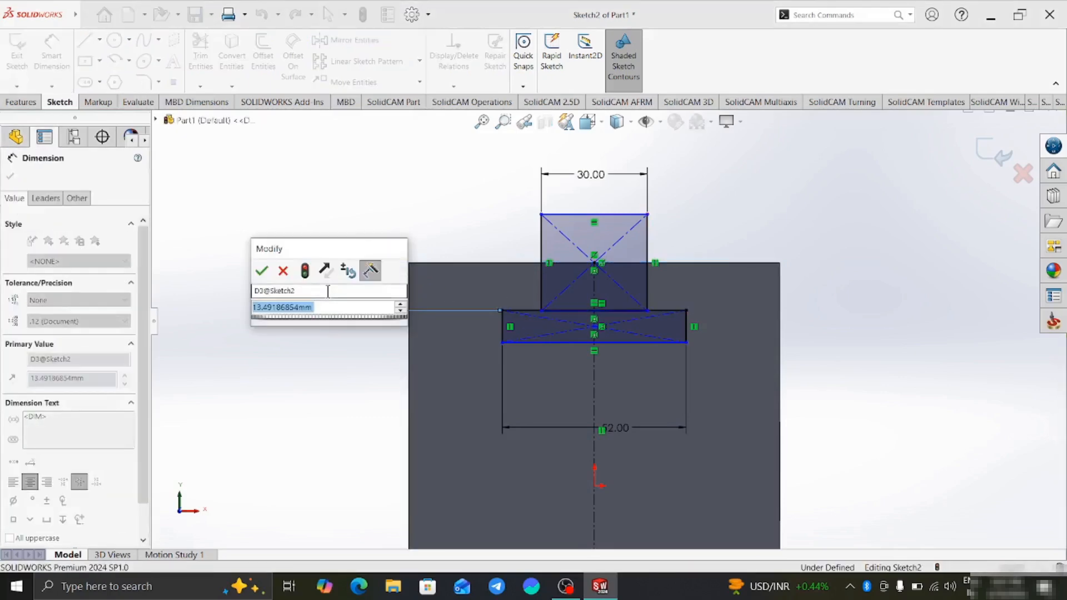
type("10")
key("Return")
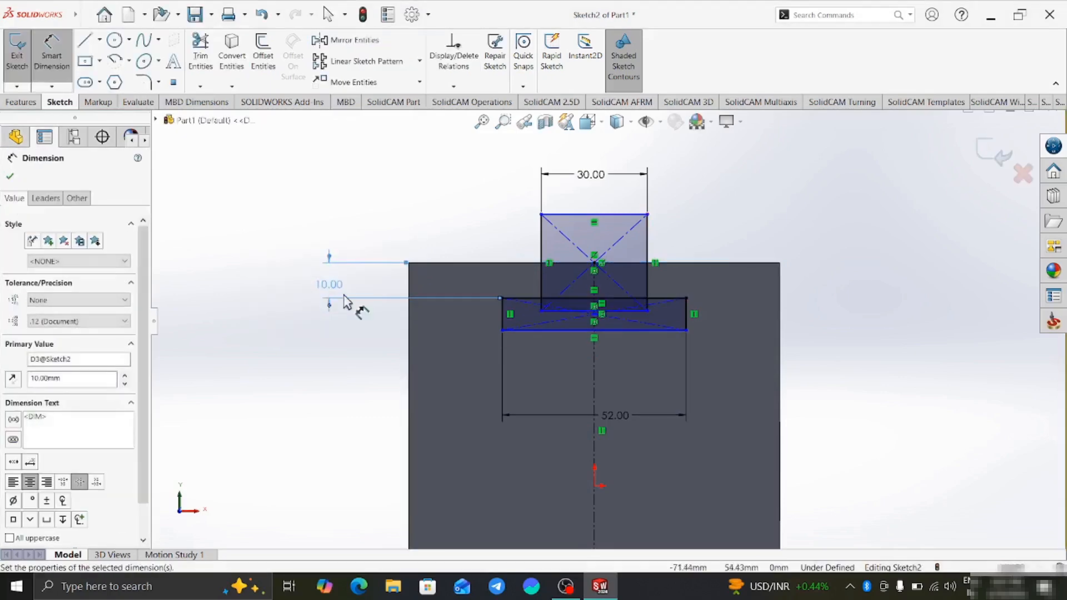
Set the distance from the face's top edge to the wide rectangle's lower side to 20 mm.
left_click(530, 331)
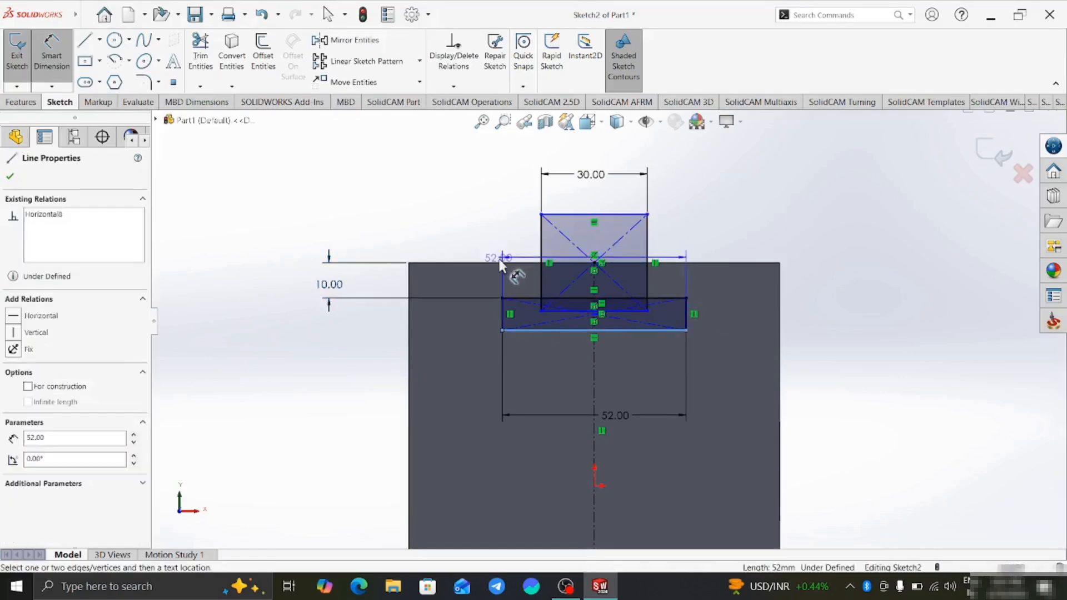
left_click(501, 262)
left_click(238, 316)
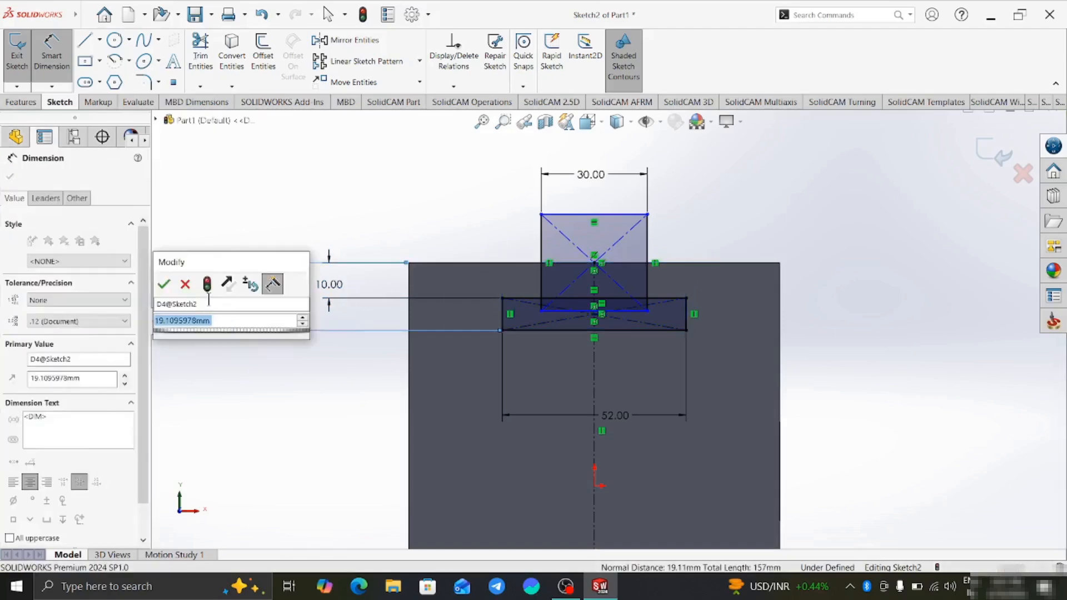
type("20")
key("Return")
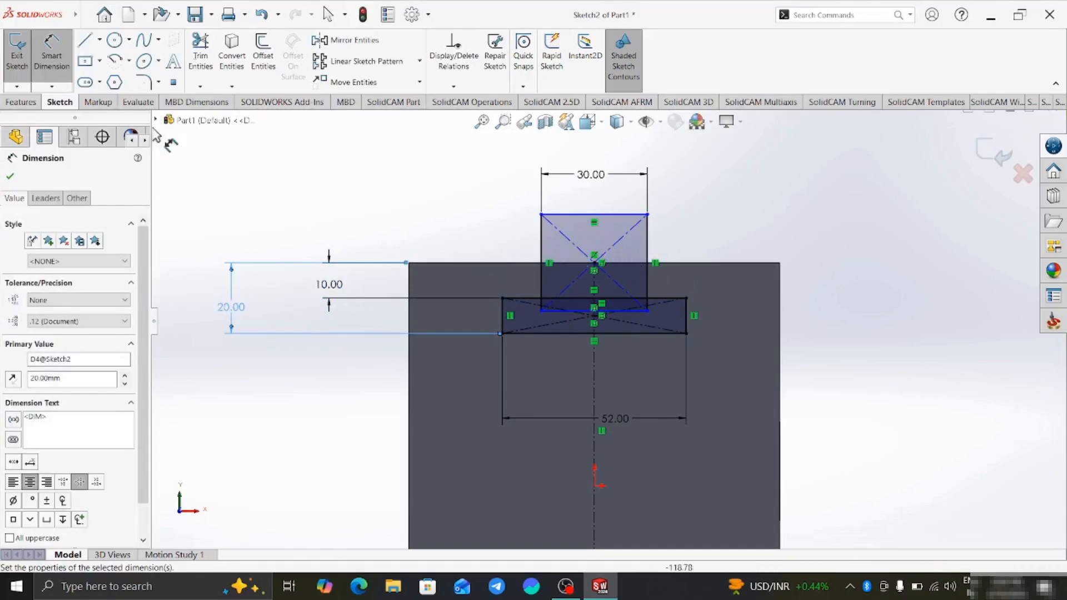
Power trim the overlapping segments and diagonals of the two rectangles to leave one inverted T-shaped outline.
left_click(200, 53)
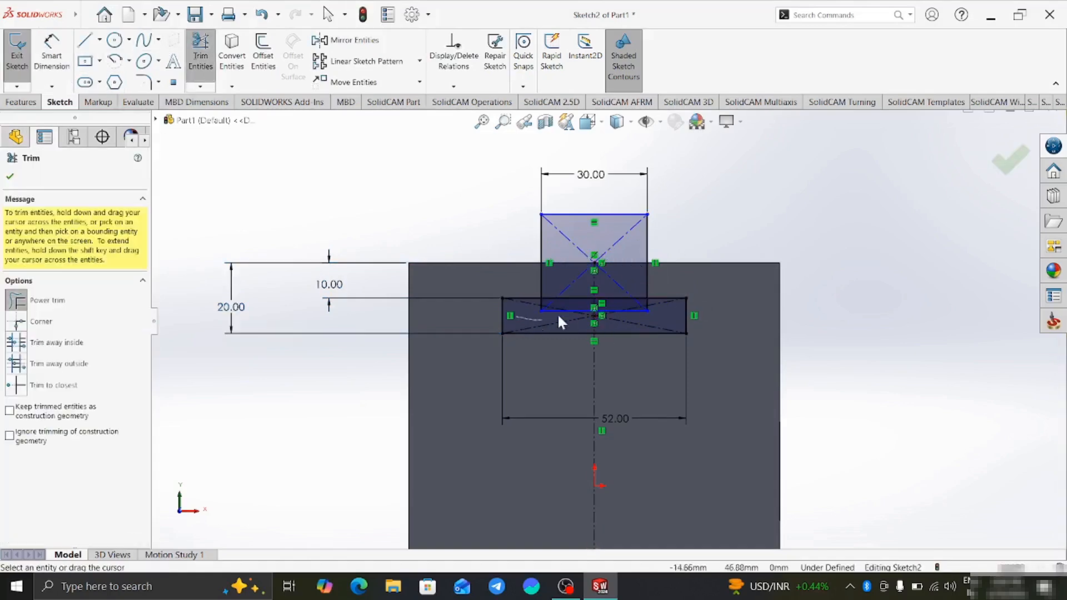
mouse_move(558, 317)
left_mouse_down()
mouse_move(563, 287)
mouse_move(542, 304)
mouse_move(550, 328)
mouse_move(593, 303)
left_mouse_up()
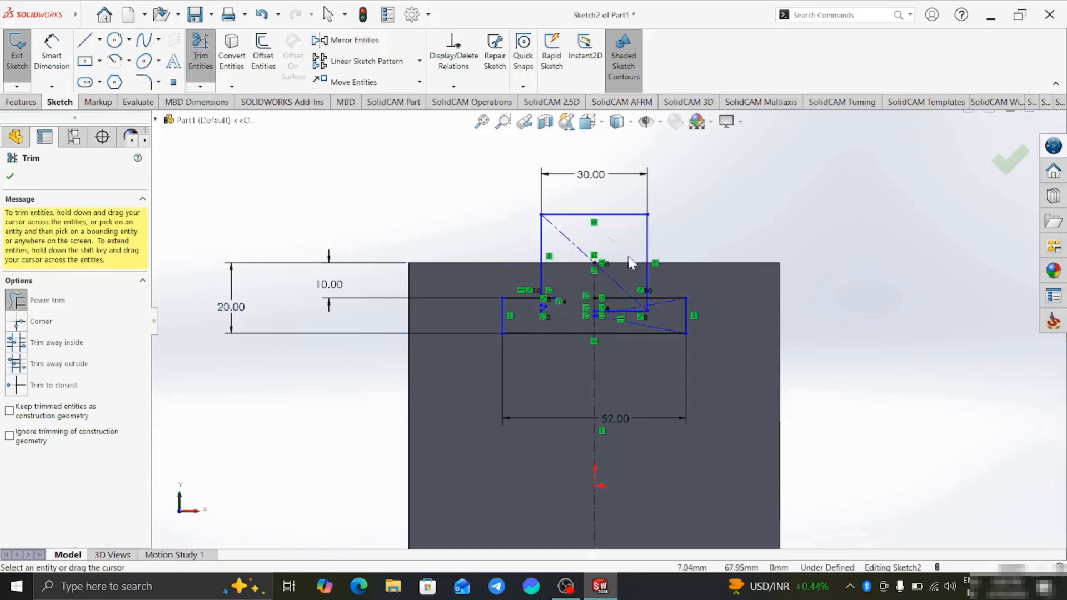
left_click_drag(655, 309, 608, 300)
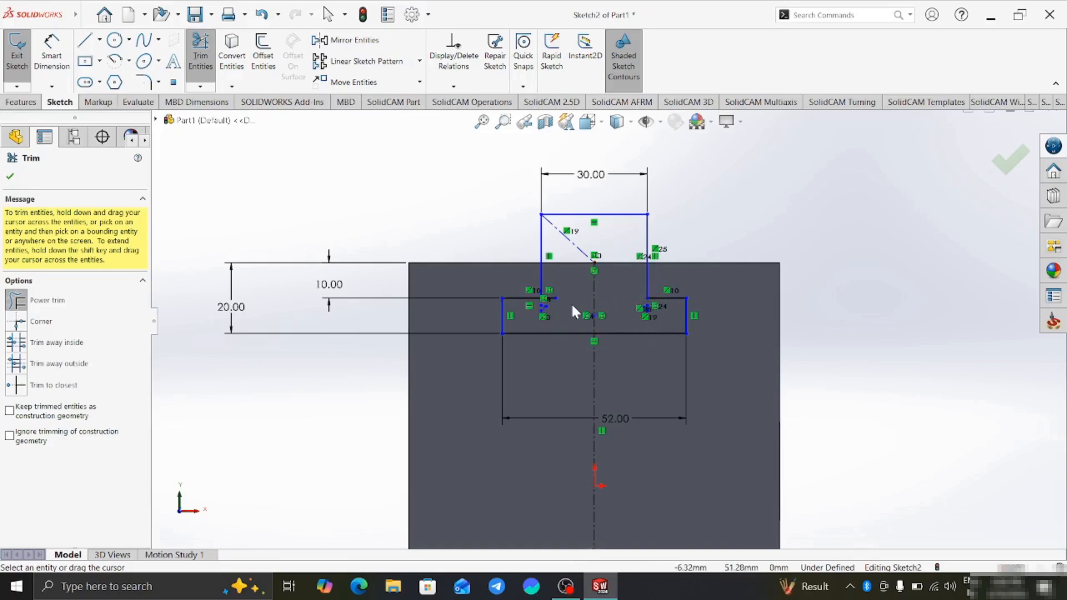
scroll(572, 304, "down", 5)
left_click_drag(514, 322, 515, 332)
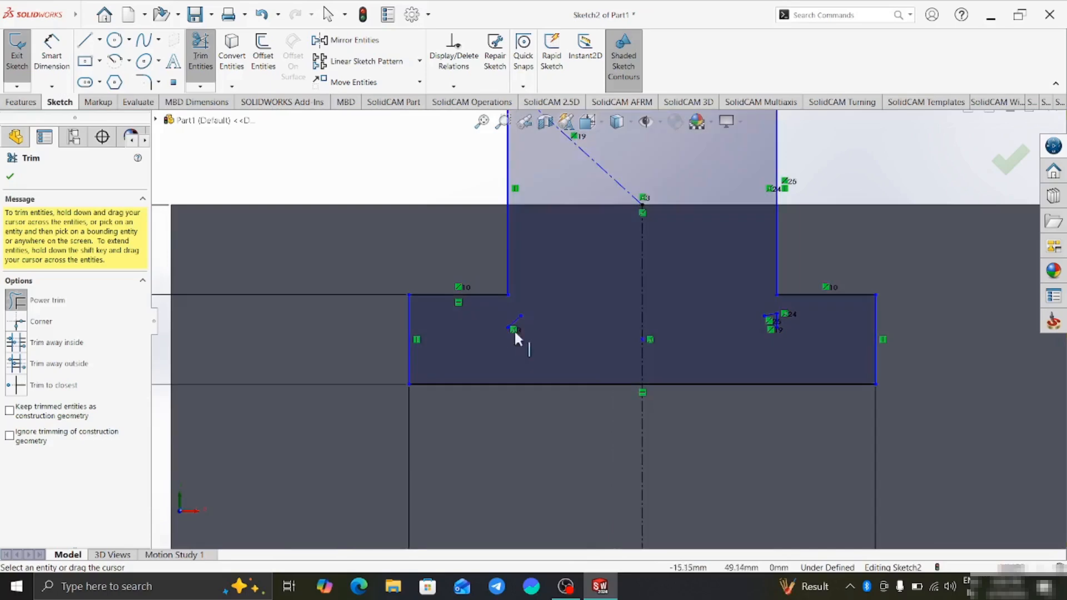
left_click_drag(747, 304, 805, 343)
scroll(649, 344, "up", 5)
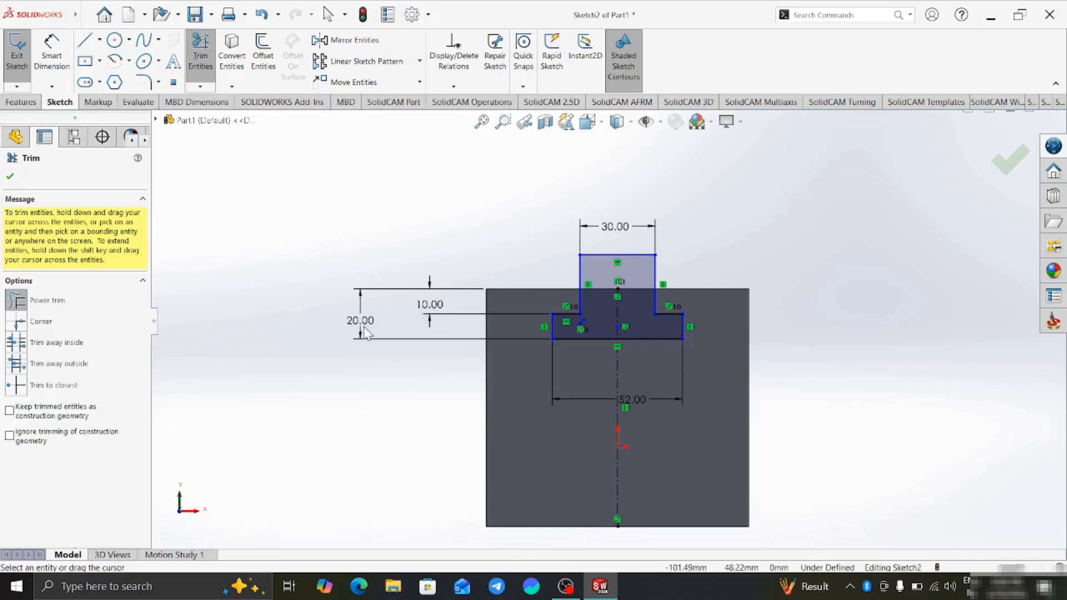
Add a driven dimension for the height of the T-shaped outline's right end.
left_click(42, 59)
left_click(682, 325)
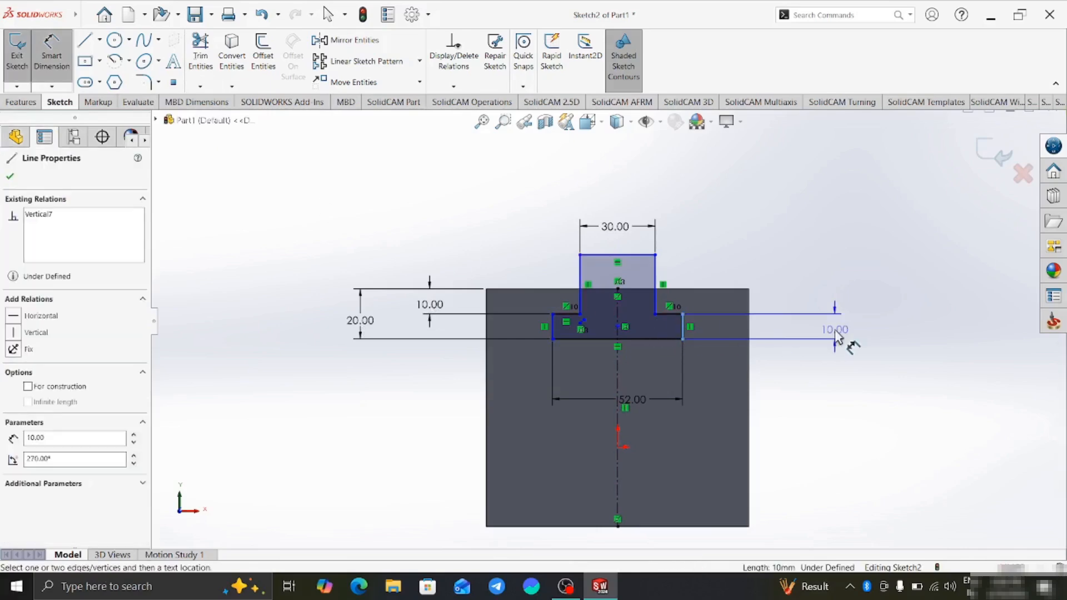
left_click(843, 328)
left_click(610, 287)
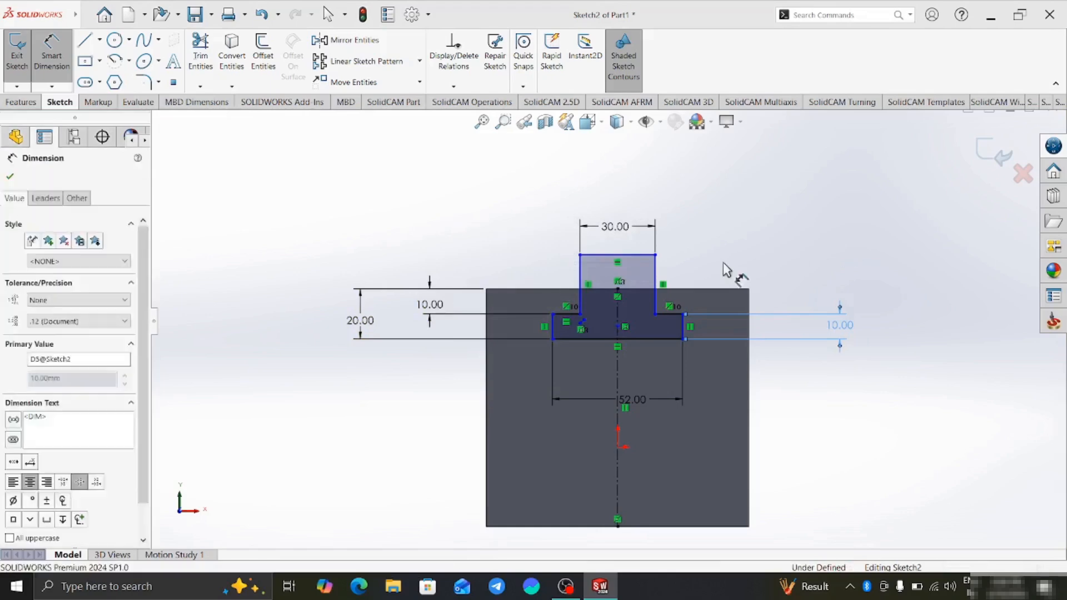
key("Escape")
Close the T-shaped profile sketch and sketch a line sloping down across the block's side face from its tall vertical edge to its short one.
middle_click_drag(739, 276, 653, 350)
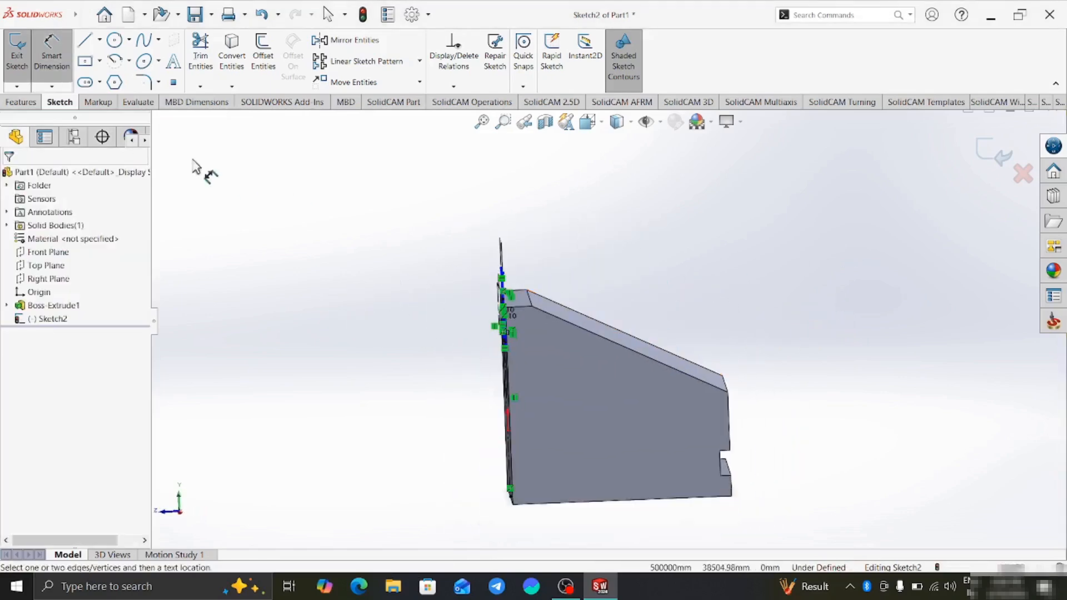
left_click(18, 56)
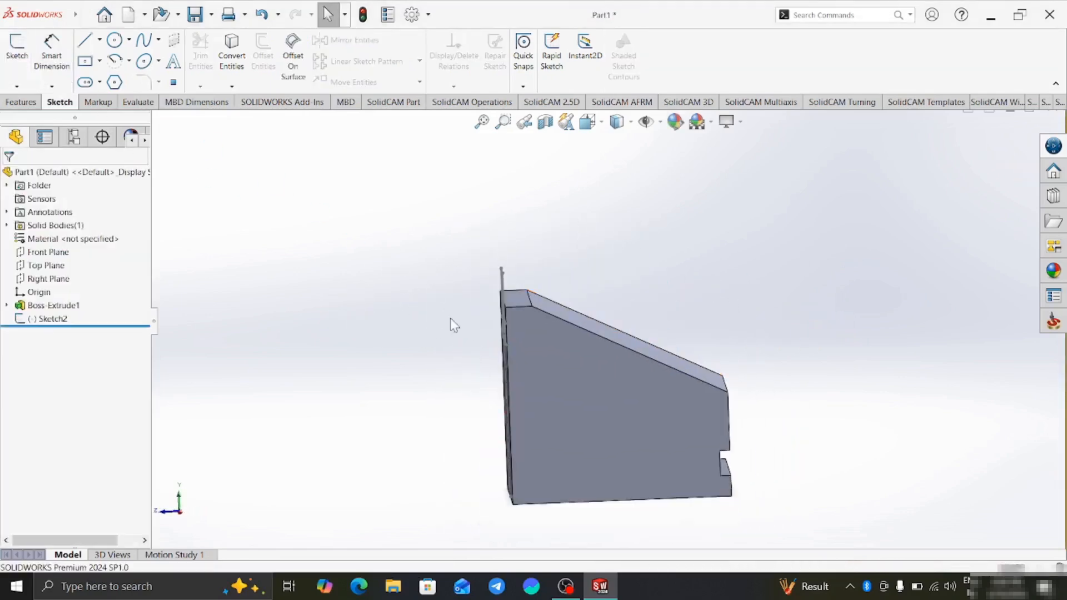
right_click(564, 393)
left_click(639, 310)
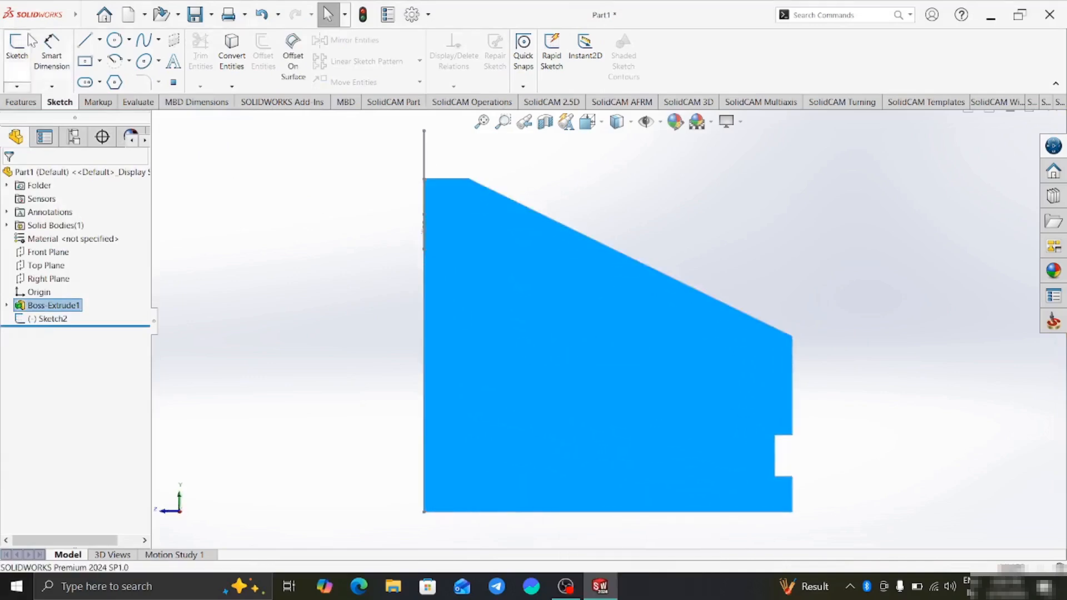
middle_click_drag(452, 255, 718, 377)
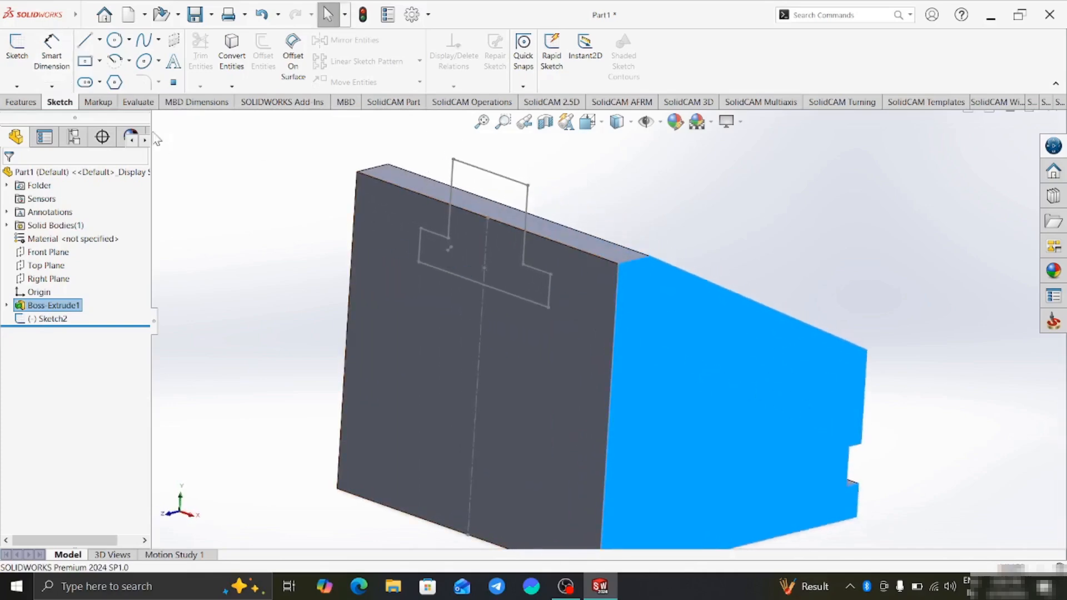
left_click(85, 39)
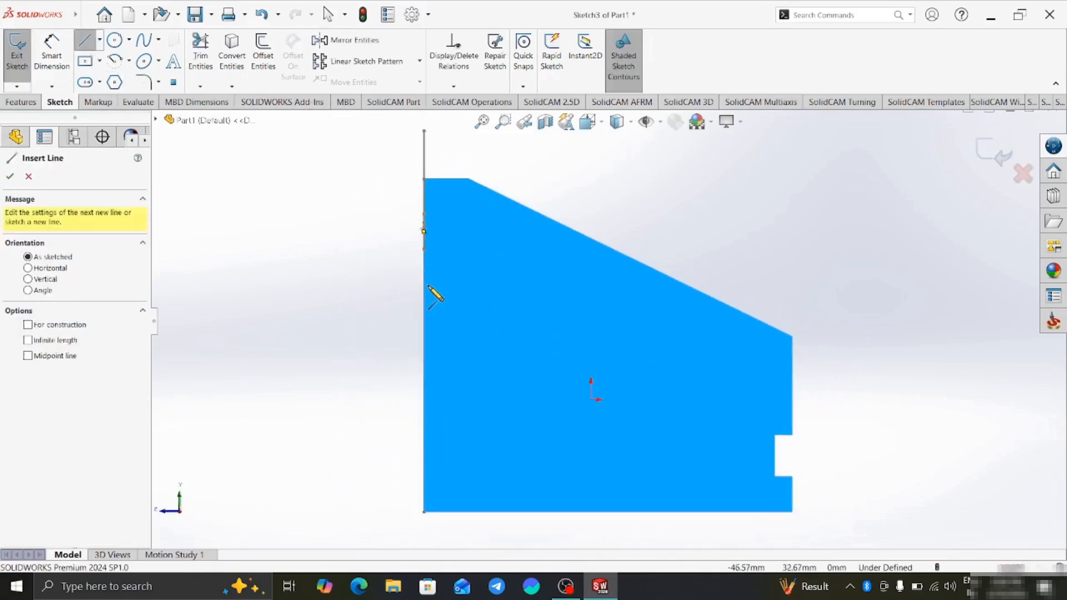
left_click(425, 282)
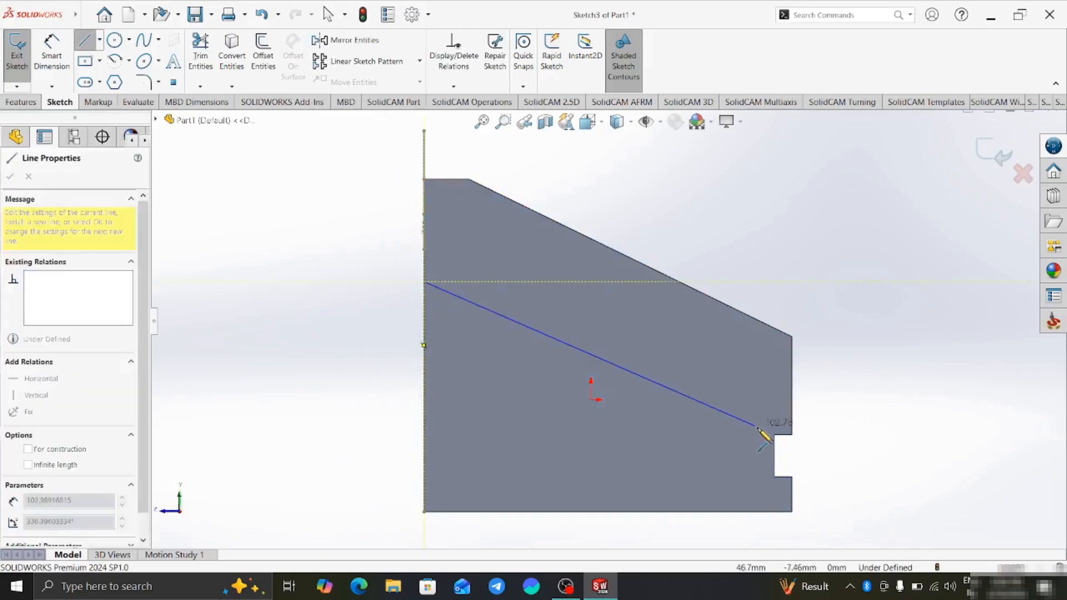
left_click(794, 421)
right_click(825, 430)
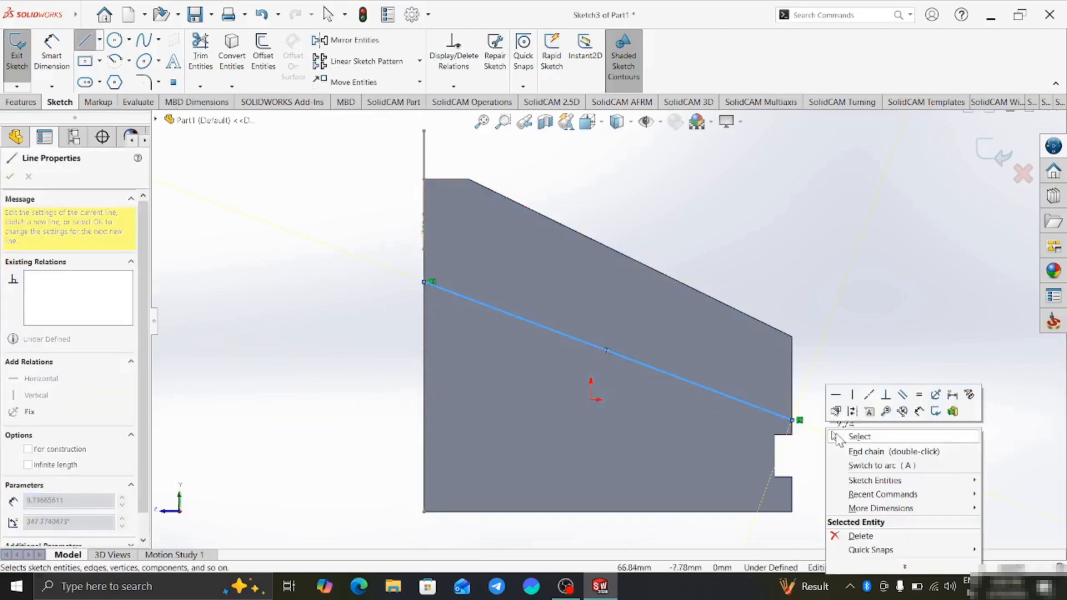
left_click(840, 437)
Set the angle between the sloping line and the side face's bottom edge to 26° and exit the sketch.
left_click(55, 52)
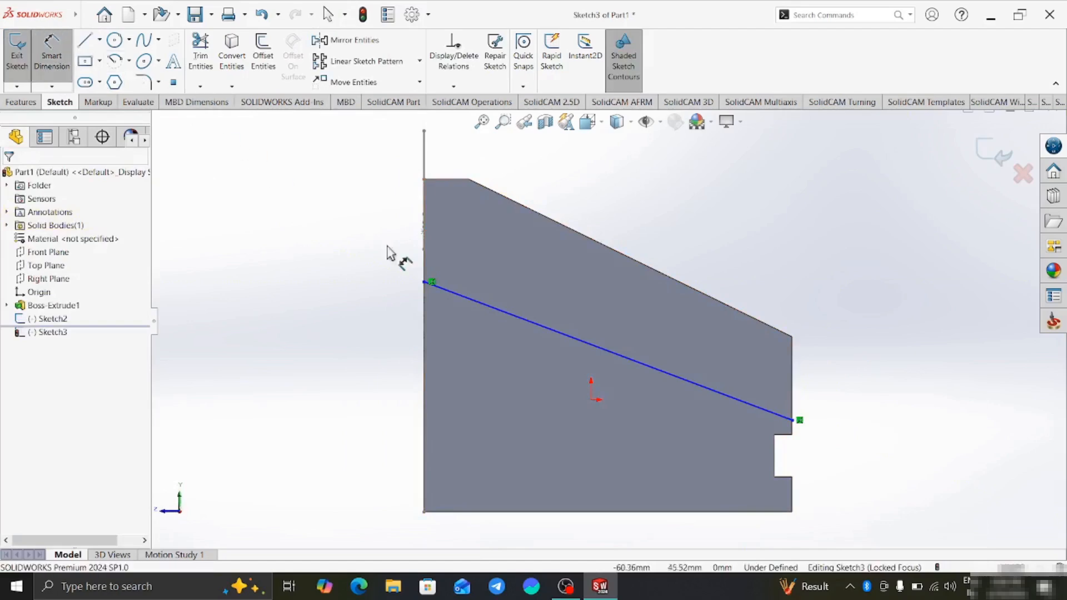
left_click(551, 327)
left_click(581, 510)
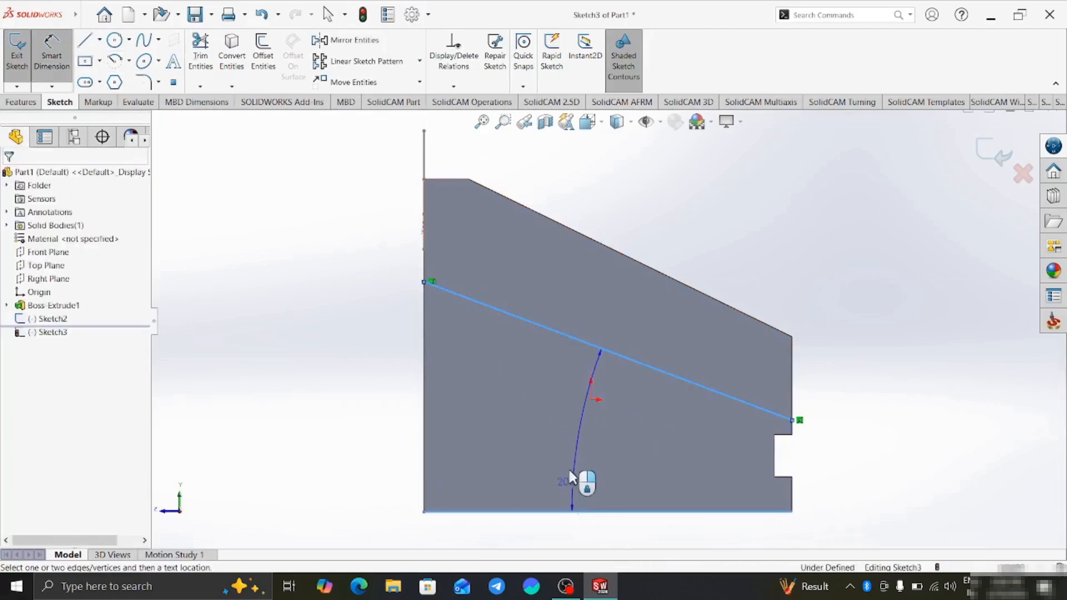
left_click(563, 466)
type("269374deg")
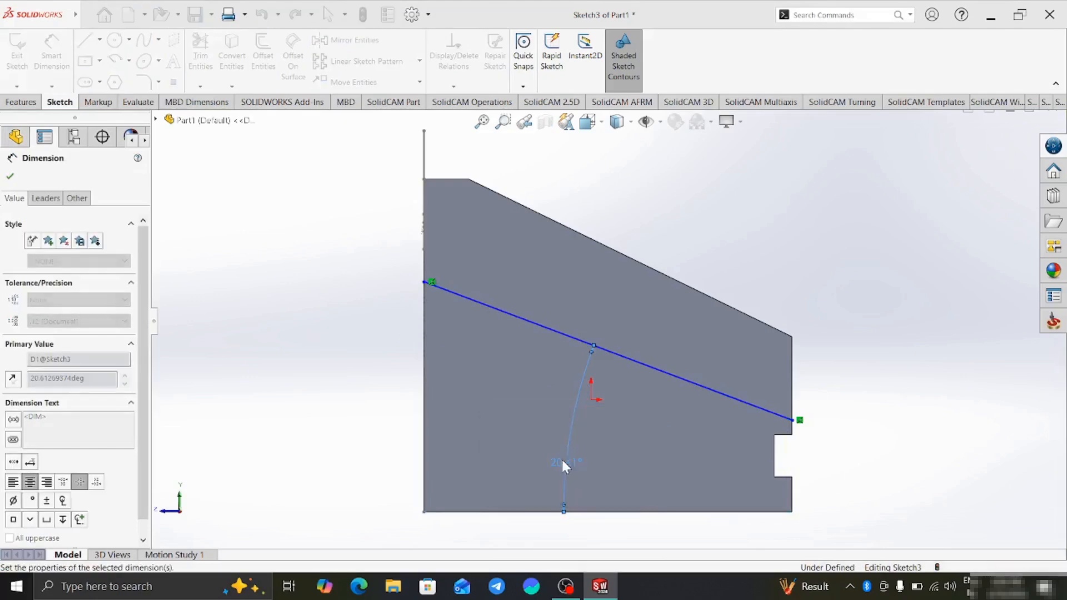
key("Return")
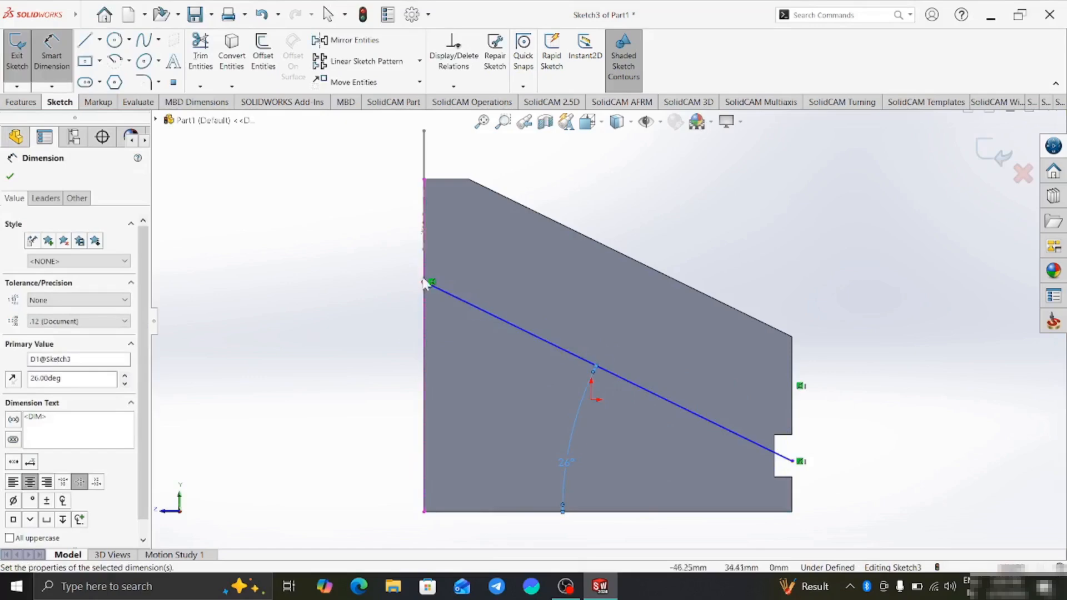
left_click(10, 177)
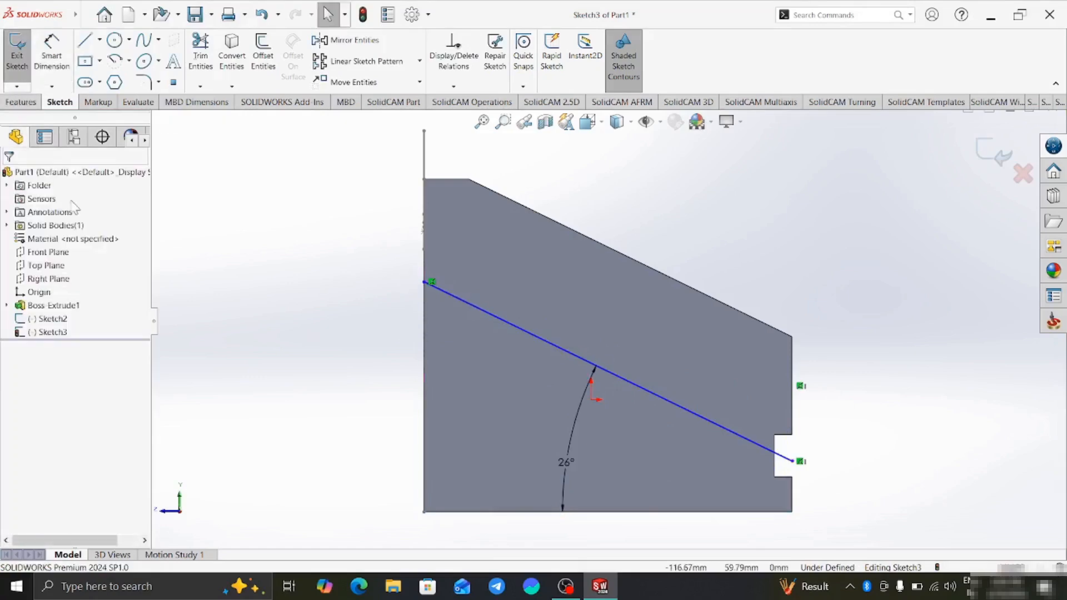
middle_click_drag(496, 263, 561, 296)
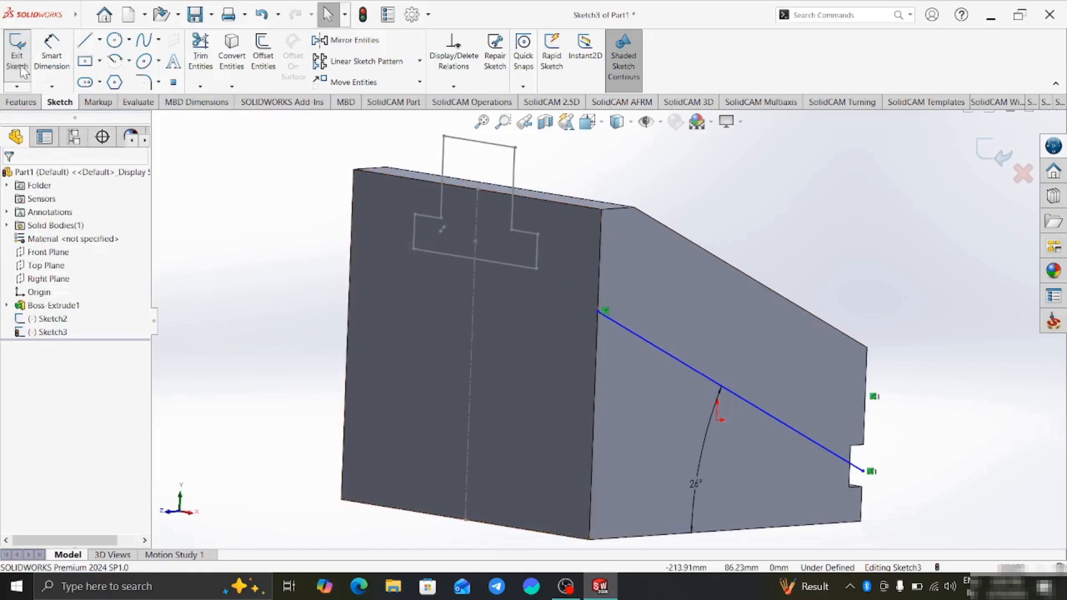
left_click(18, 61)
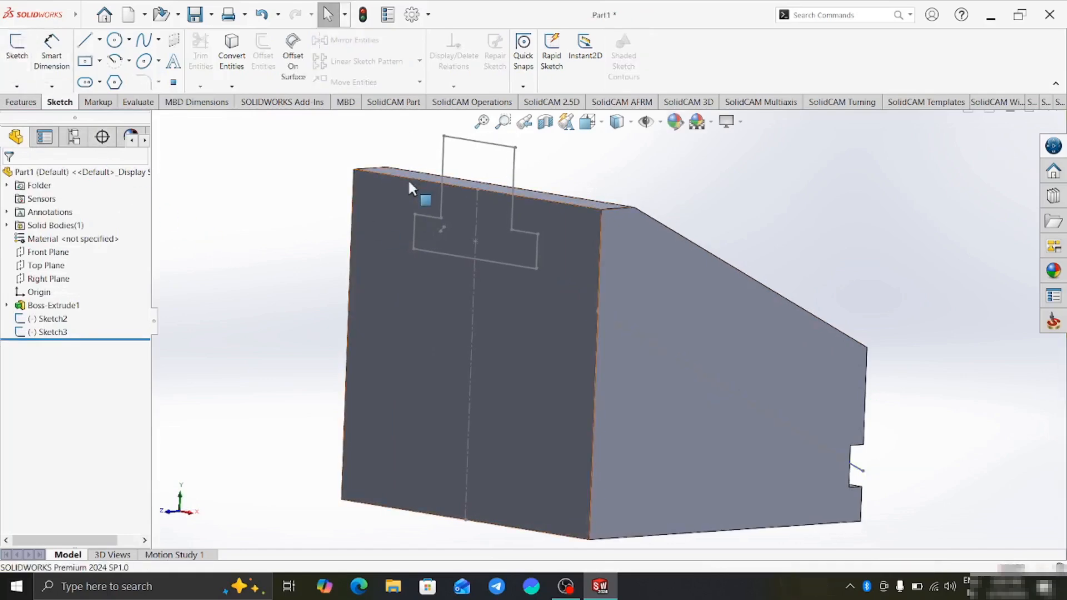
Start an extruded cut from the T-shaped sketch and set its end condition to Through All.
left_click(23, 103)
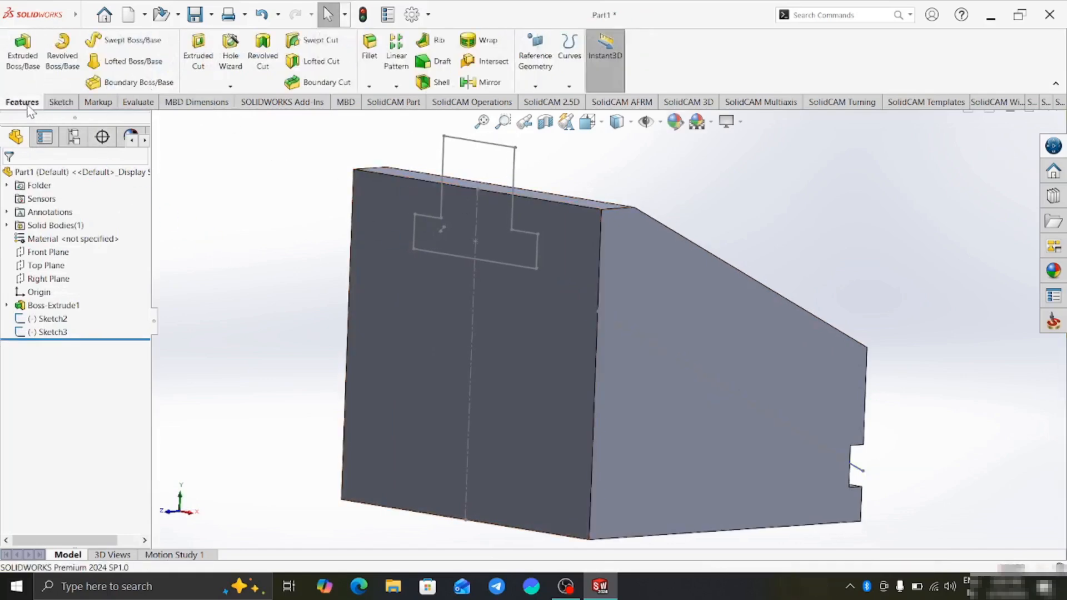
left_click(198, 55)
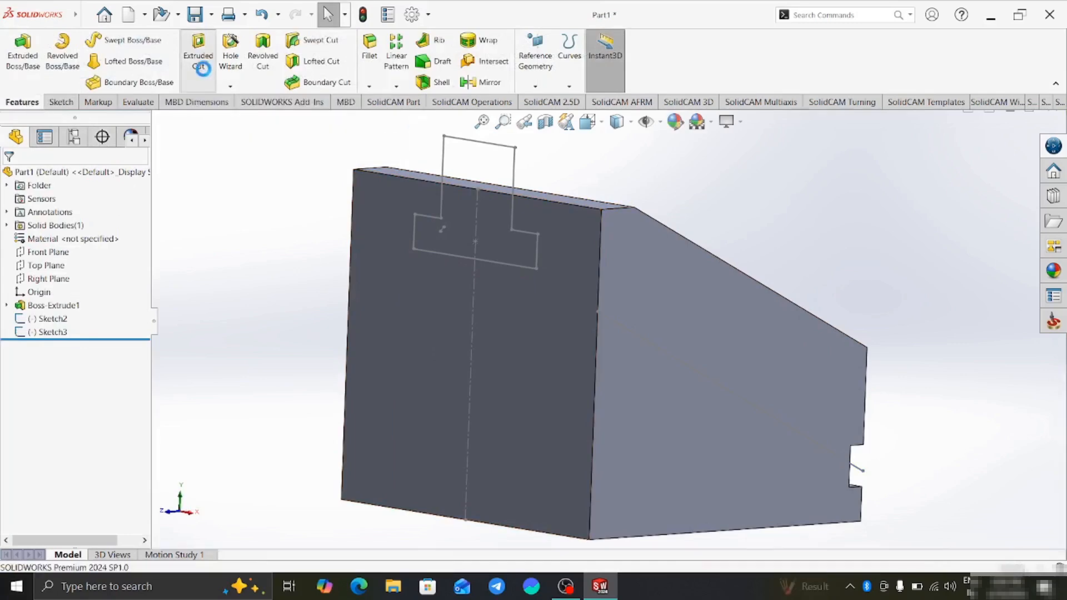
left_click(16, 177)
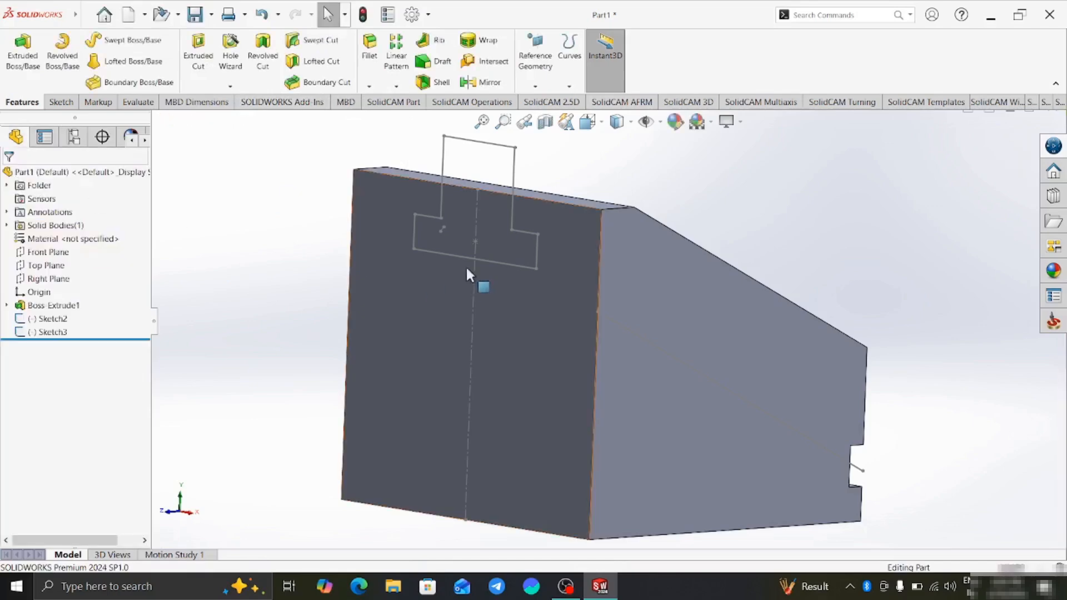
left_click(428, 214)
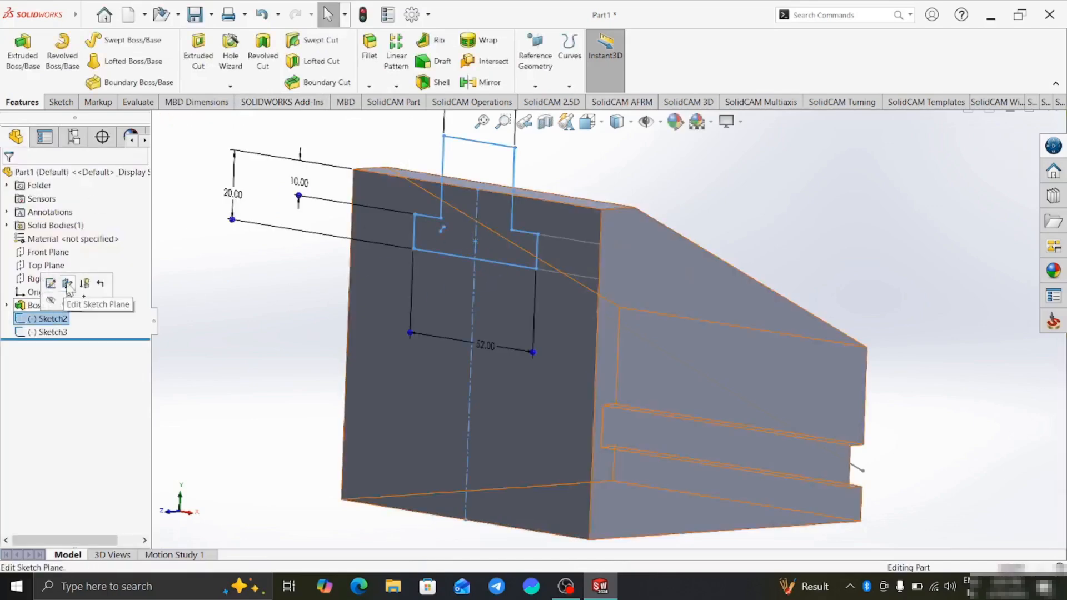
left_click(186, 62)
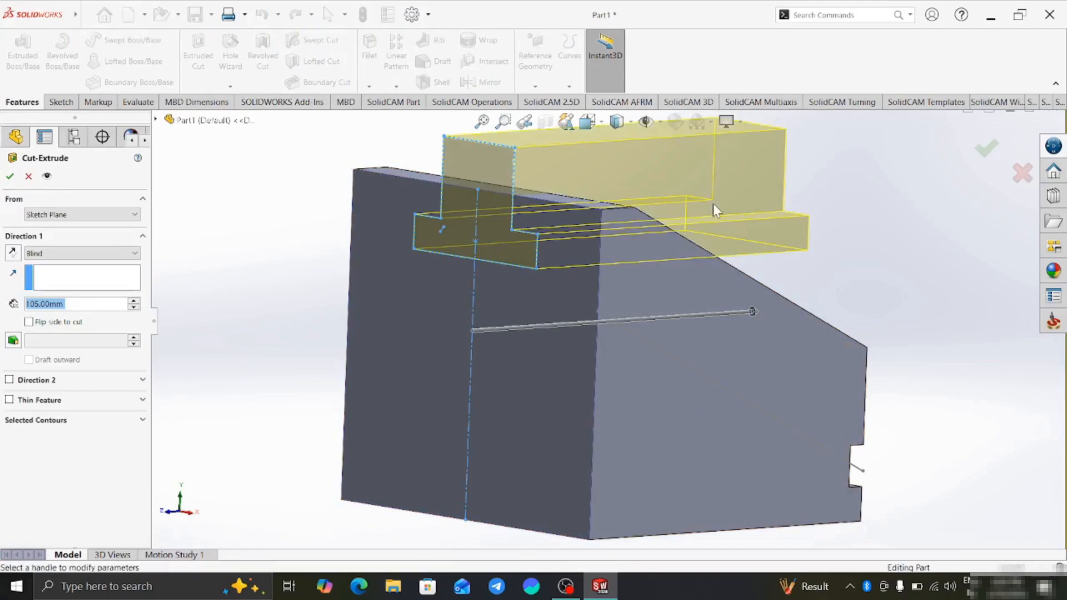
scroll(713, 203, "up", 3)
middle_click_drag(772, 298, 730, 312)
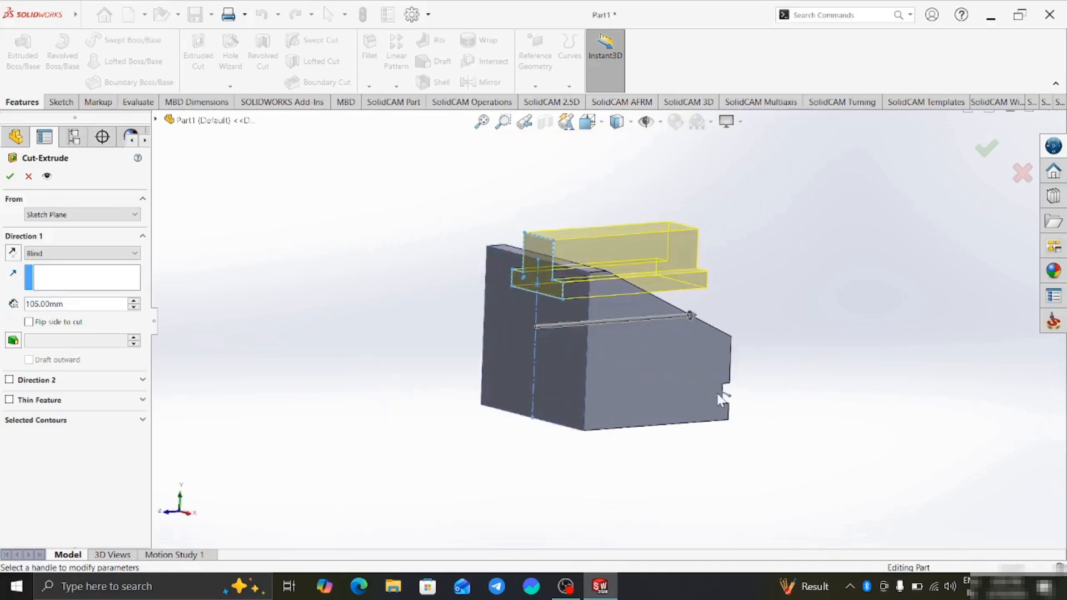
left_click(89, 286)
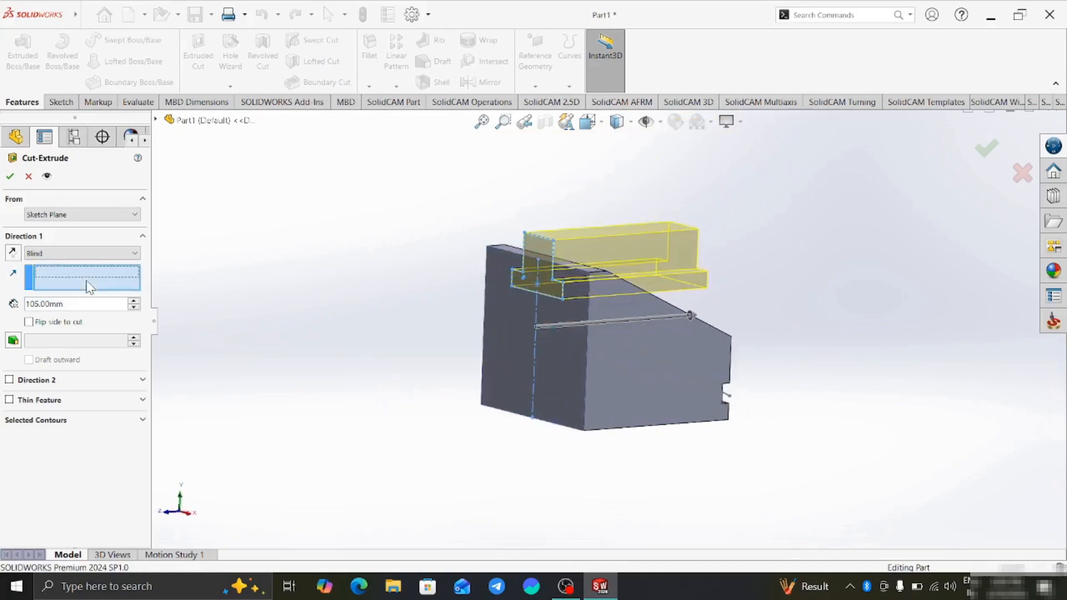
left_click(61, 253)
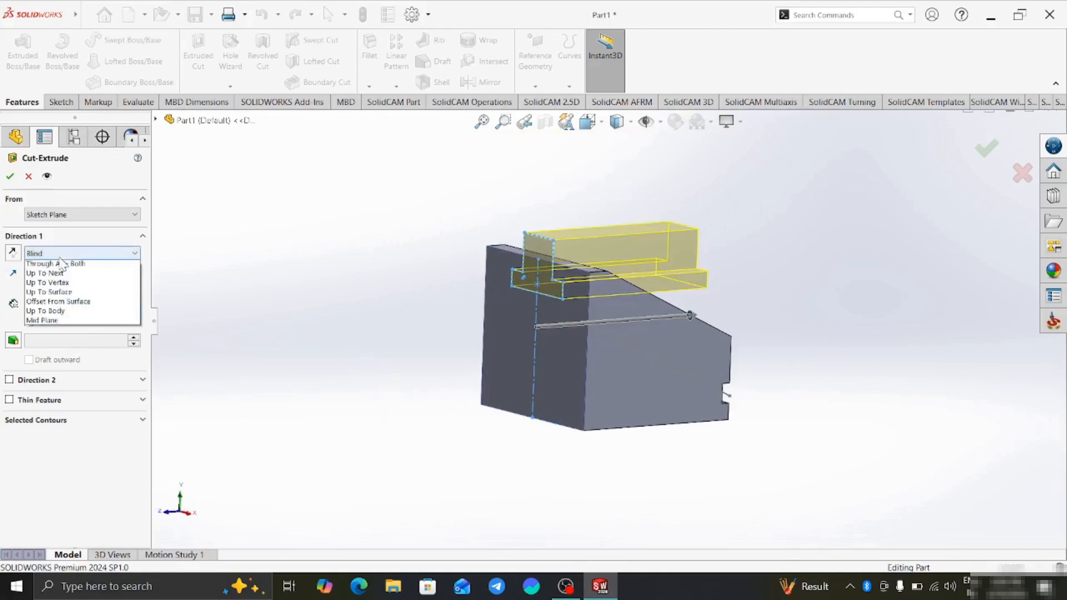
left_click(58, 270)
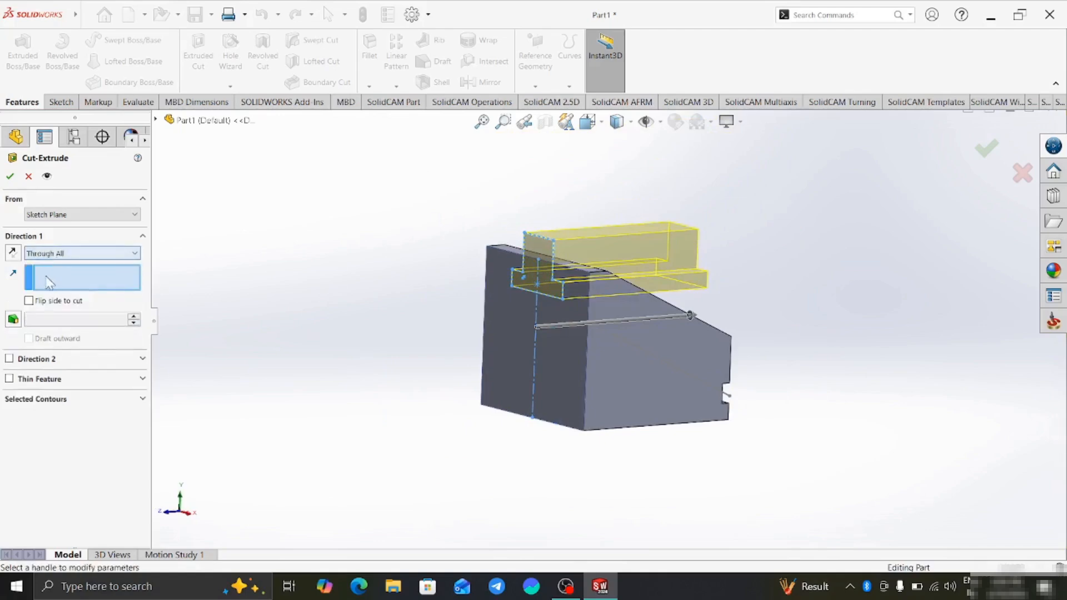
Use the sloping line on the side face as the cut's direction and complete the T-slot cut.
left_click(29, 283)
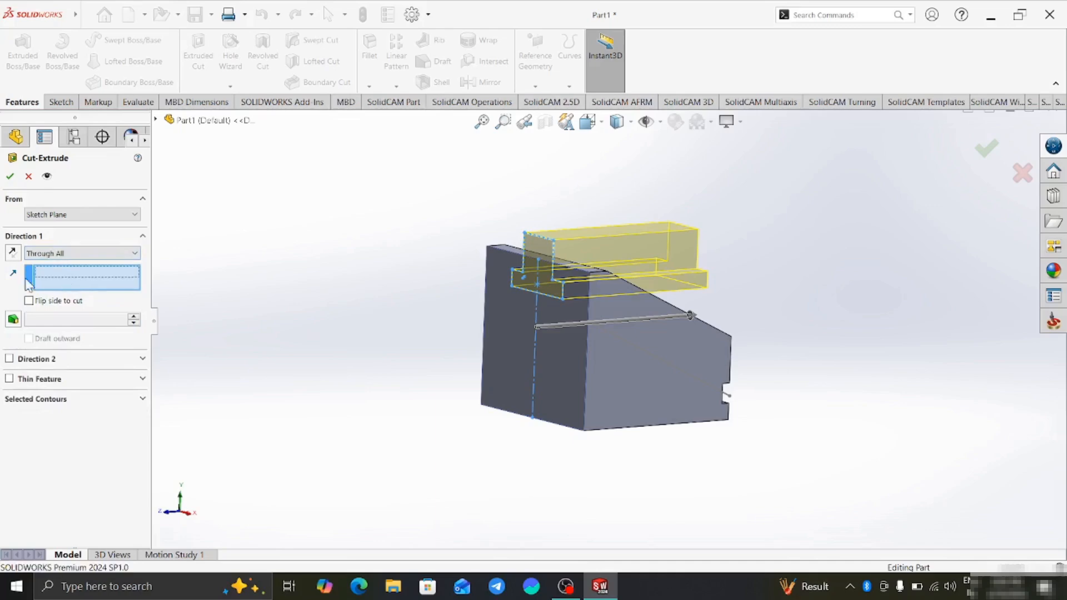
left_click(726, 399)
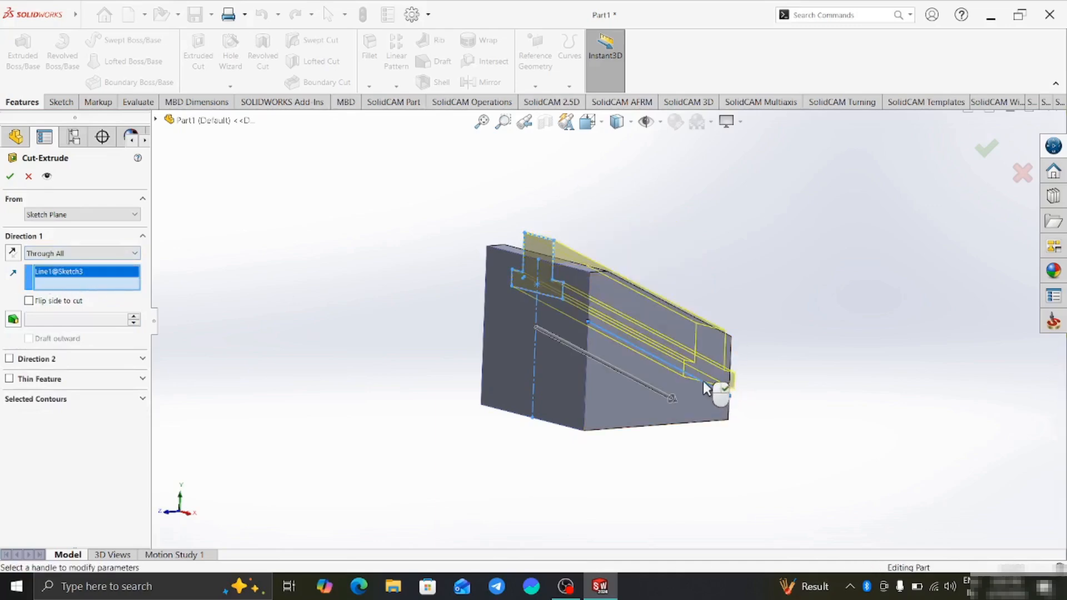
mouse_move(717, 381)
middle_mouse_down()
mouse_move(631, 309)
mouse_move(639, 283)
mouse_move(617, 273)
mouse_move(631, 278)
mouse_move(642, 298)
mouse_move(576, 305)
middle_mouse_up()
left_click(11, 178)
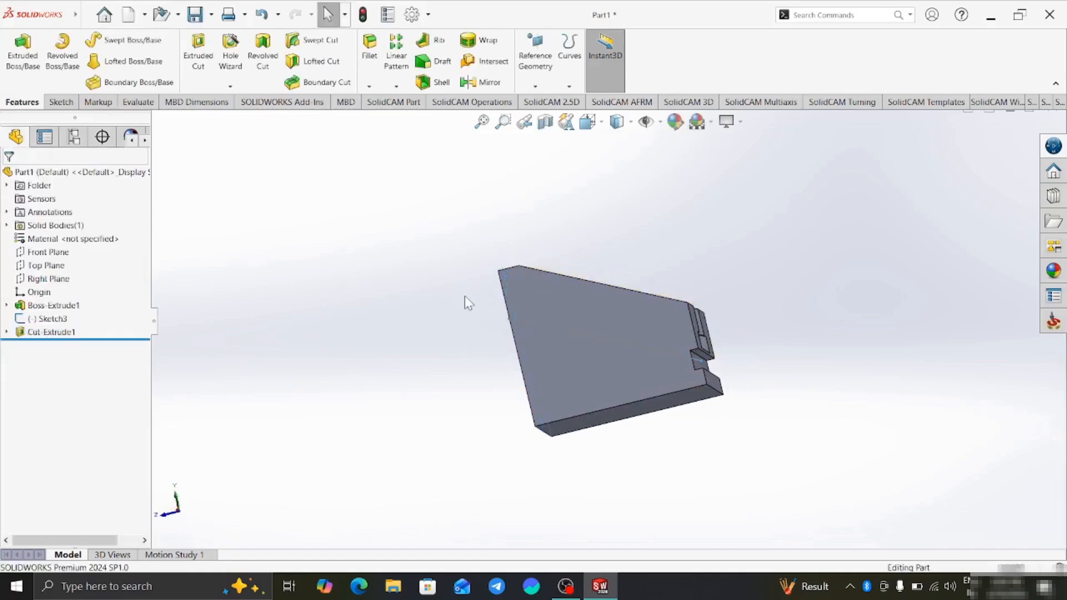
Start a sketch on the tall slotted face and draw a tall corner rectangle down from its upper left corner, stopping above the bottom edge.
middle_click_drag(465, 296, 604, 348)
left_click(540, 345)
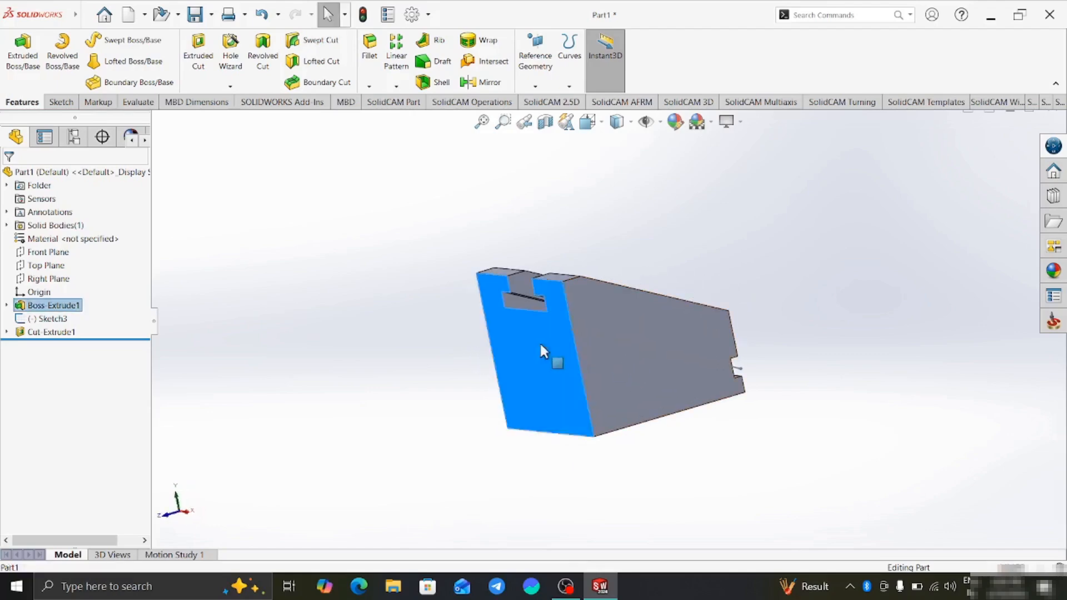
right_click(542, 349)
left_click(595, 337)
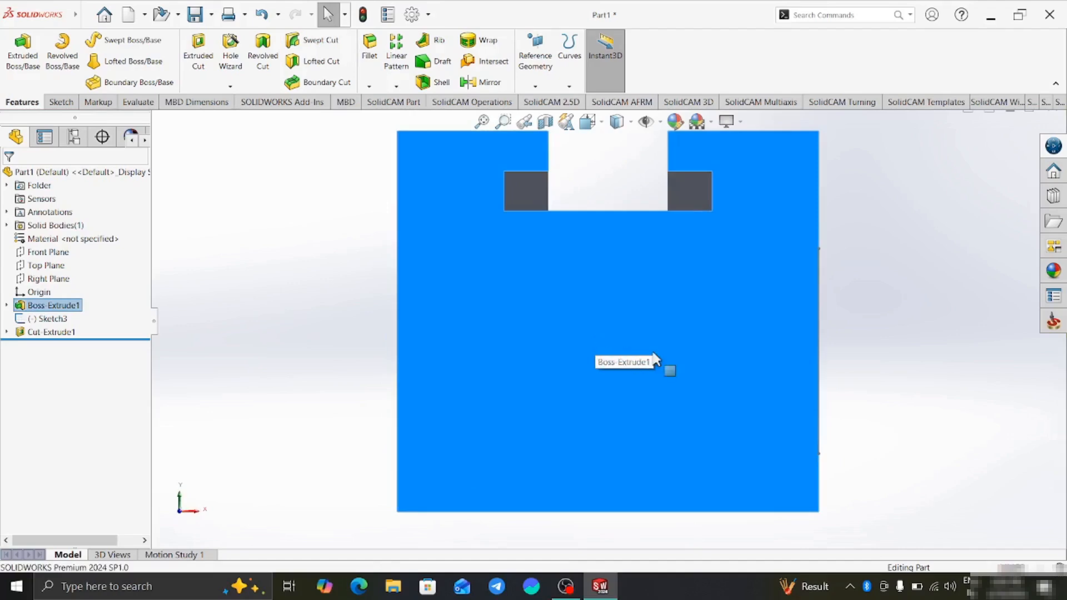
left_click(60, 102)
scroll(540, 361, "up", 4)
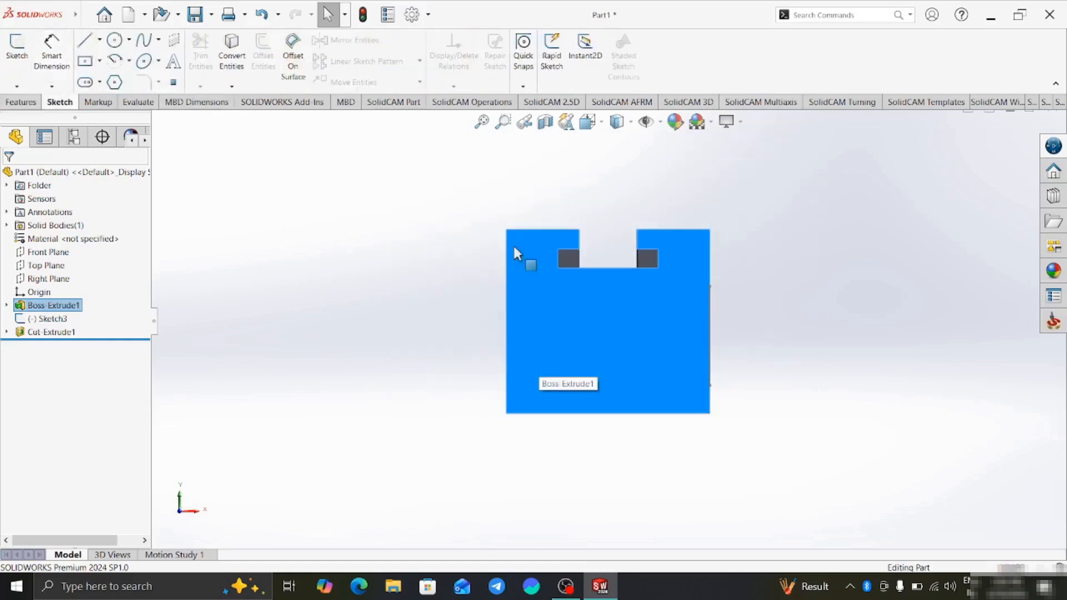
left_click(100, 62)
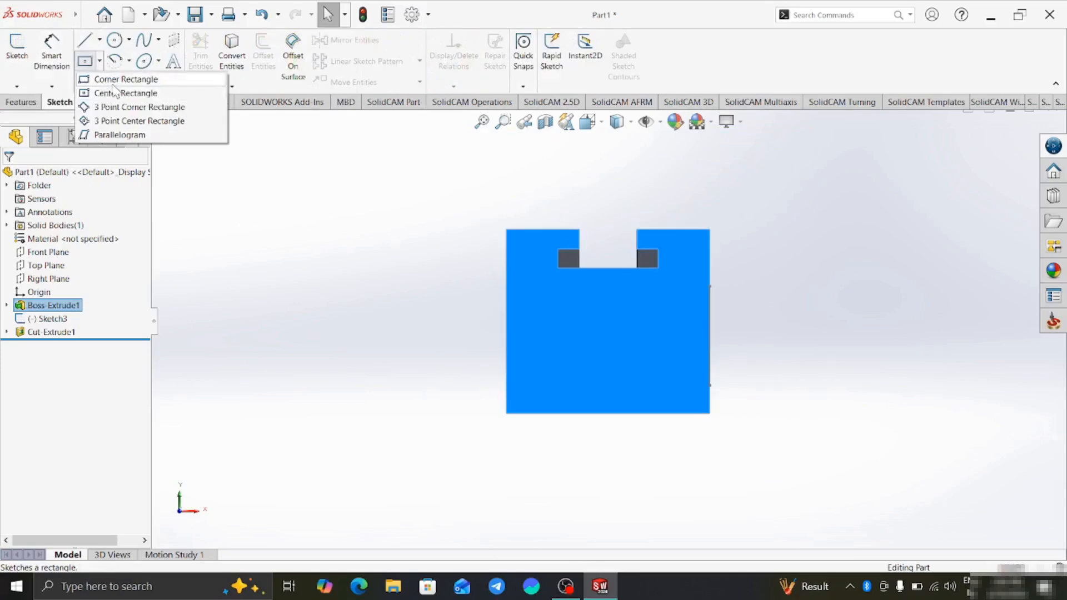
left_click(117, 81)
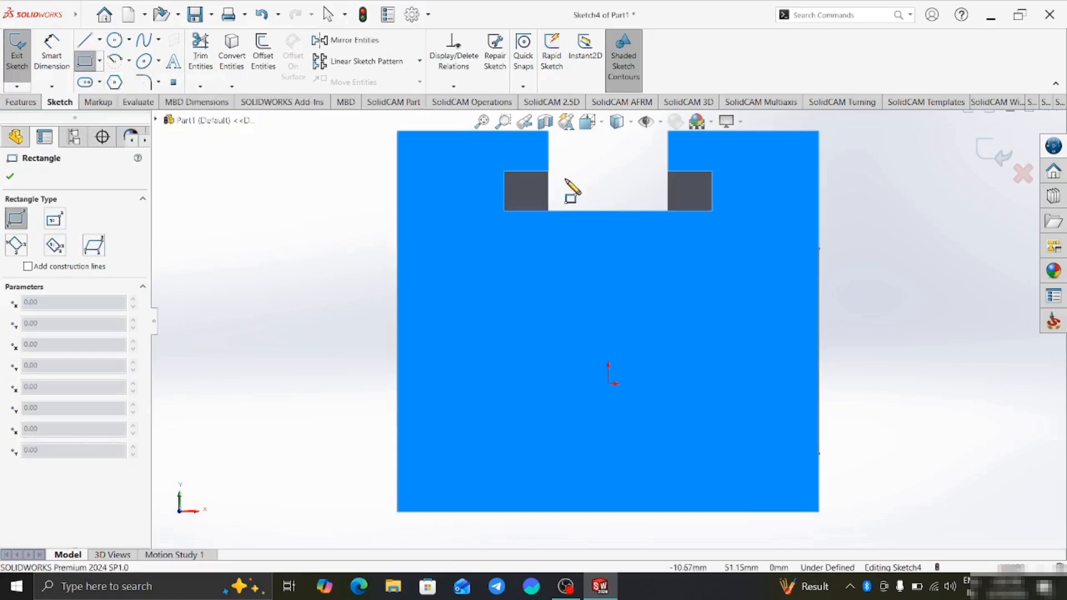
left_click(397, 132)
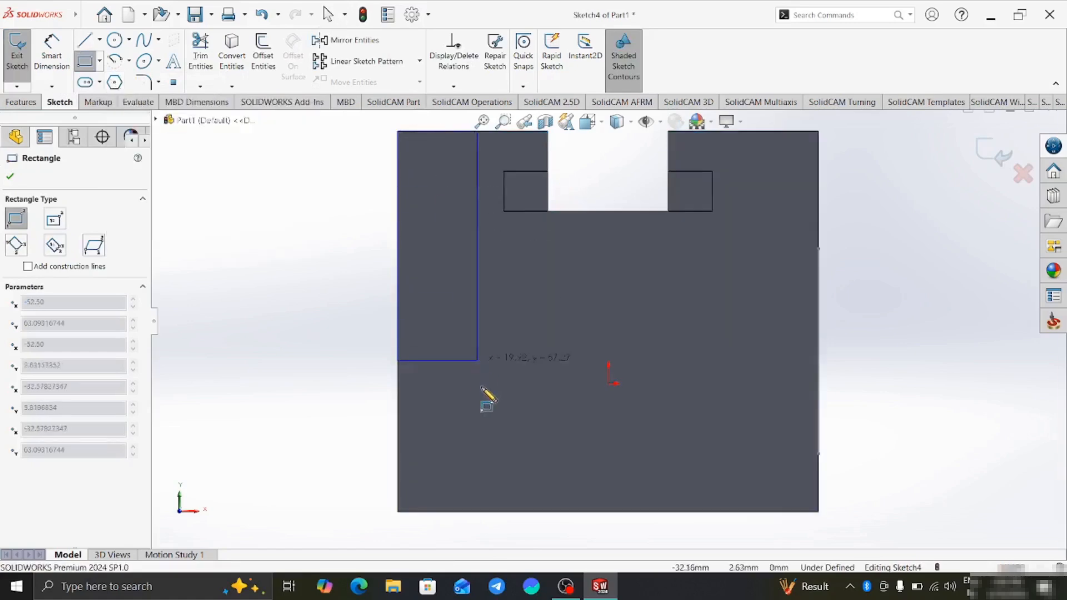
left_click(487, 458)
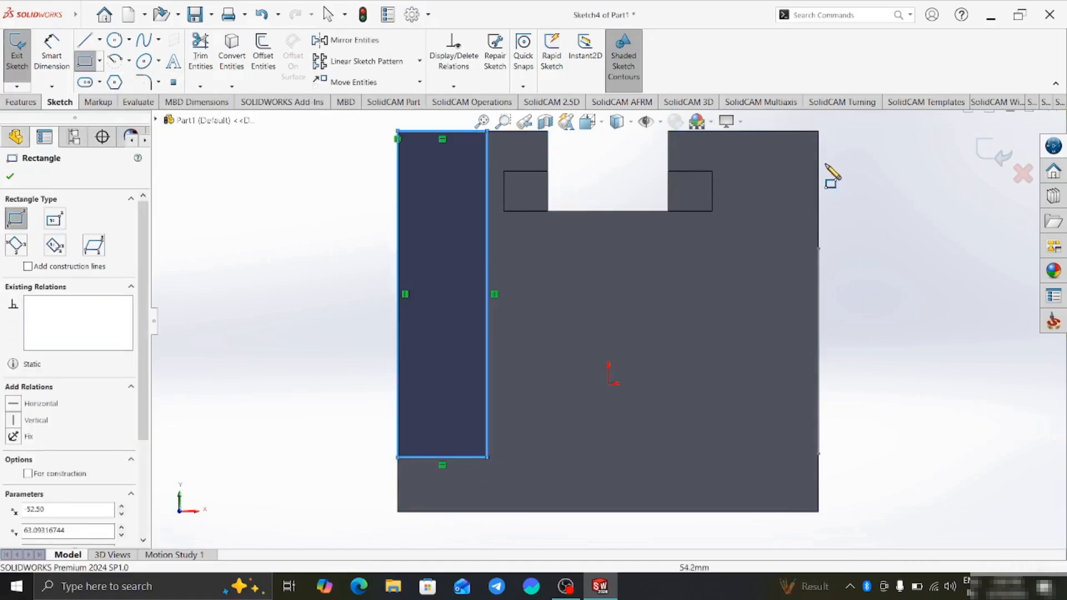
Draw a matching corner rectangle from the face's upper right corner down to the level of the first rectangle's lower side.
left_click(819, 132)
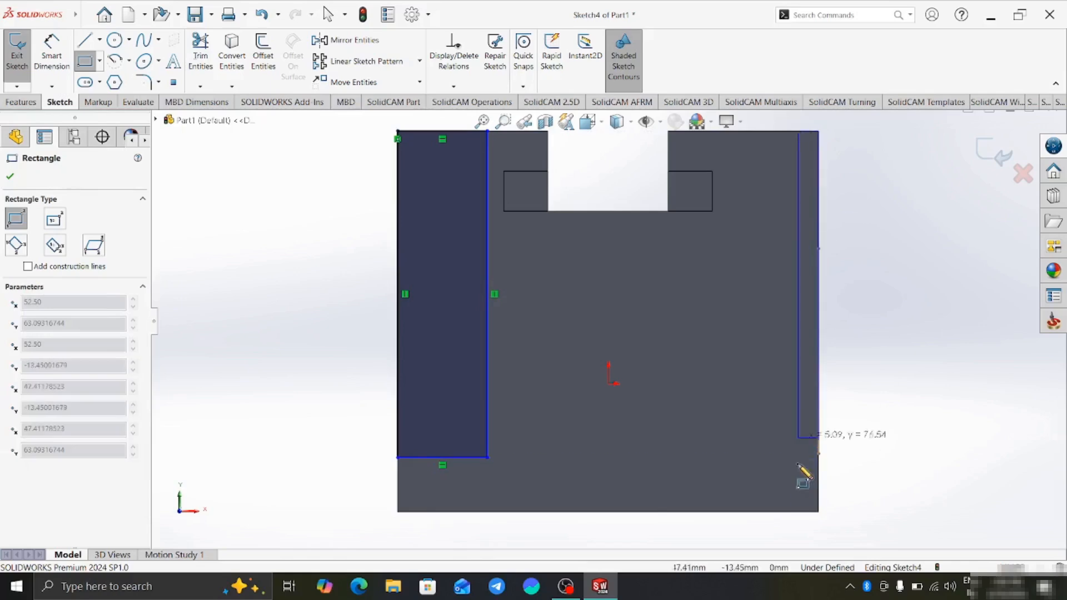
left_click(726, 457)
right_click(875, 389)
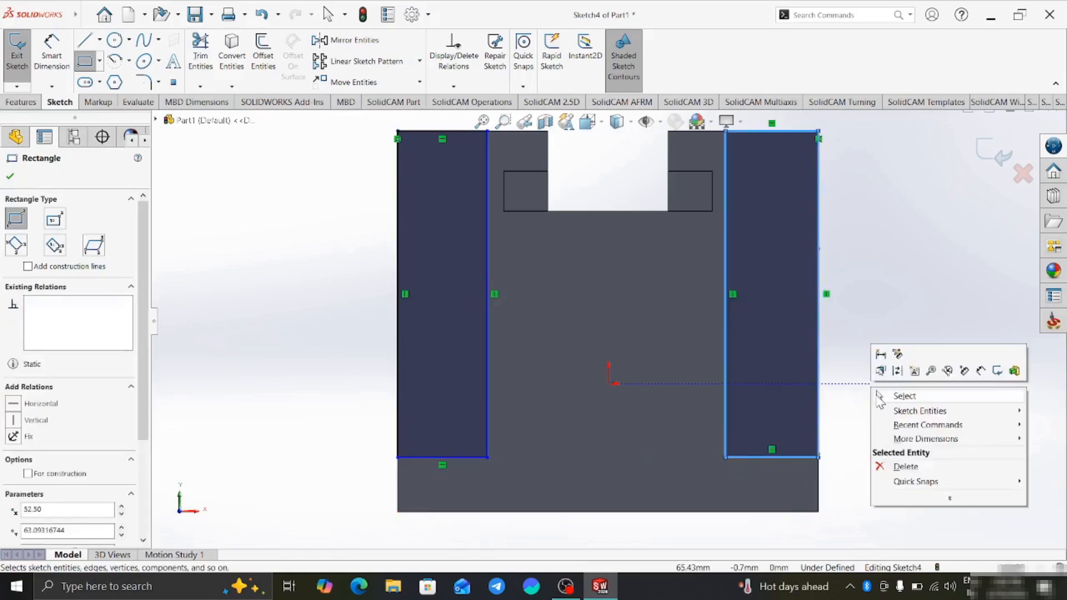
Dimension the left rectangle's width to 15 mm between its two vertical sides.
left_click(881, 398)
left_click(67, 78)
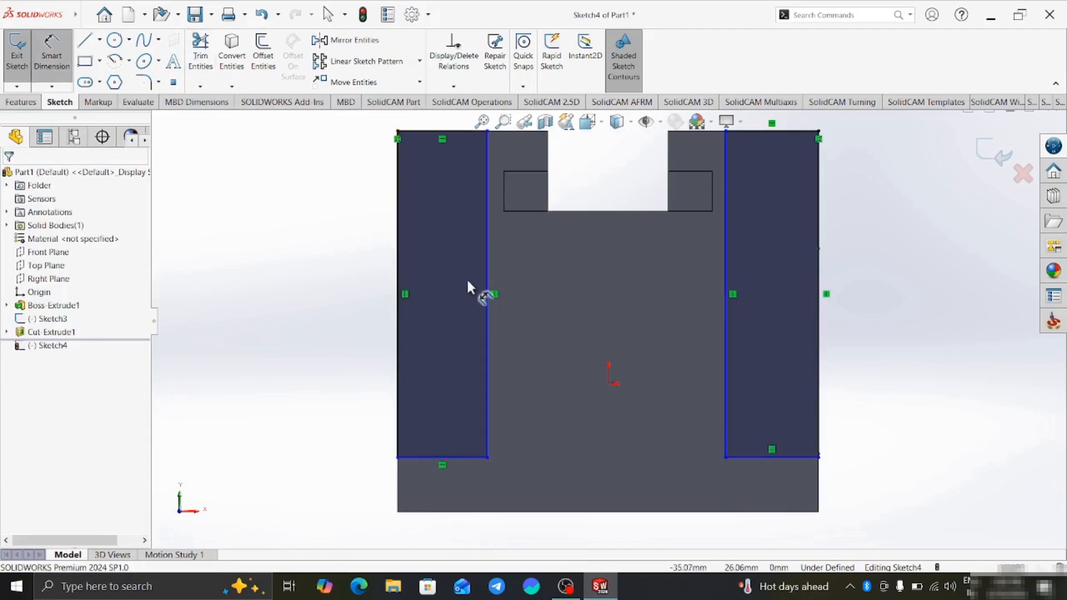
left_click(487, 275)
left_click(397, 278)
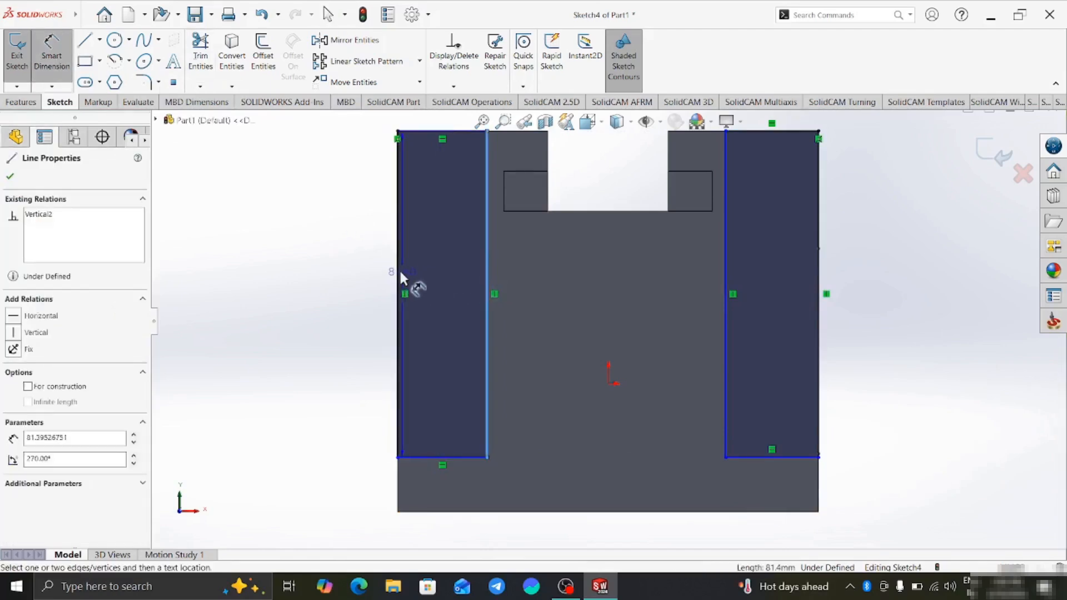
left_click(309, 283)
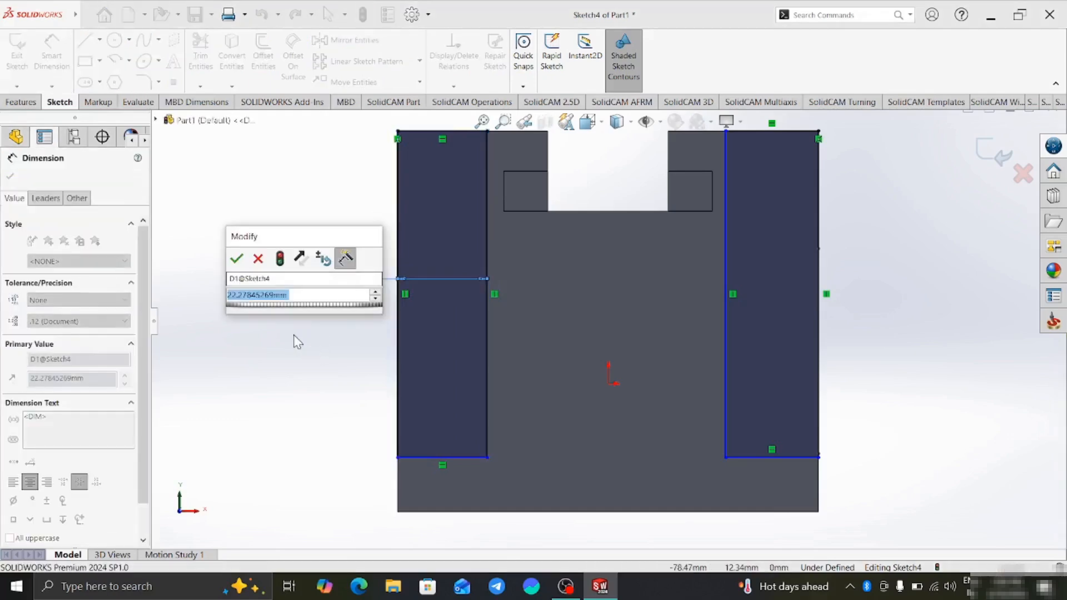
type("15")
key("Return")
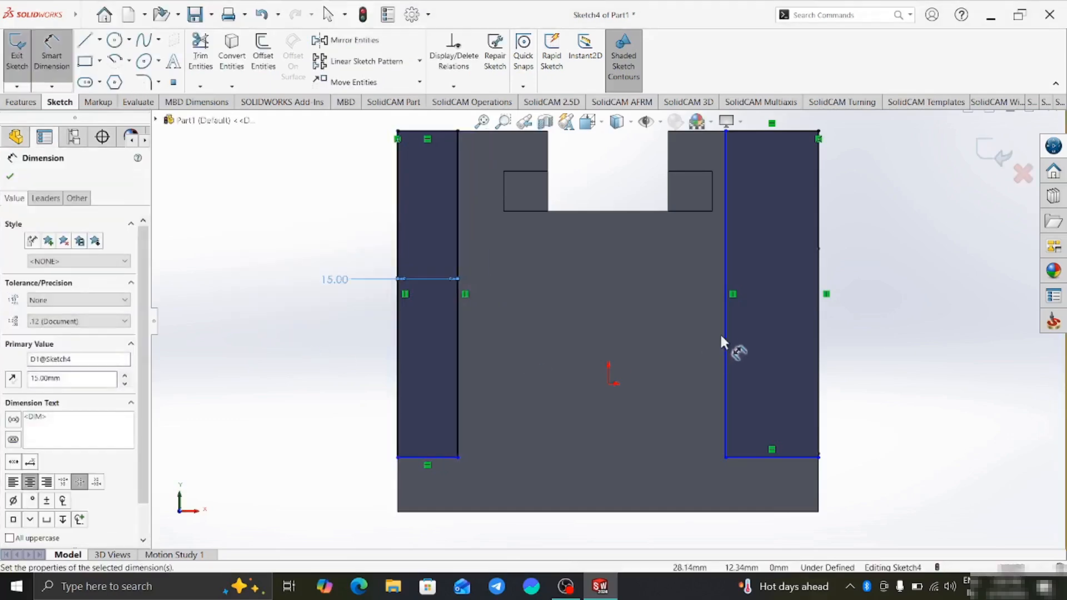
Dimension the right rectangle's width to 15 mm between its two vertical sides.
left_click(727, 320)
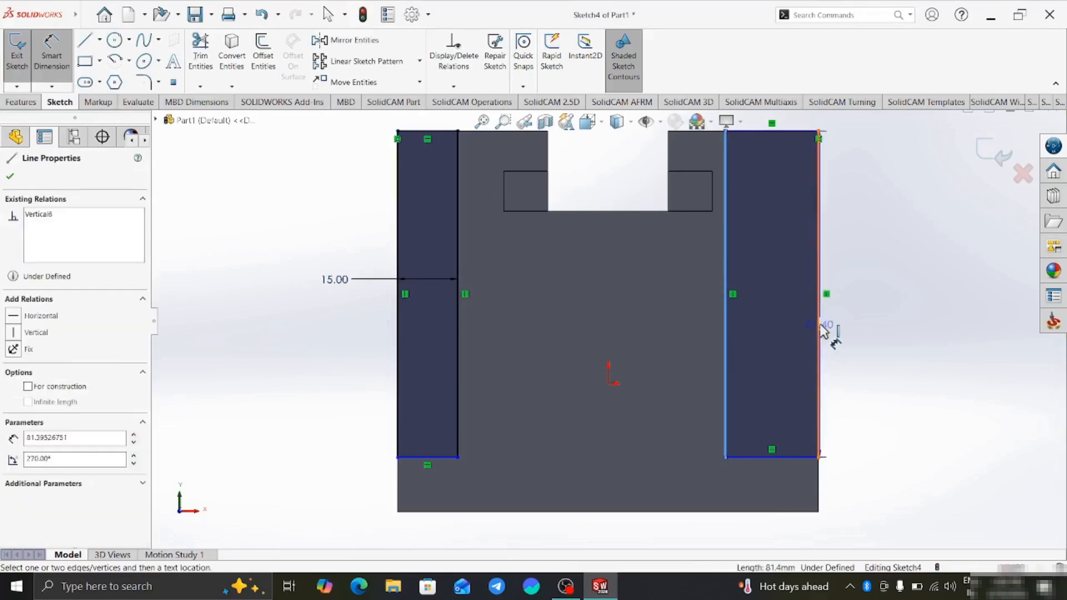
left_click(822, 331)
left_click(918, 347)
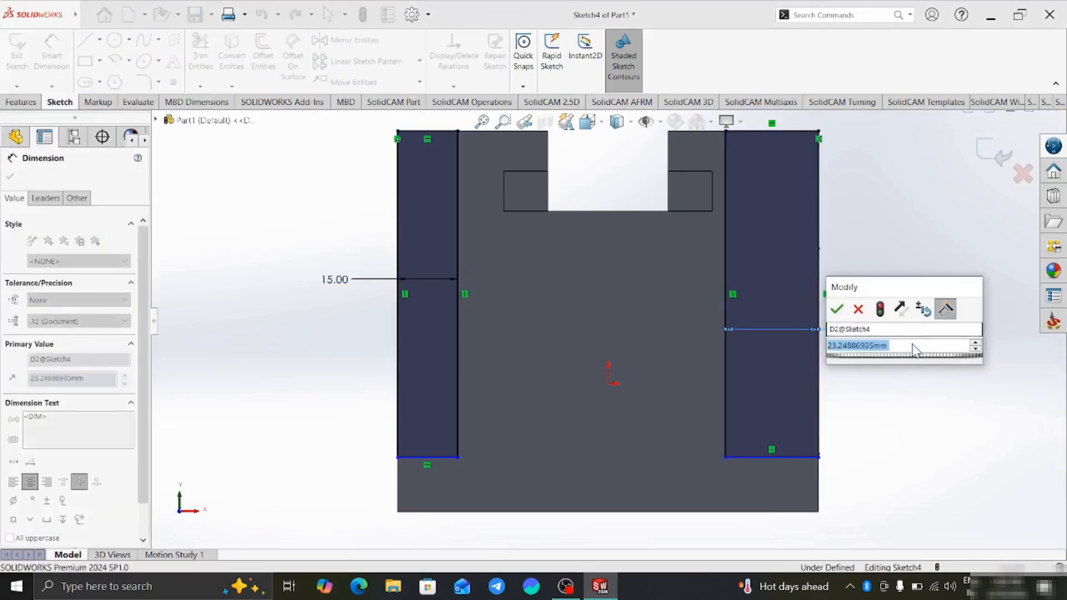
type("15")
key("Return")
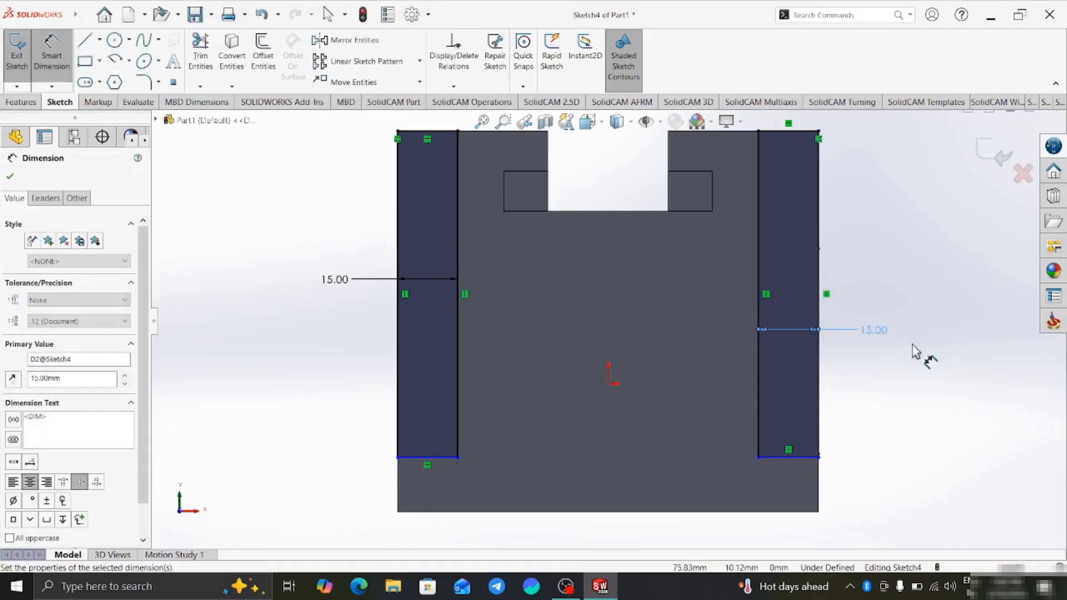
Set the distance from the right rectangle's lower side to the block's bottom edge to 20 mm.
left_click(812, 458)
left_click(814, 512)
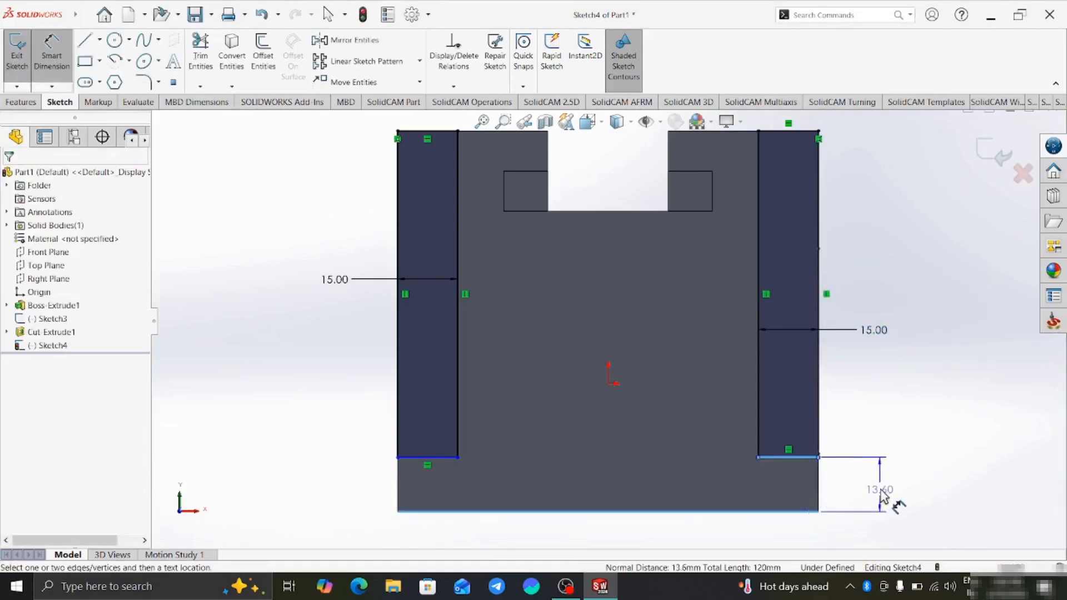
left_click(884, 496)
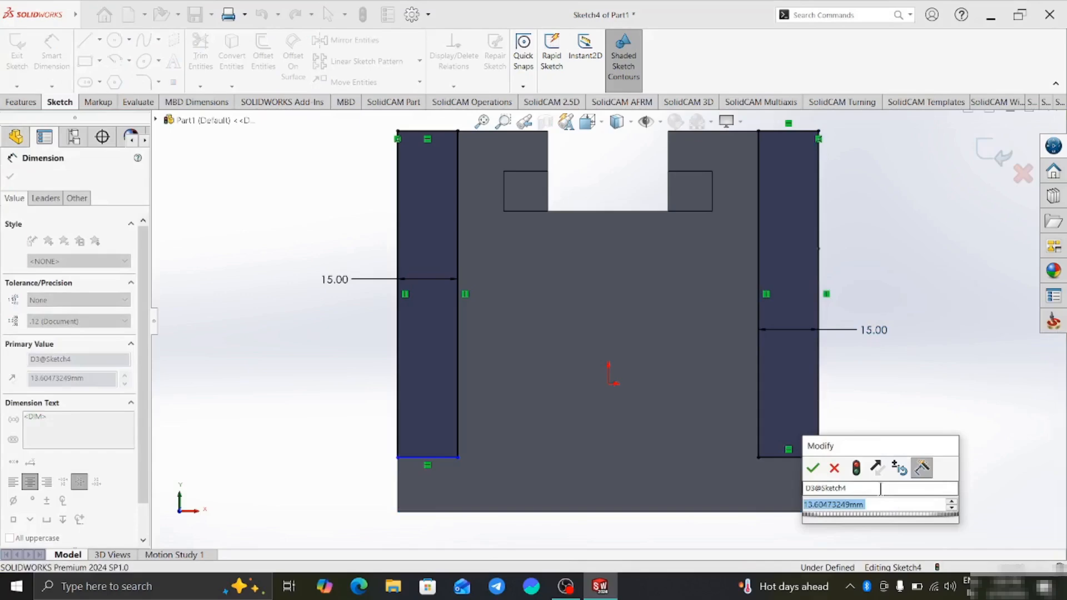
type("20")
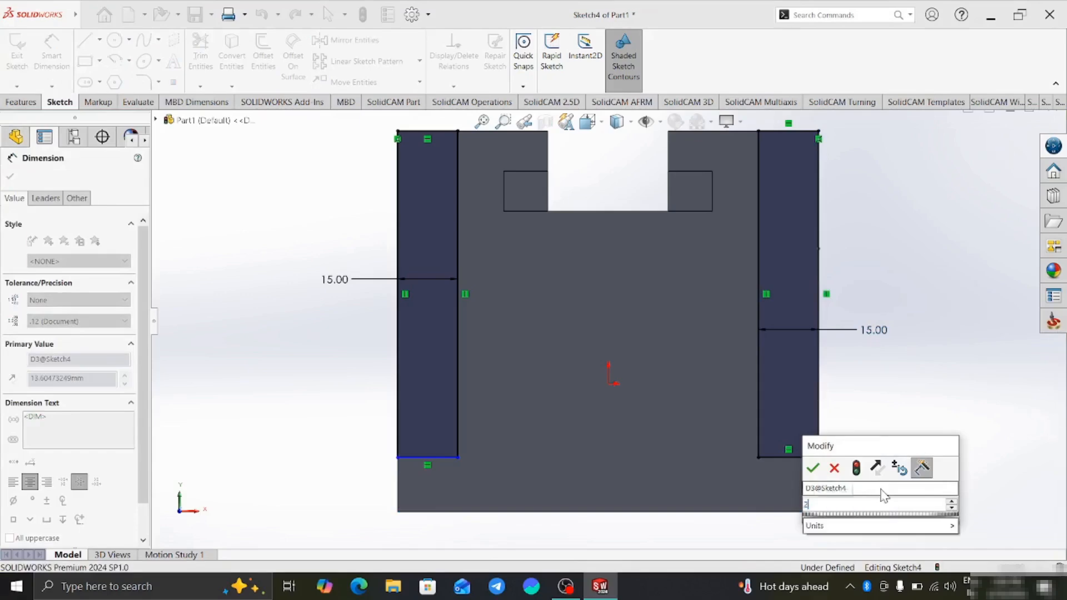
key("Return")
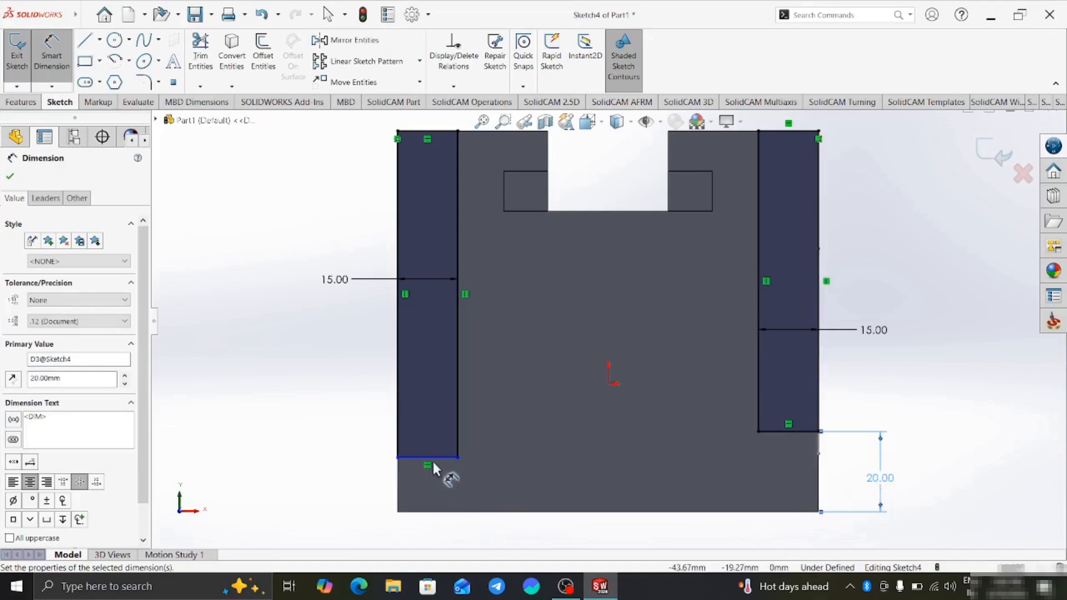
Set the distance from the left rectangle's lower side to the block's bottom edge to 20 mm and finish dimensioning.
left_click(432, 457)
left_click(444, 513)
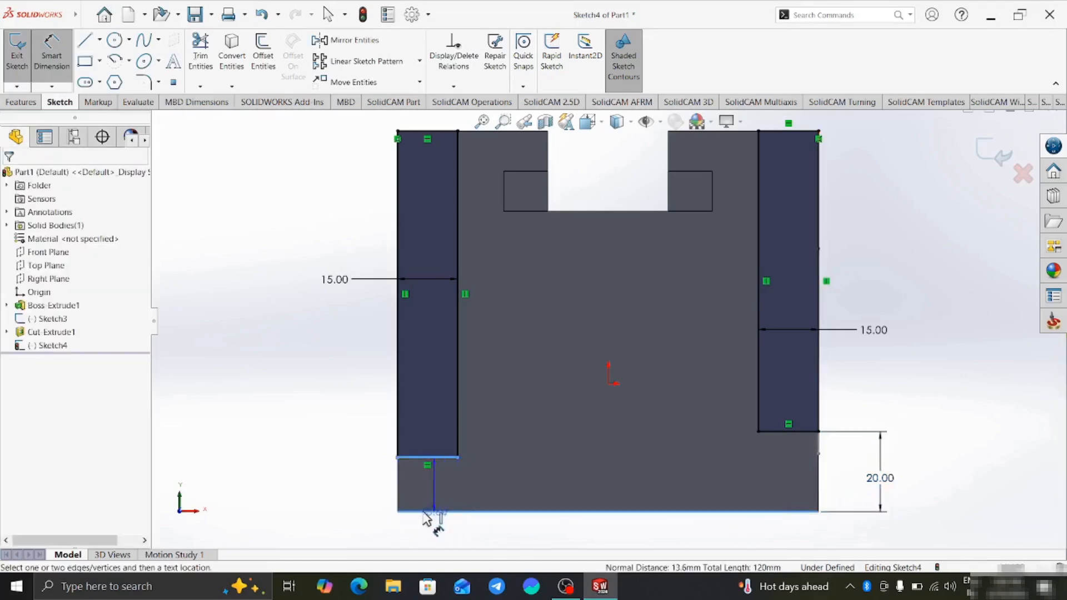
left_click(321, 492)
type("20")
key("Return")
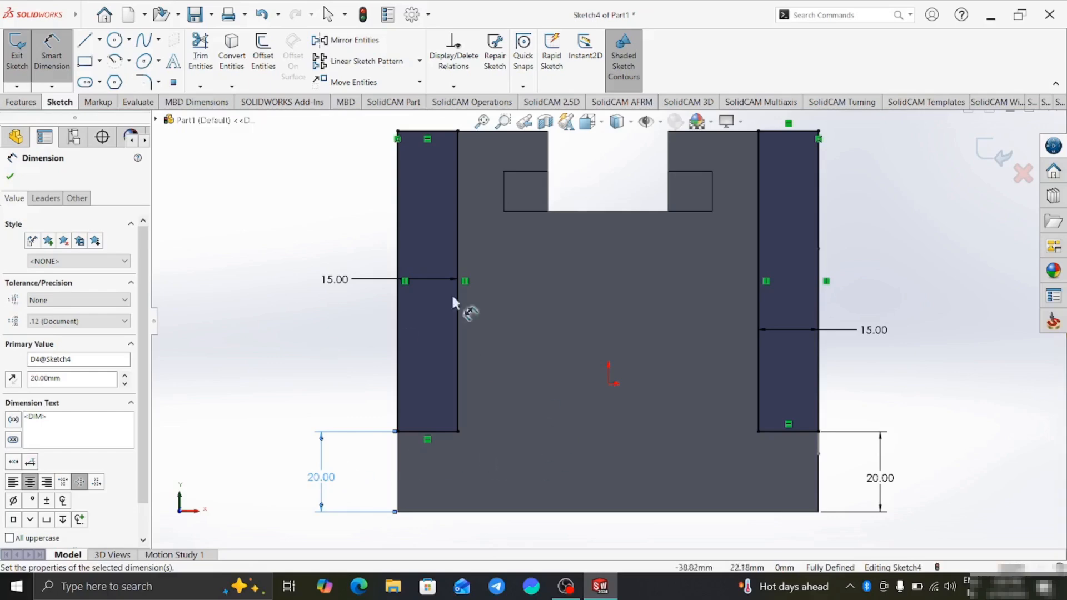
left_click(11, 177)
Cut both side rectangles away through the block with an extruded cut set to Through All.
left_click(20, 103)
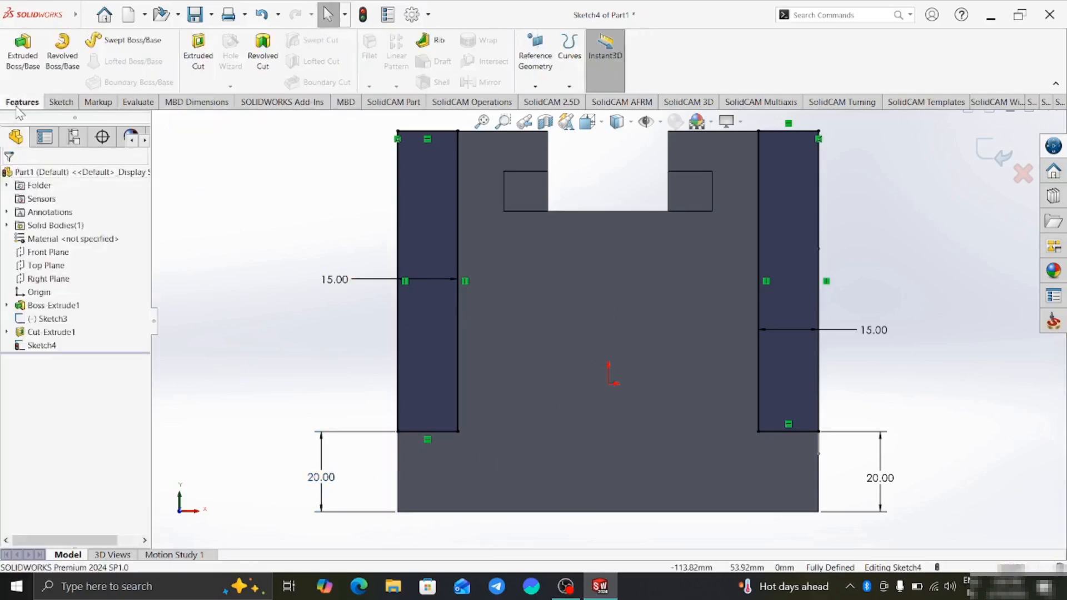
left_click(198, 56)
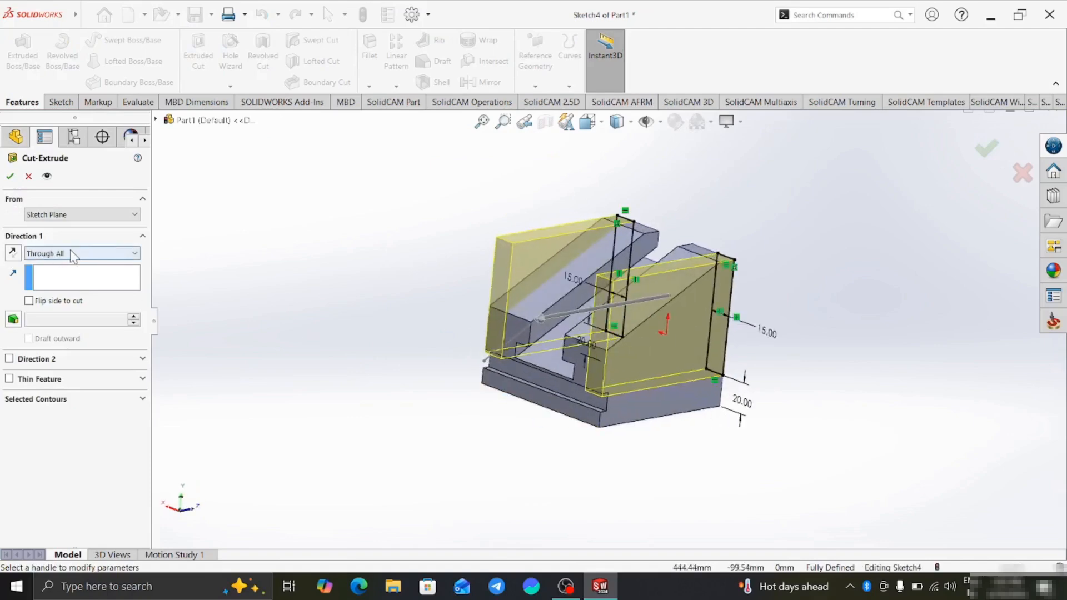
left_click(9, 176)
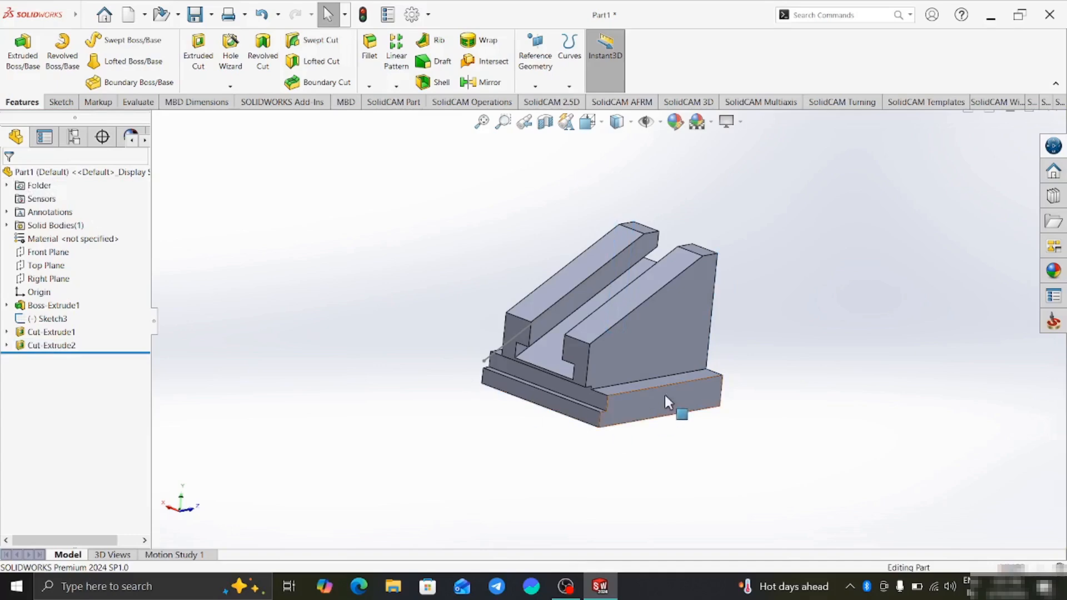
Hide Sketch3, the sloping line that guided the T-slot cut.
middle_click_drag(667, 398, 608, 356)
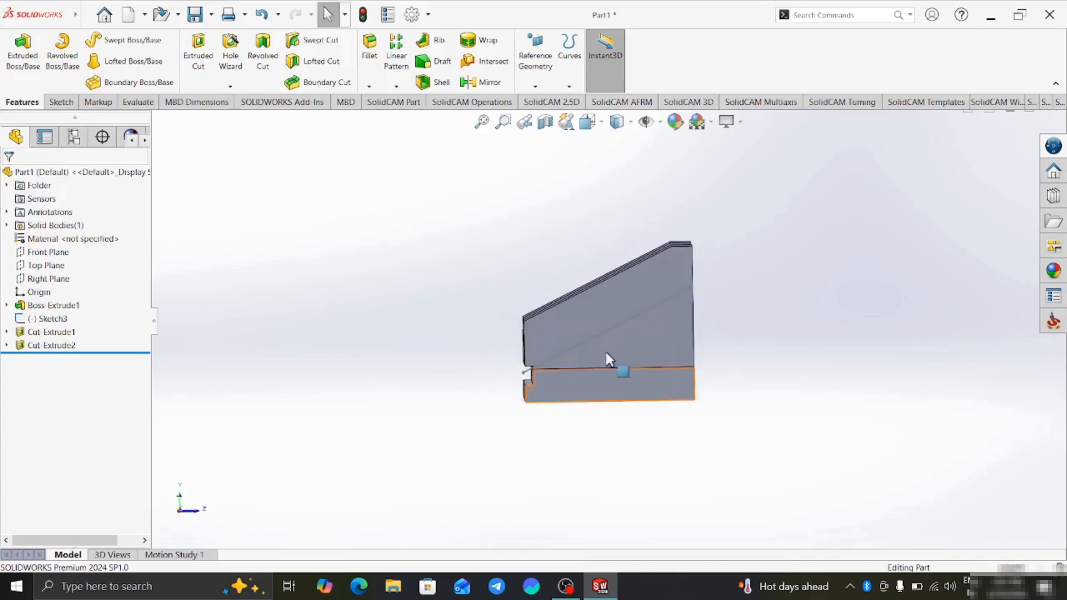
middle_click_drag(608, 359, 656, 389)
scroll(656, 389, "up", 3)
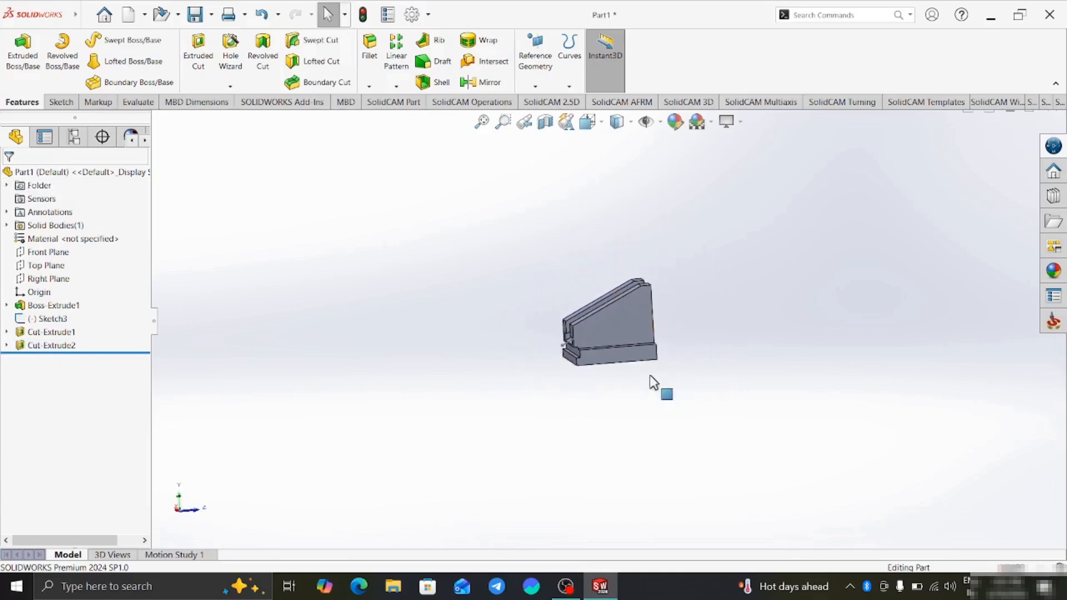
middle_click_drag(660, 318, 626, 294)
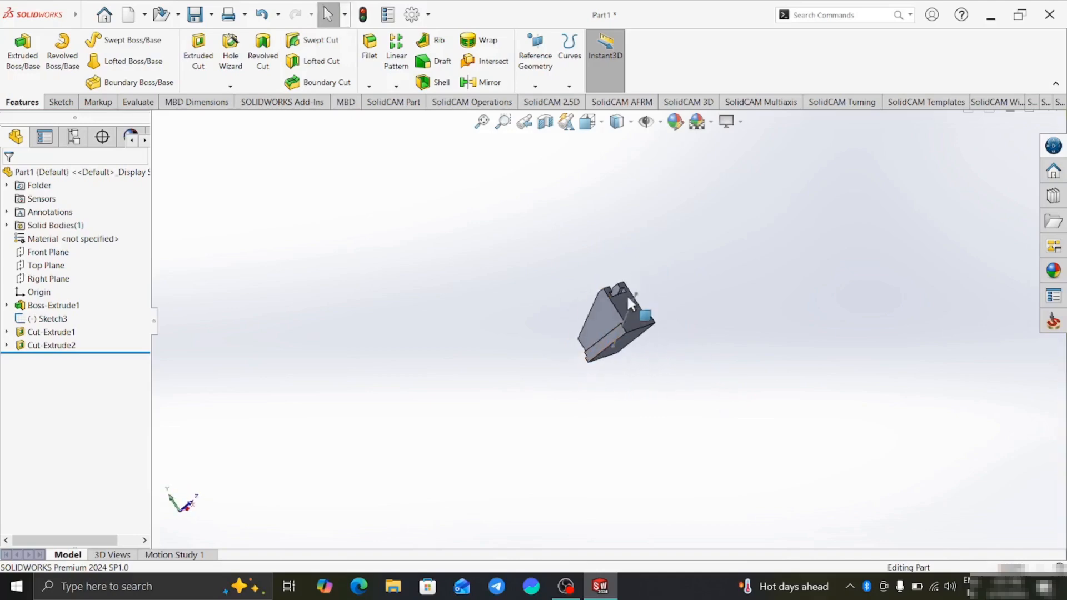
scroll(629, 300, "down", 3)
scroll(631, 311, "down", 2)
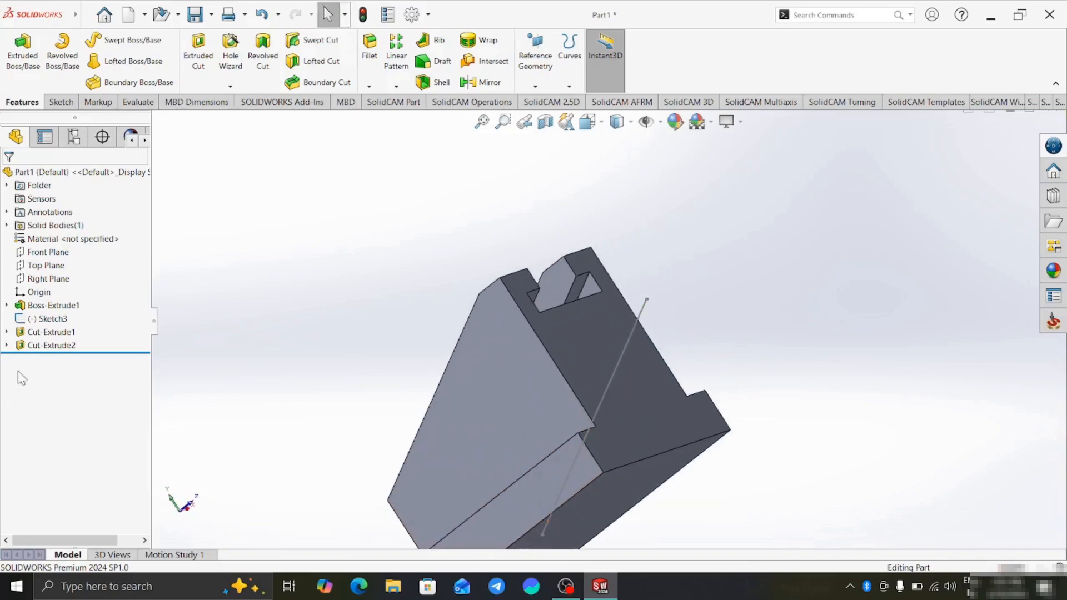
right_click(46, 319)
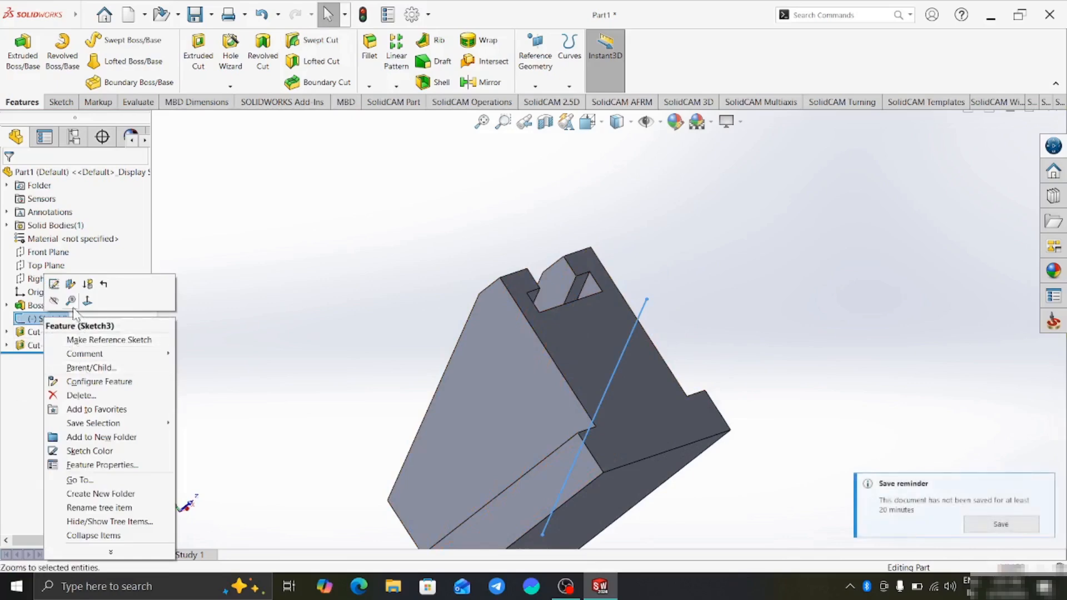
left_click(55, 301)
Start a sketch on the right rail's sloping top face and draw a slanted centerpoint straight slot about 42 mm long and 5.5 mm wide on the left rail.
middle_click_drag(536, 376, 645, 411)
middle_click_drag(523, 379, 501, 364)
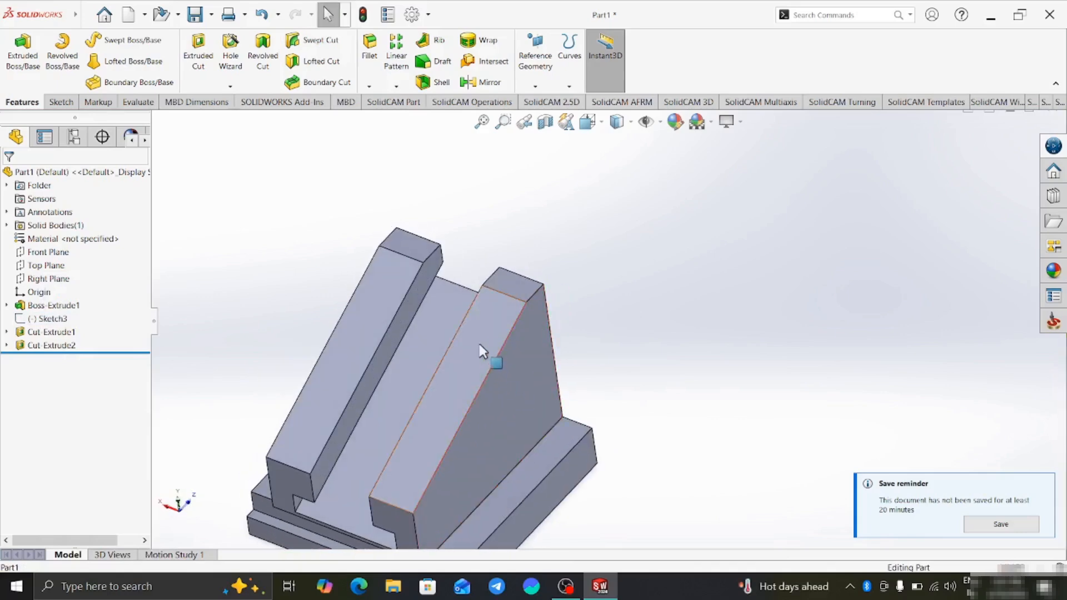
right_click(358, 386)
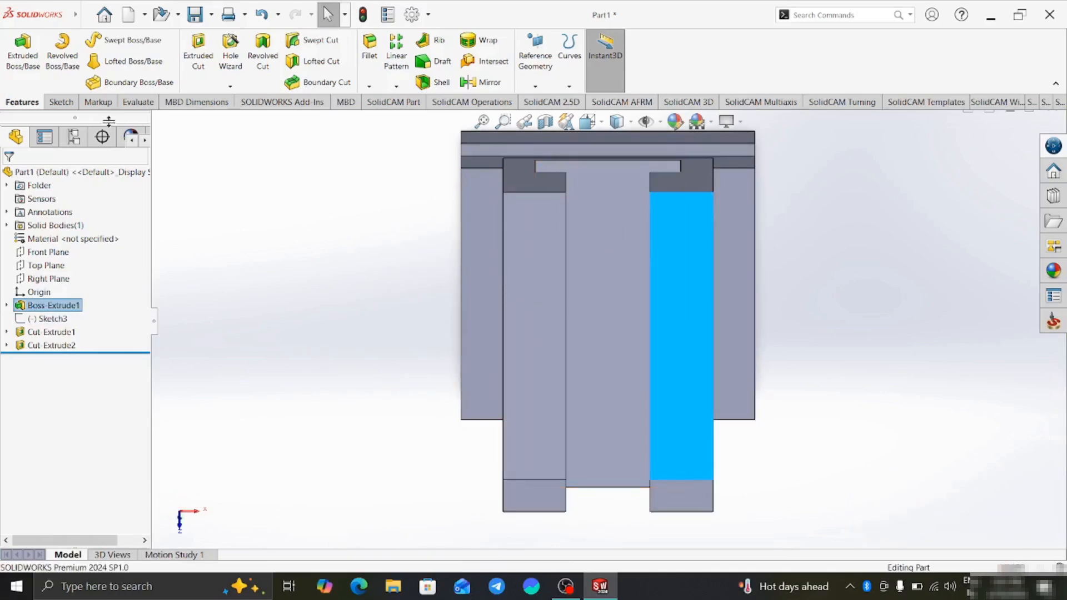
left_click(63, 103)
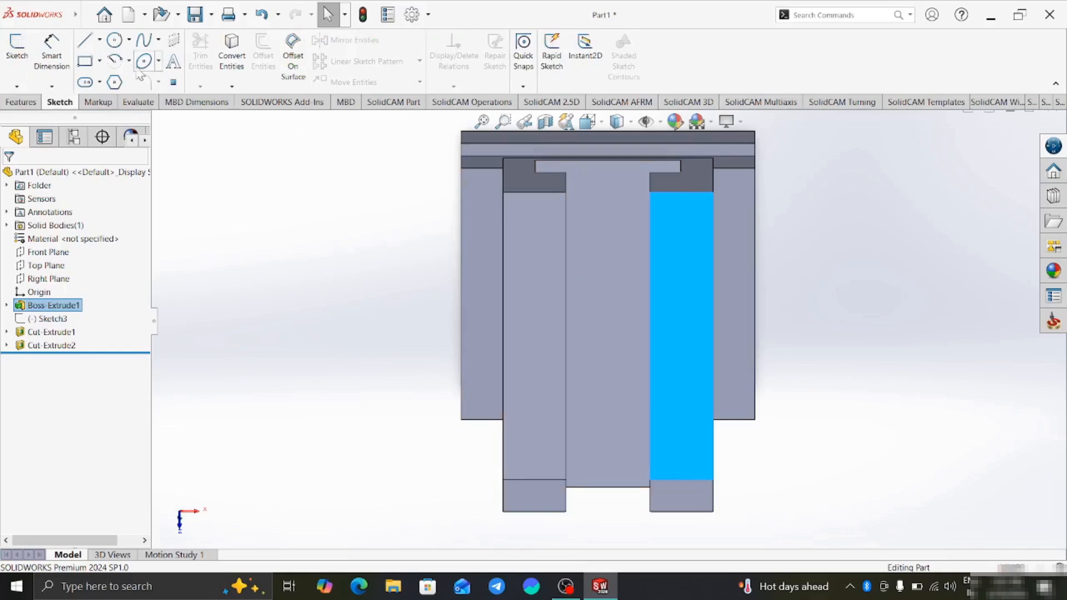
left_click(100, 83)
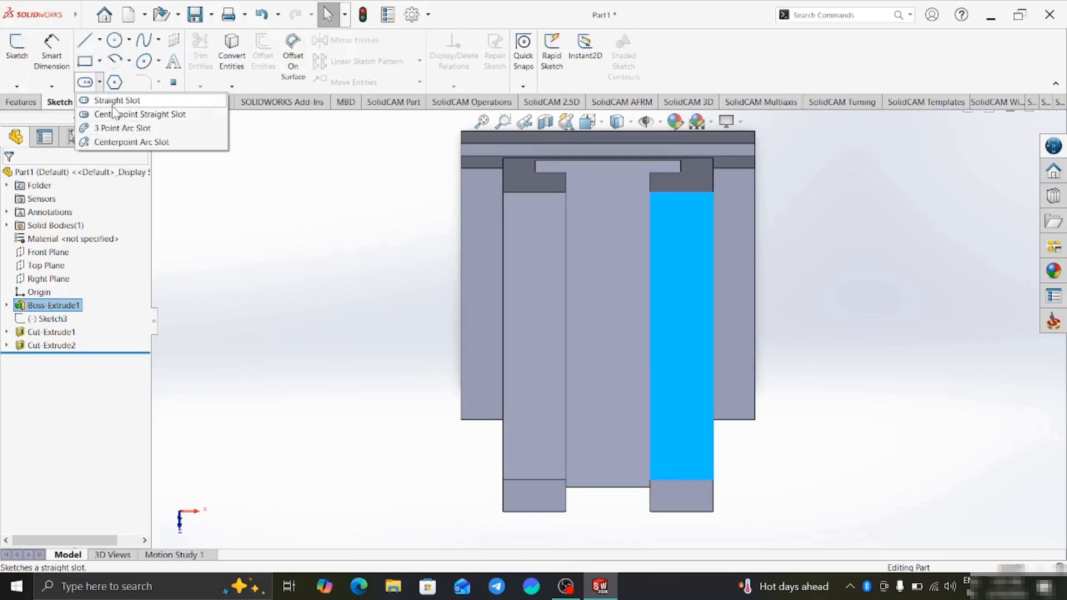
left_click(119, 115)
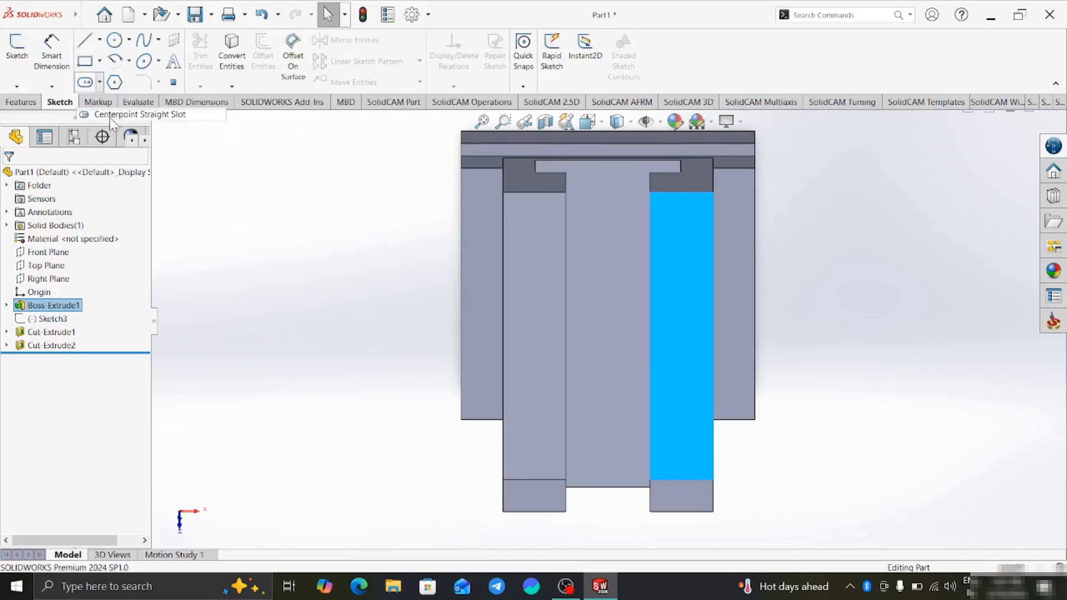
left_click(532, 331)
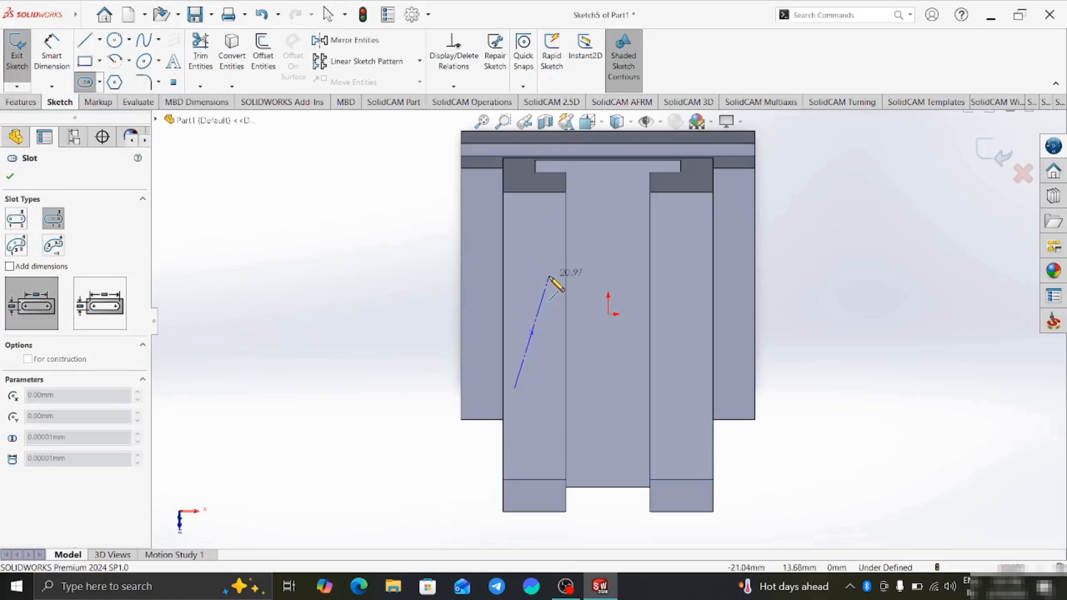
left_click(550, 277)
left_click(555, 281)
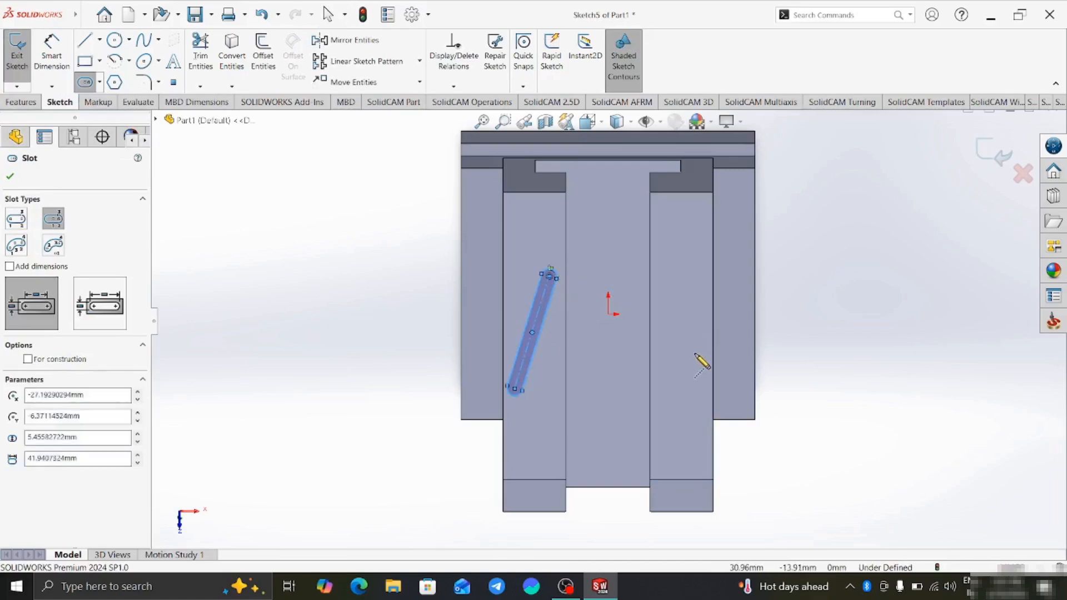
Draw a second centerpoint slot about 41.6 mm long and 6.7 mm wide on the right rail, slanting the opposite way at the same height.
left_click(678, 305)
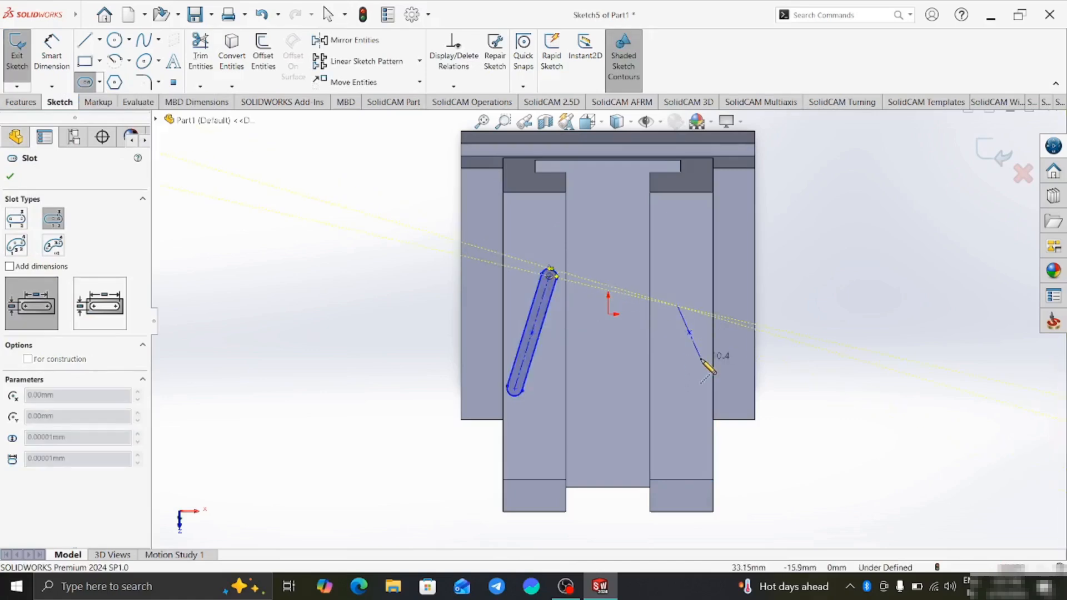
left_click(706, 389)
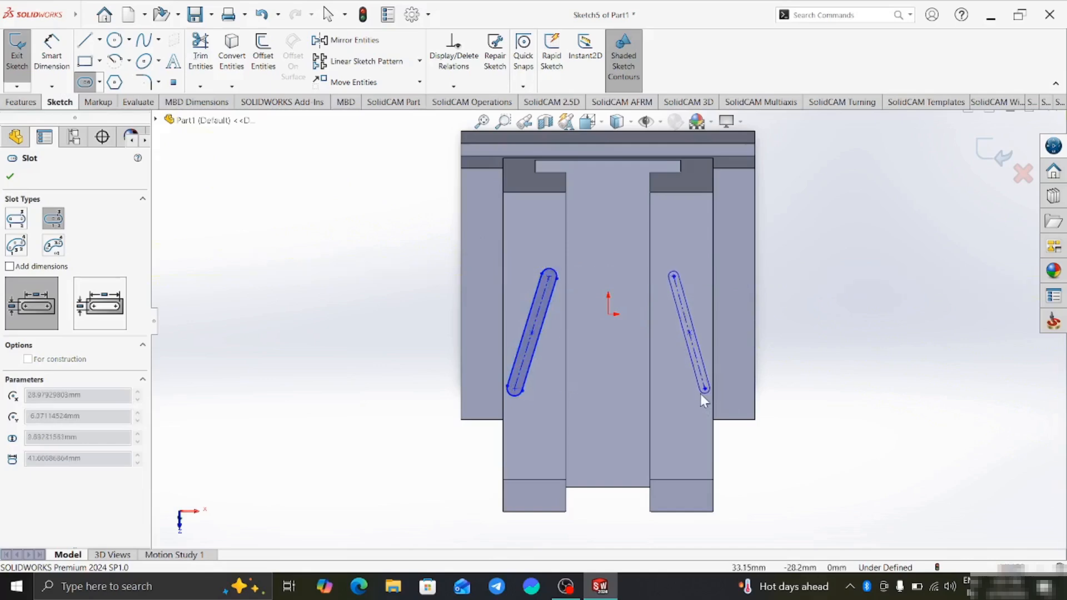
left_click(697, 394)
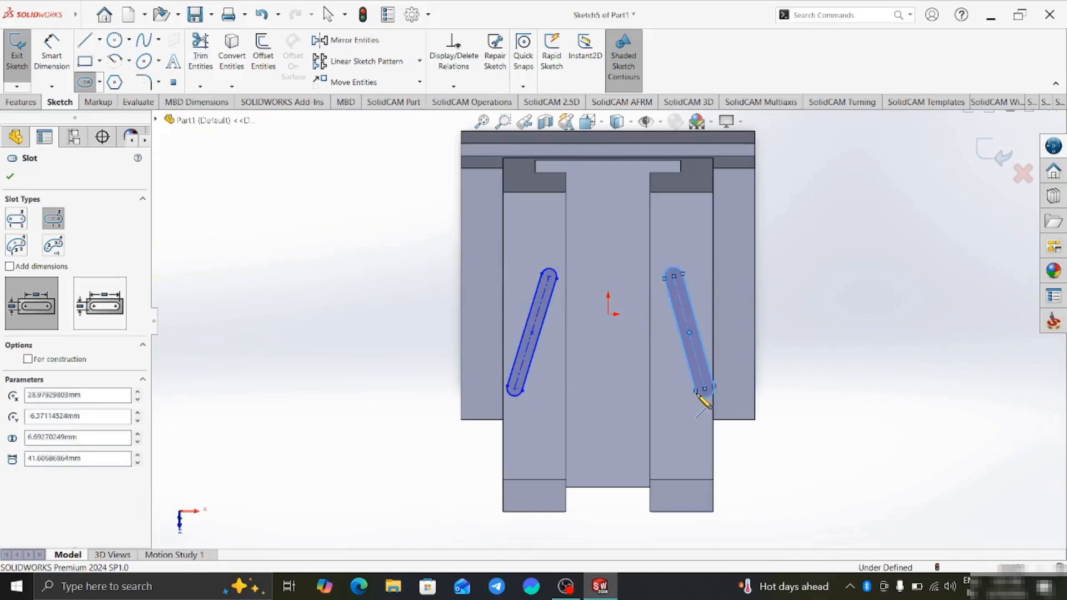
left_click(10, 176)
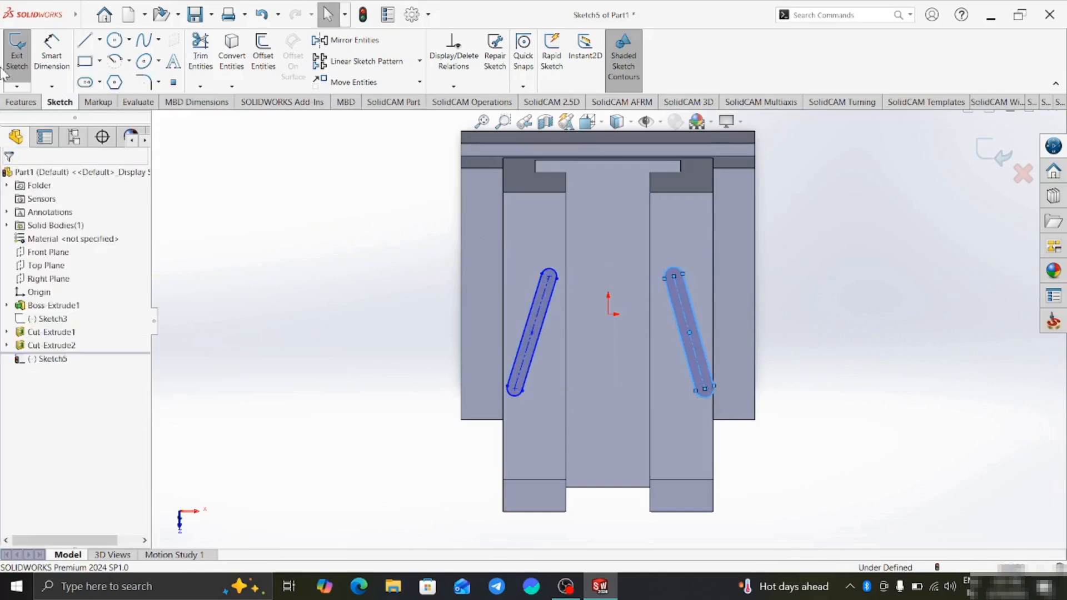
Dimension the left rail's slanted slot to a width of 3 mm.
left_click(51, 53)
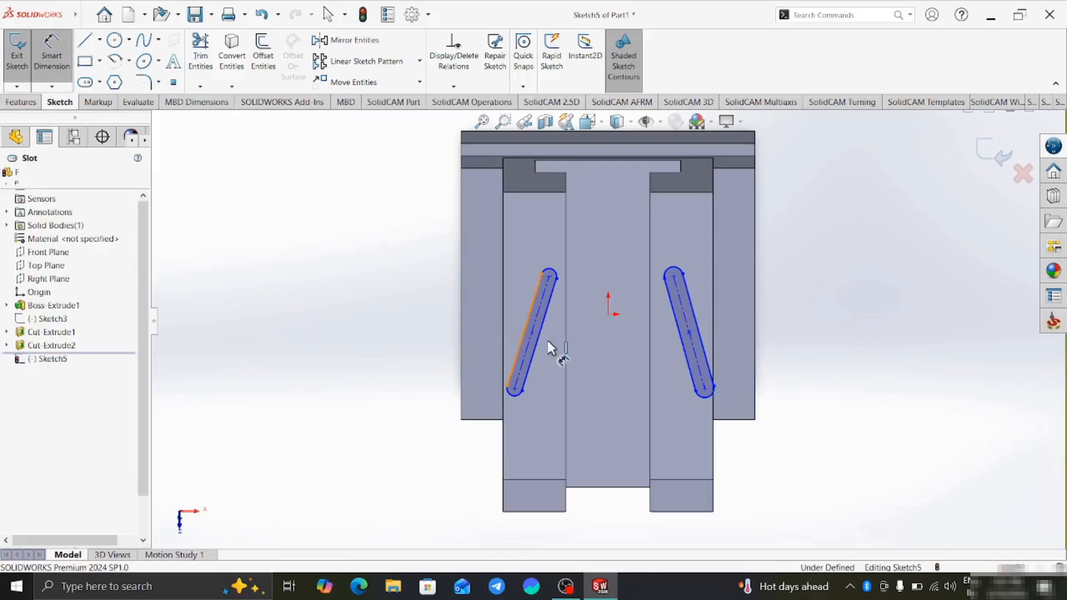
left_click(532, 334)
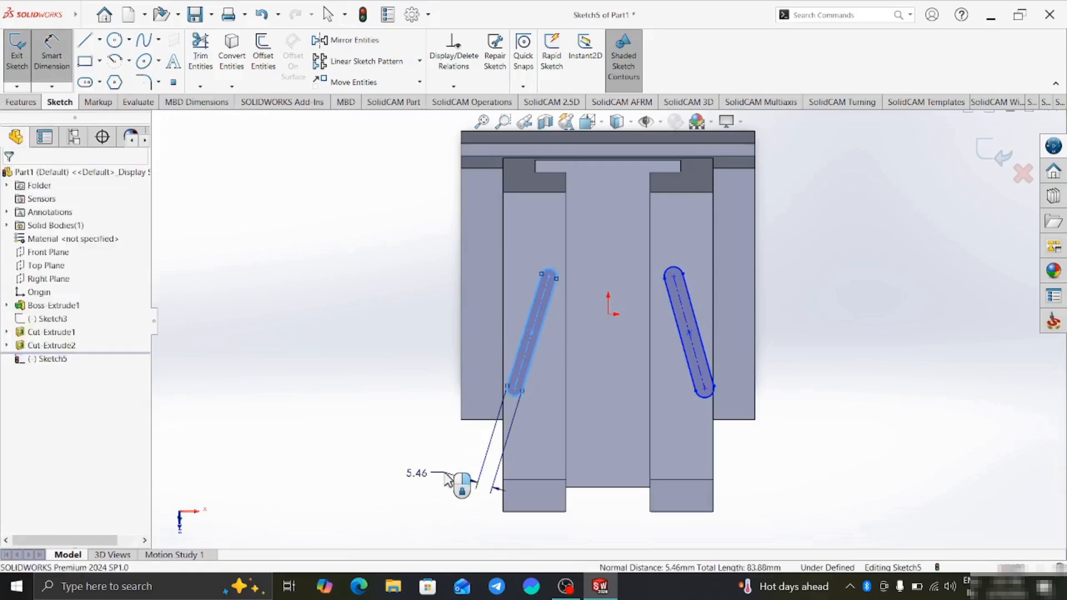
left_click(445, 477)
type("3")
key("Return")
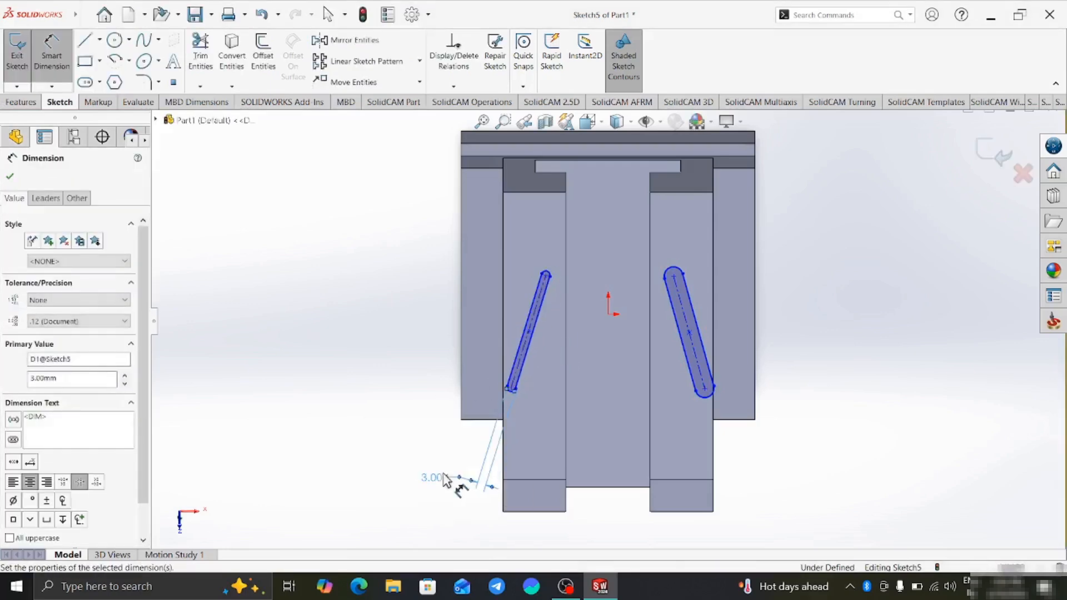
Dimension the right rail's slanted slot to a width of 3 mm.
left_click(685, 332)
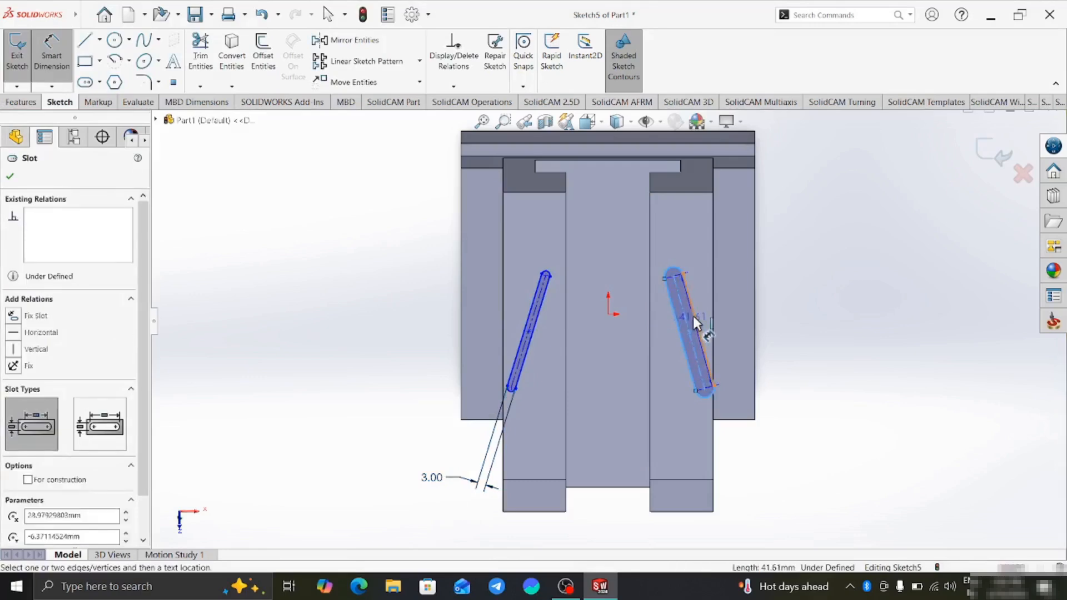
left_click(817, 377)
type("3")
key("Return")
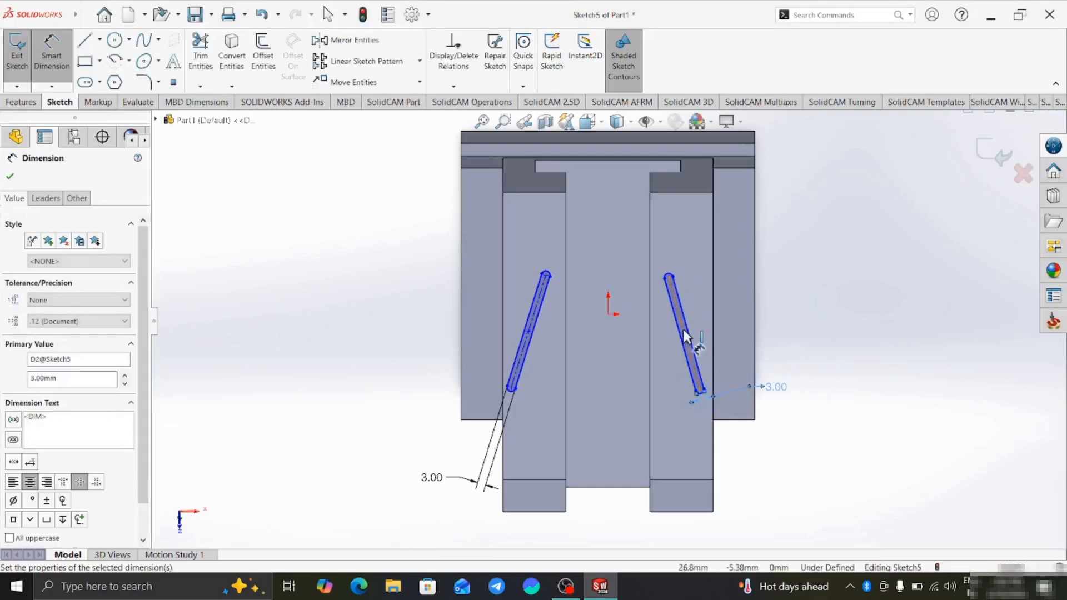
left_click(829, 299)
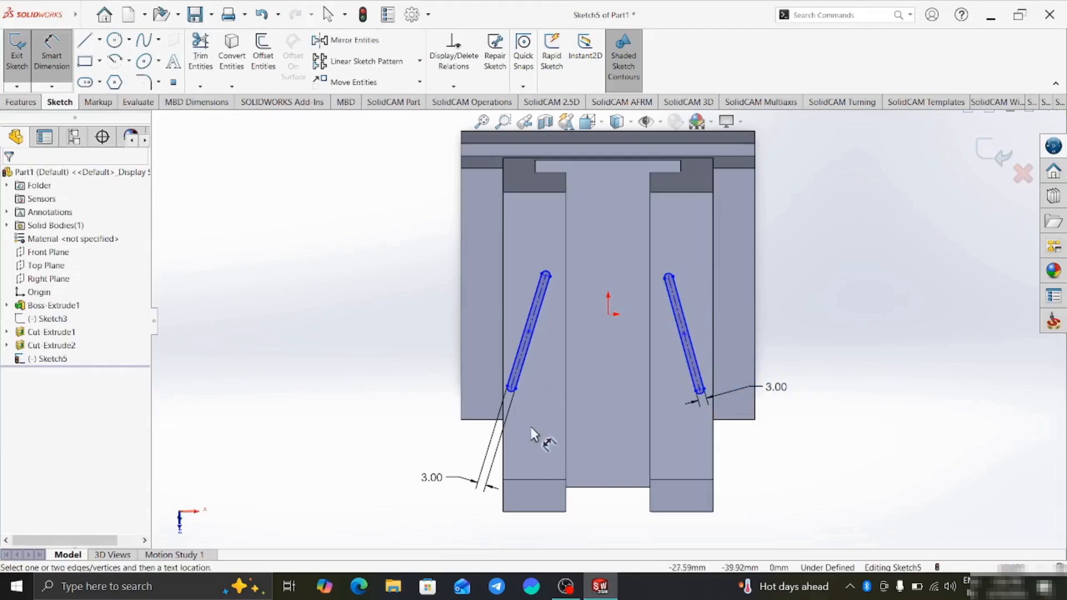
Dimension the left slot's center point to 25 mm horizontally from the origin.
left_click(529, 332)
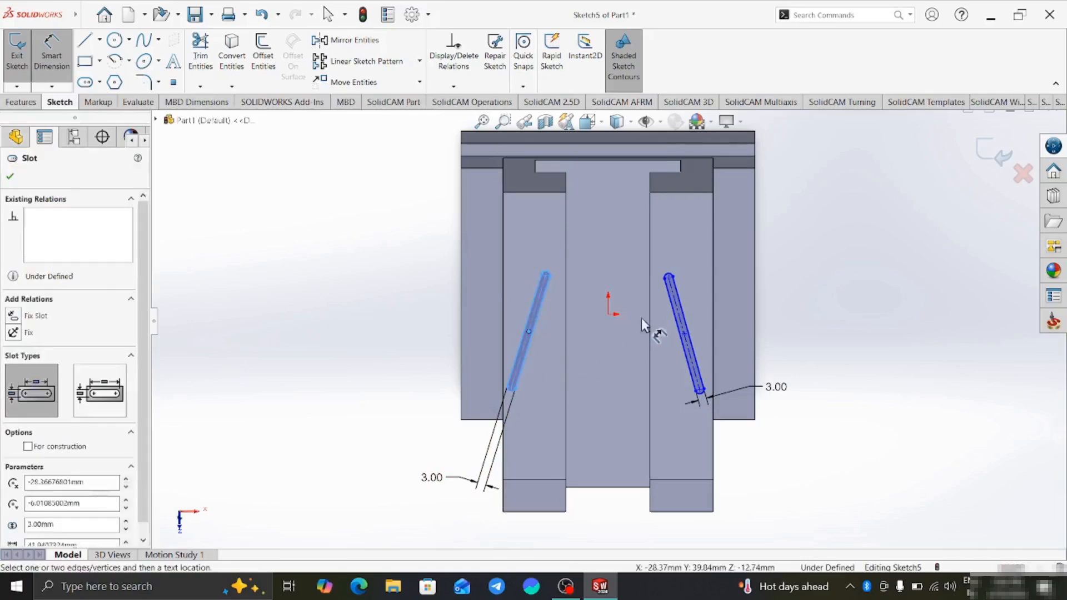
left_click(609, 315)
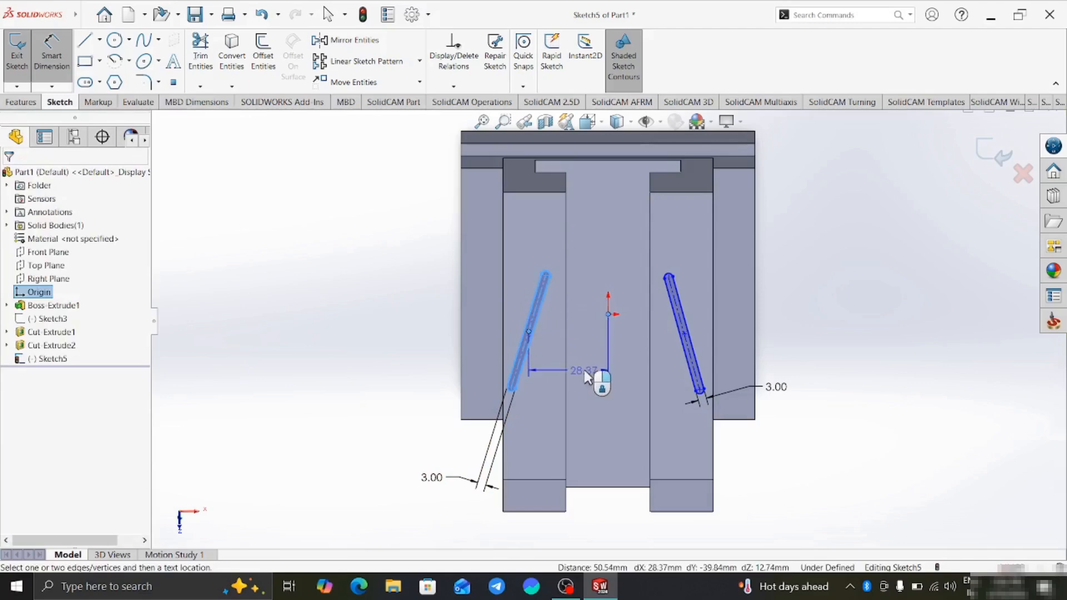
left_click(576, 379)
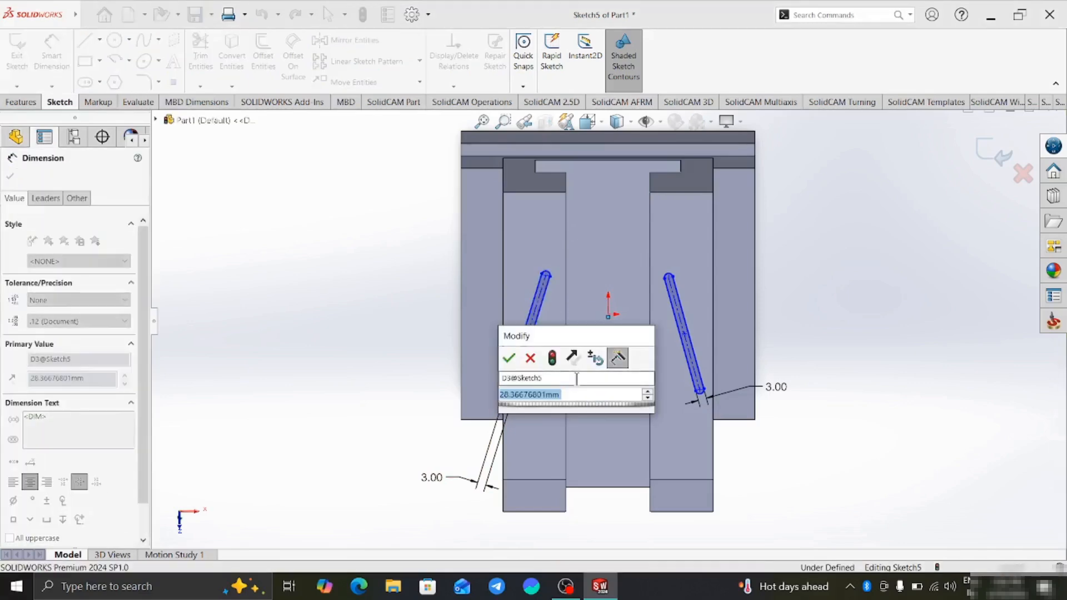
type("25")
key("Return")
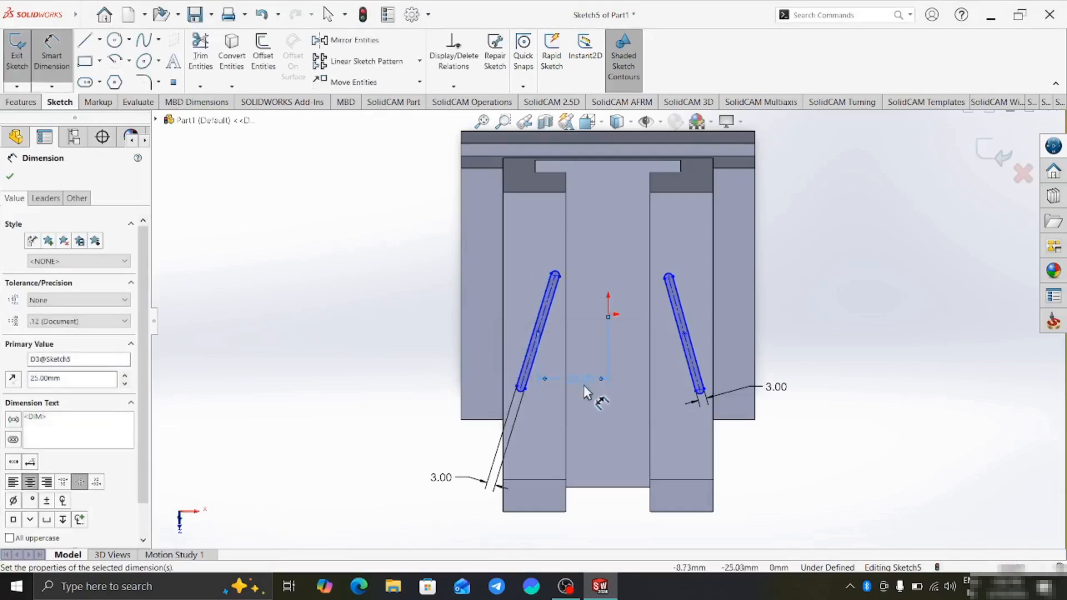
Dimension the right slot's center point to 25 mm horizontally from the origin.
left_click(685, 334)
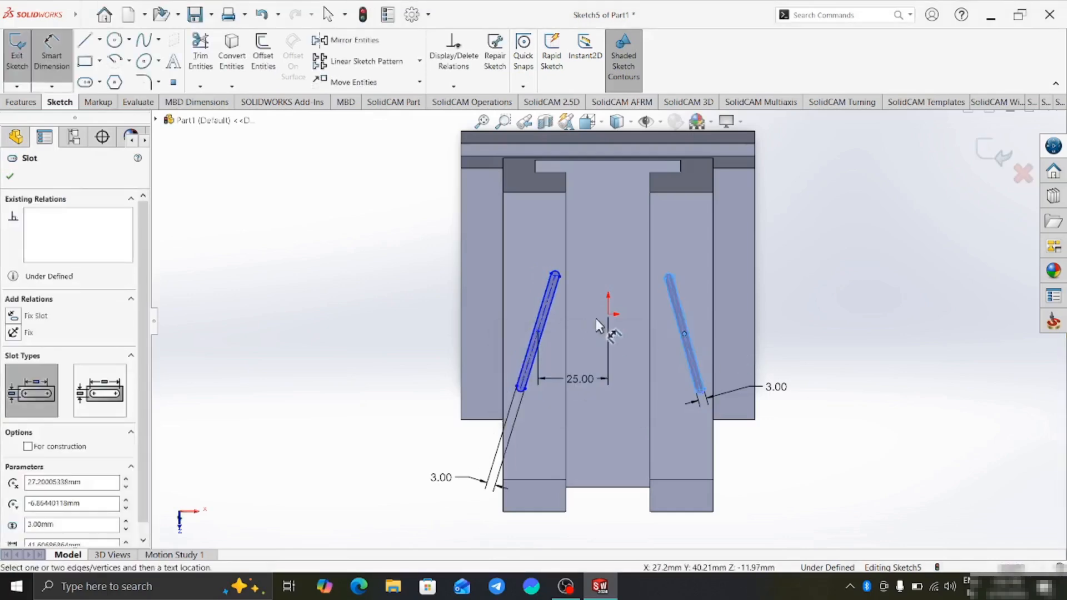
left_click(609, 315)
left_click(646, 382)
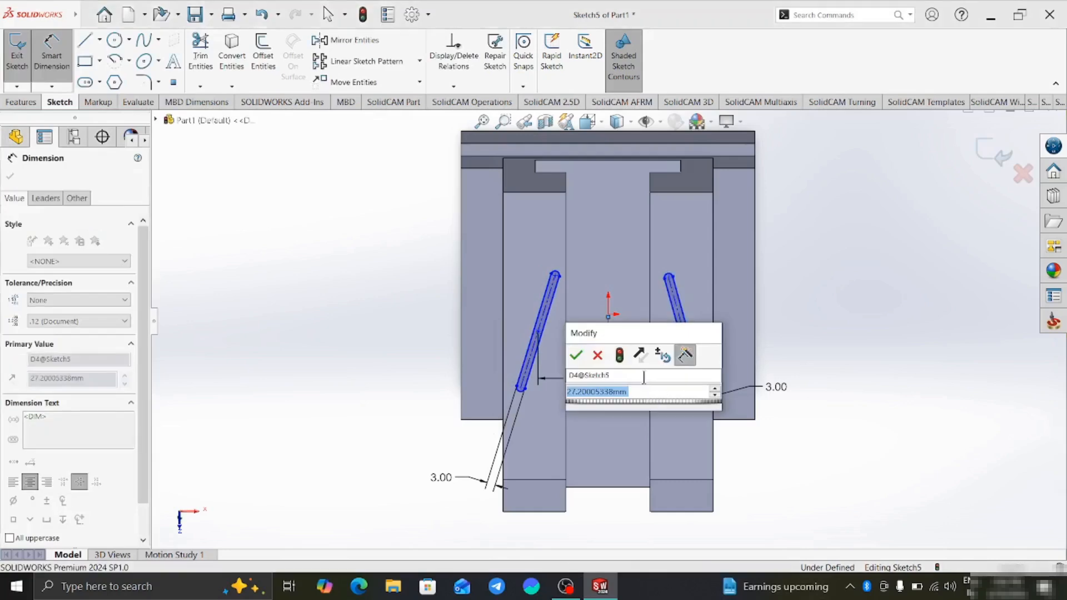
type("25")
key("Return")
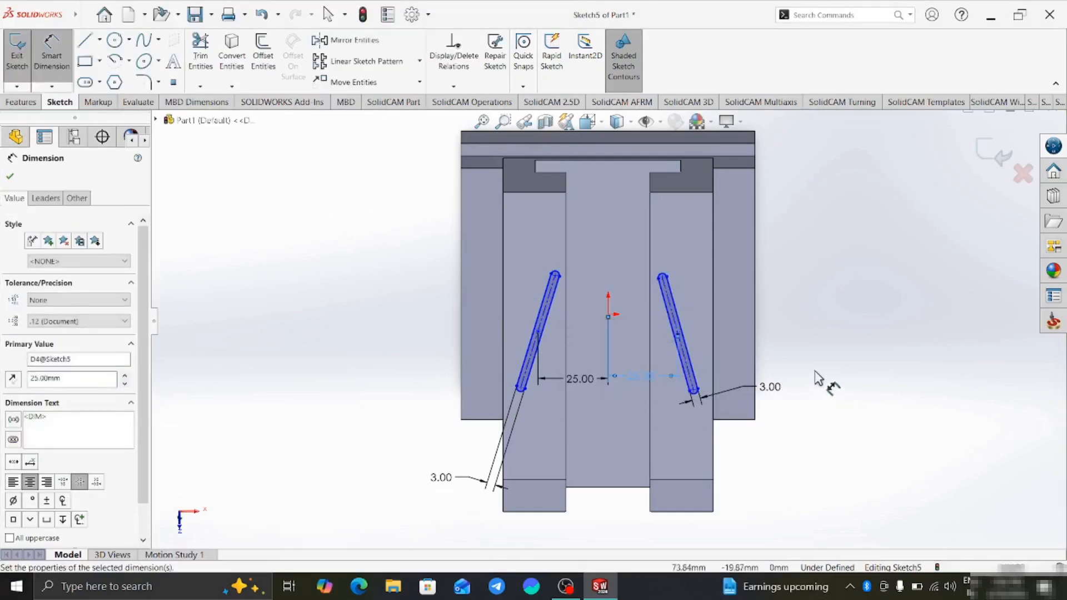
Dimension the angle between the left slot's side line and the block's left outer edge to 15 degrees.
left_click(539, 323)
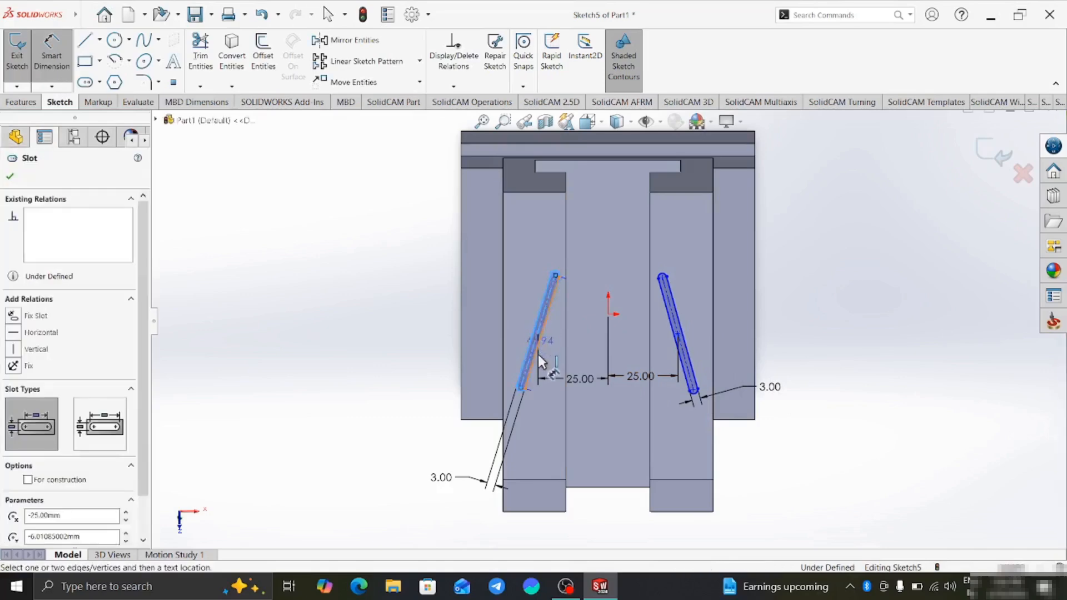
left_click(462, 327)
left_click(508, 272)
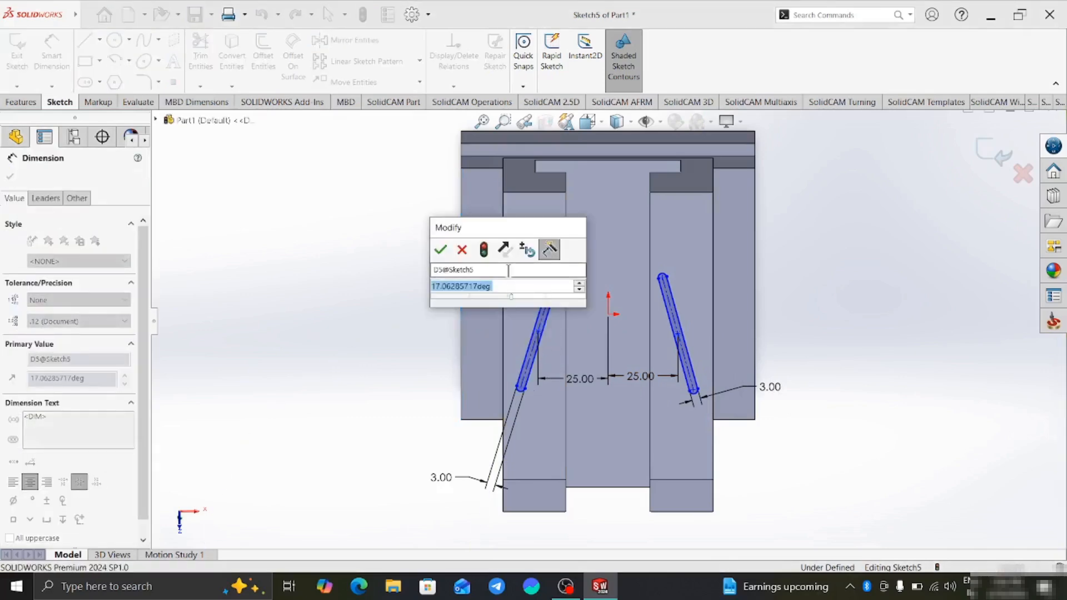
type("15")
key("Return")
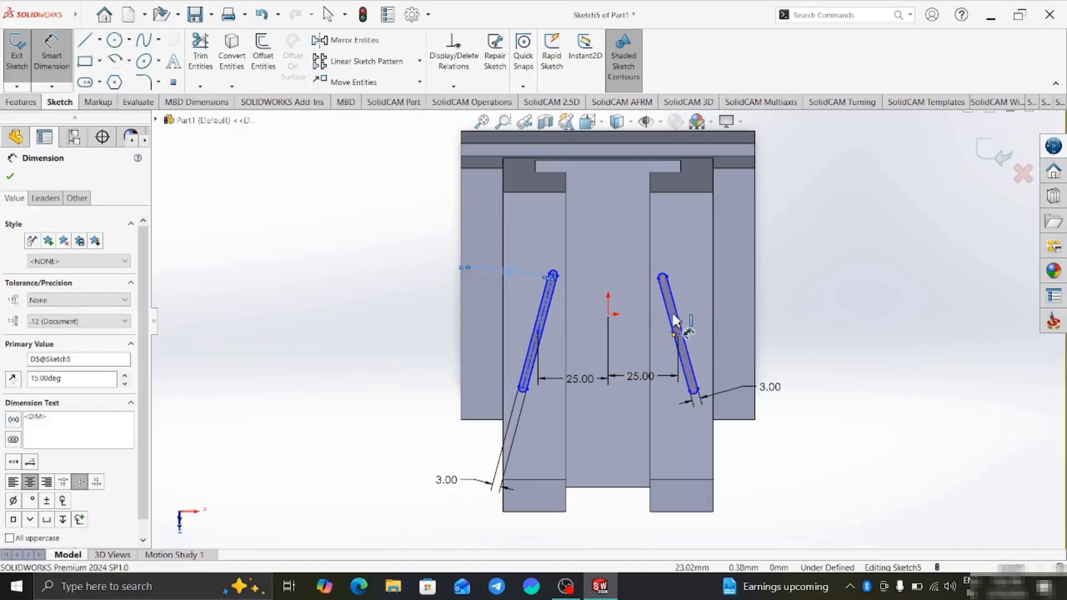
Dimension the angle between the right slot's side line and the block's right outer edge to 15 degrees.
left_click(674, 323)
left_click(758, 315)
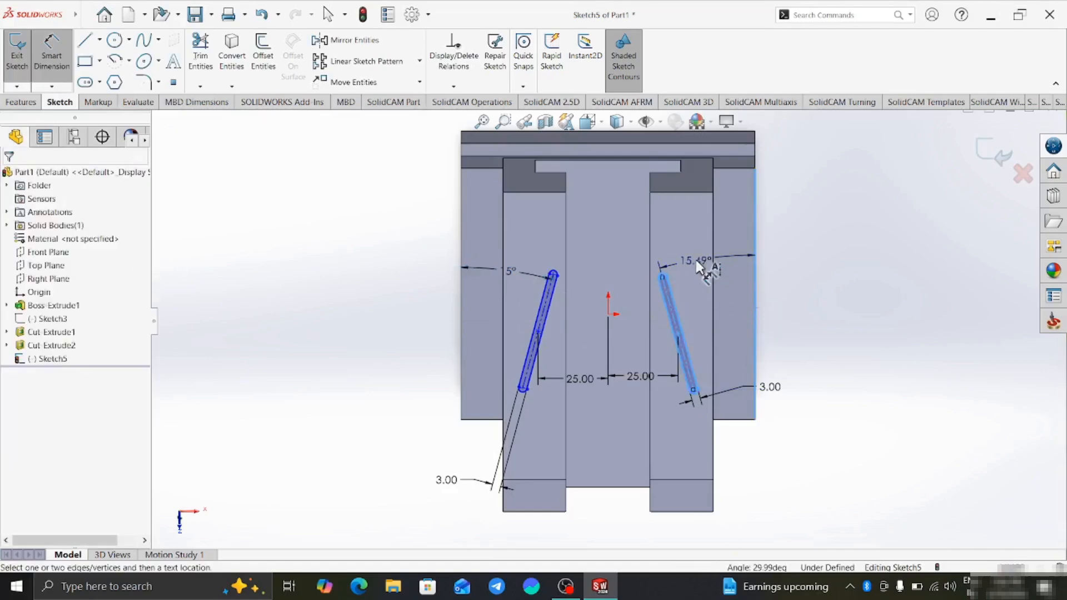
left_click(696, 261)
type("1.00deg")
key("Return")
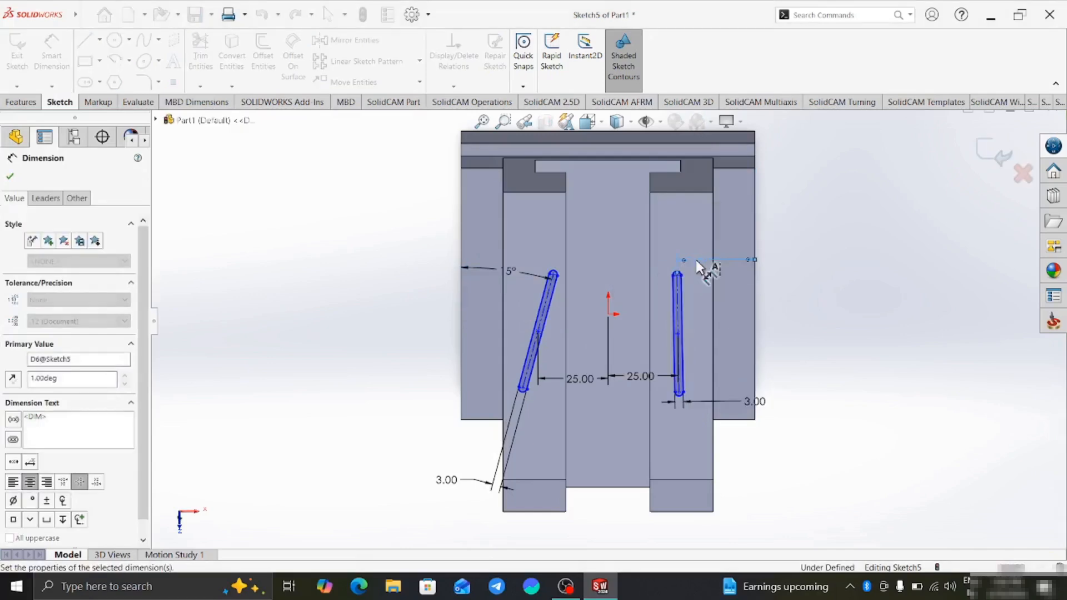
double_click(699, 269)
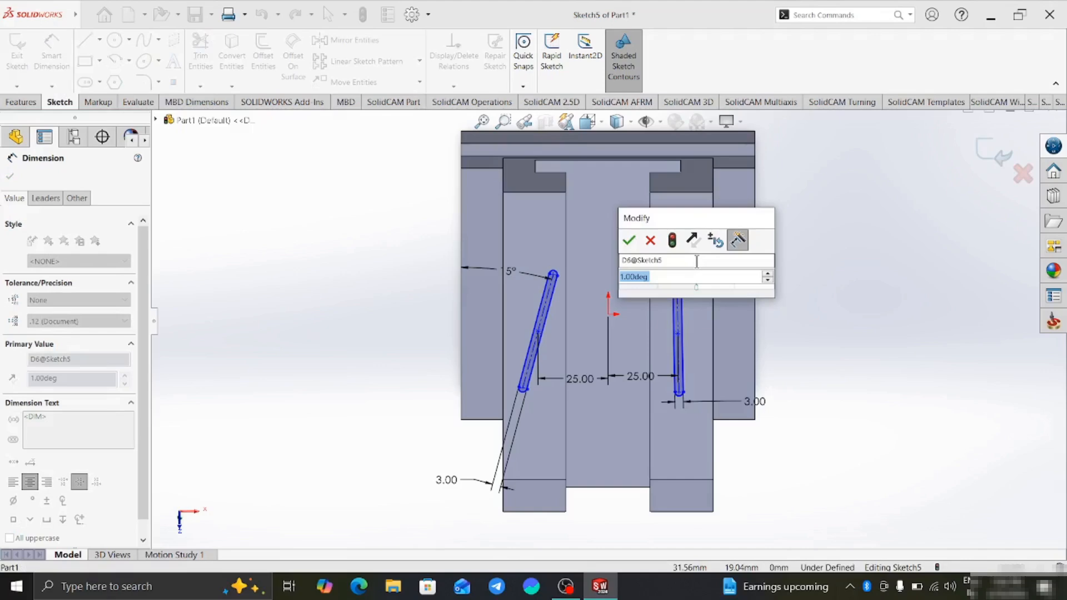
type("15")
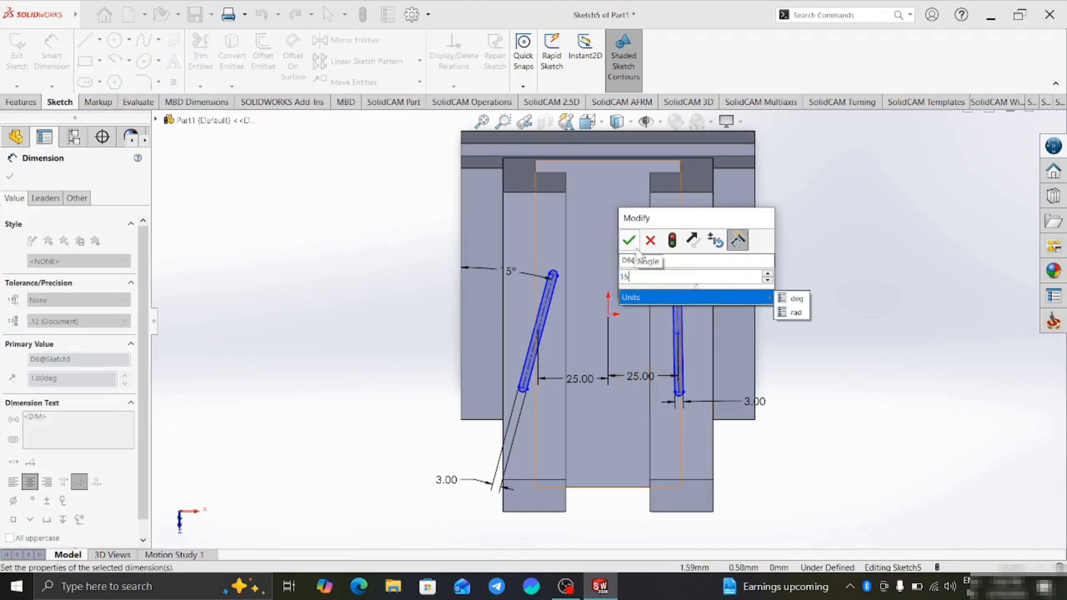
left_click(629, 241)
left_click(864, 292)
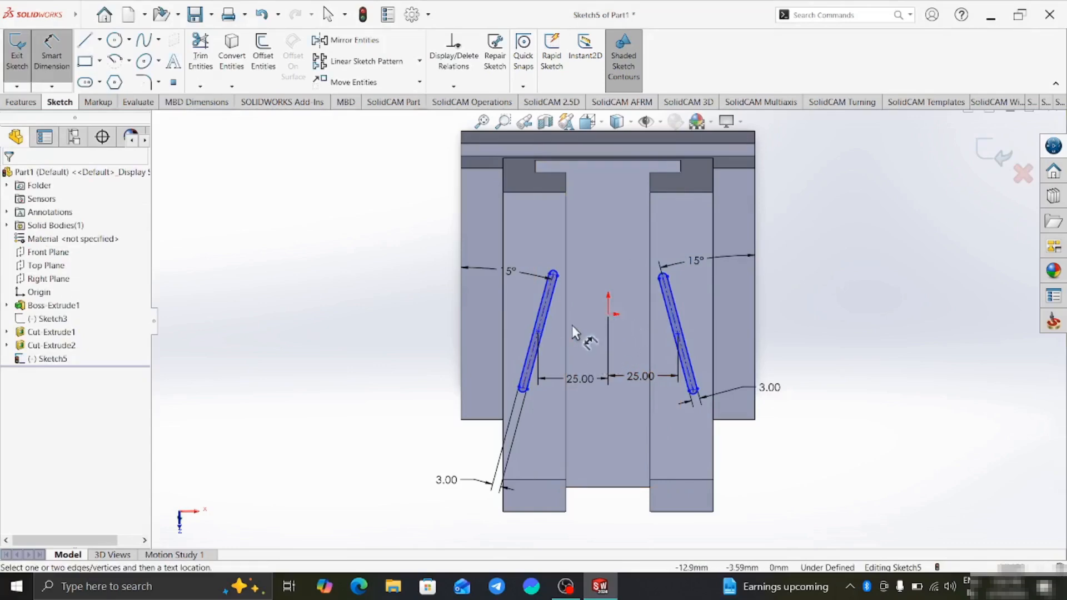
Dimension the left slot's center point to 2 mm vertically below the origin.
left_click(539, 332)
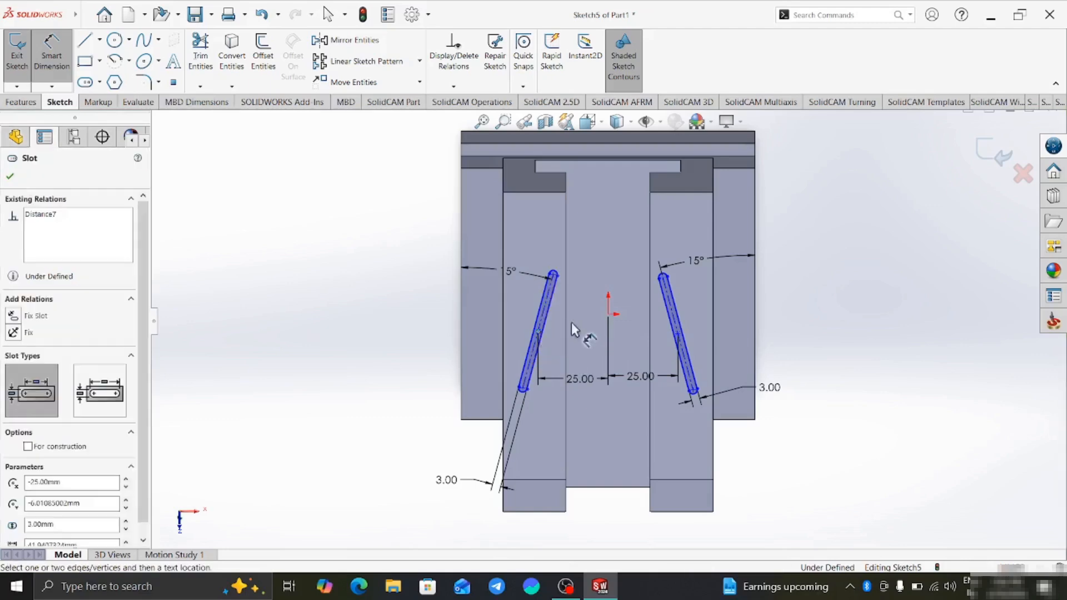
left_click(606, 313)
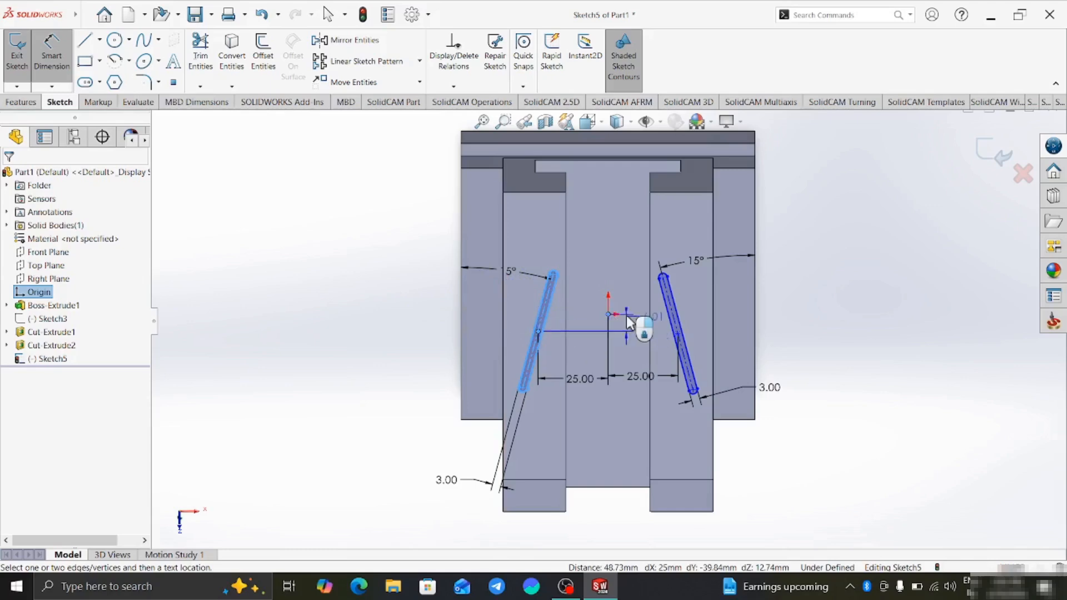
left_click(634, 328)
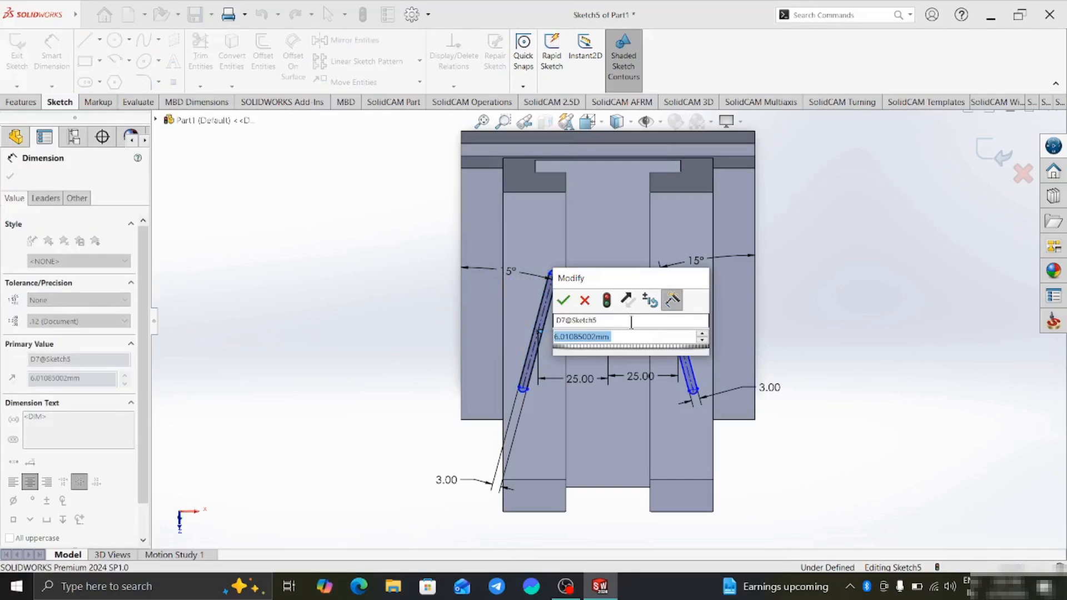
type("2")
key("Return")
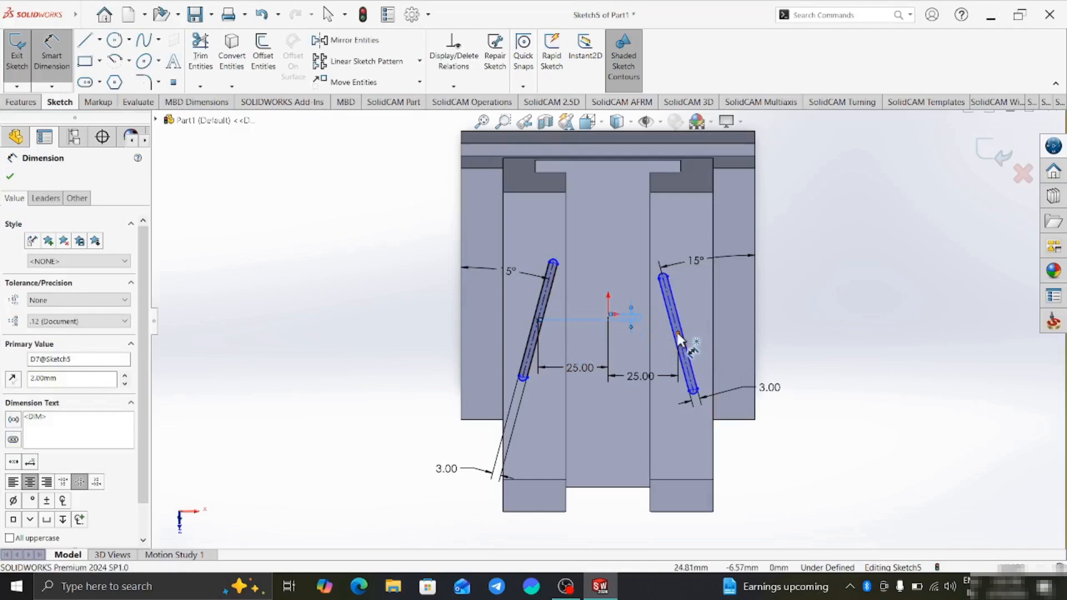
Dimension the right slot's center point to 2 mm vertically below the origin.
left_click(680, 333)
left_click(608, 314)
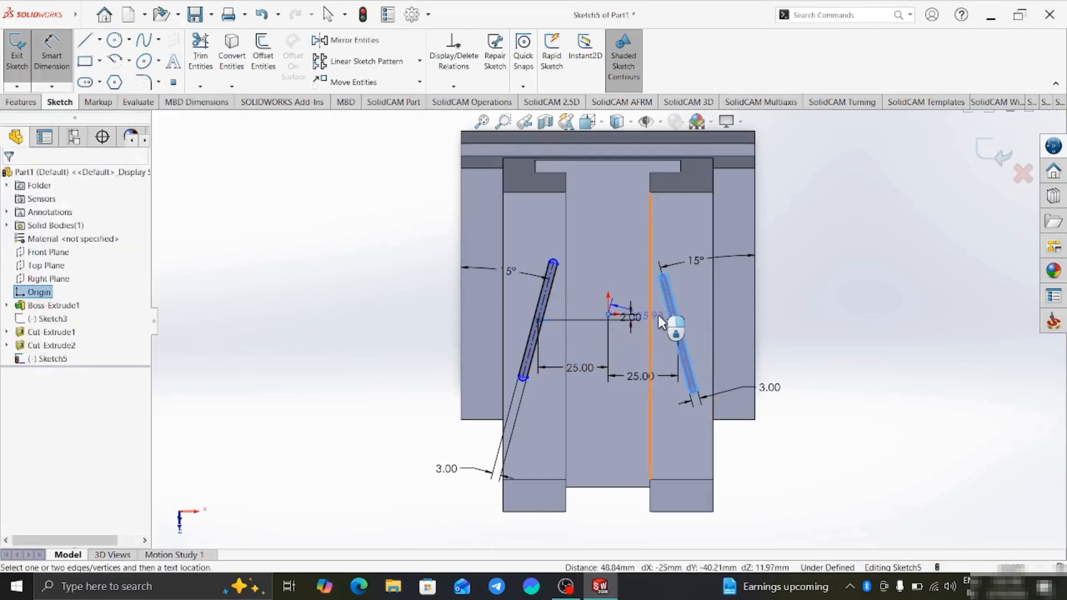
left_click(718, 323)
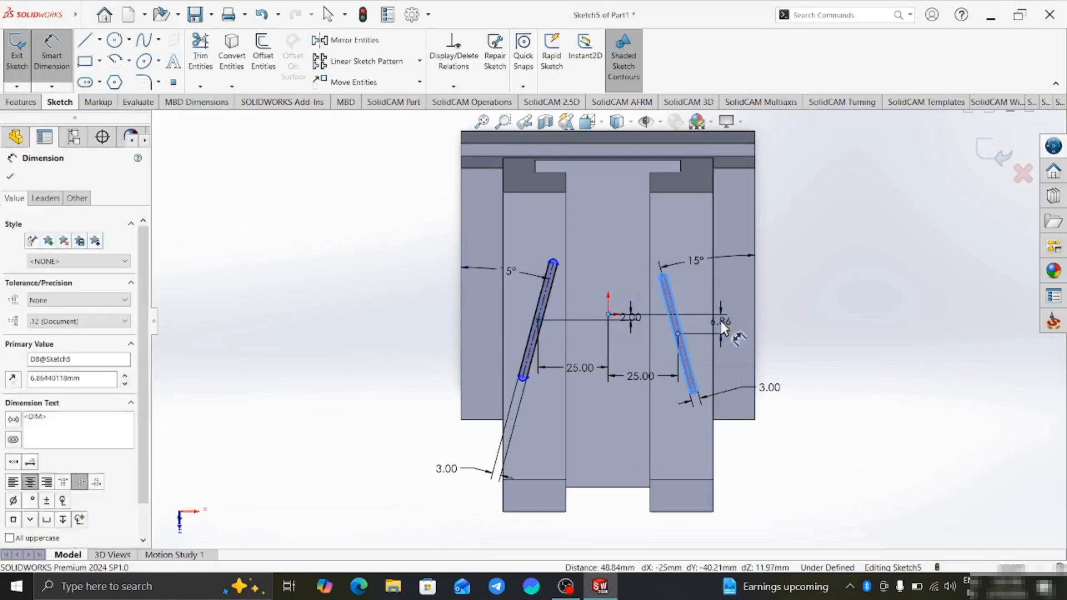
type("2")
key("Return")
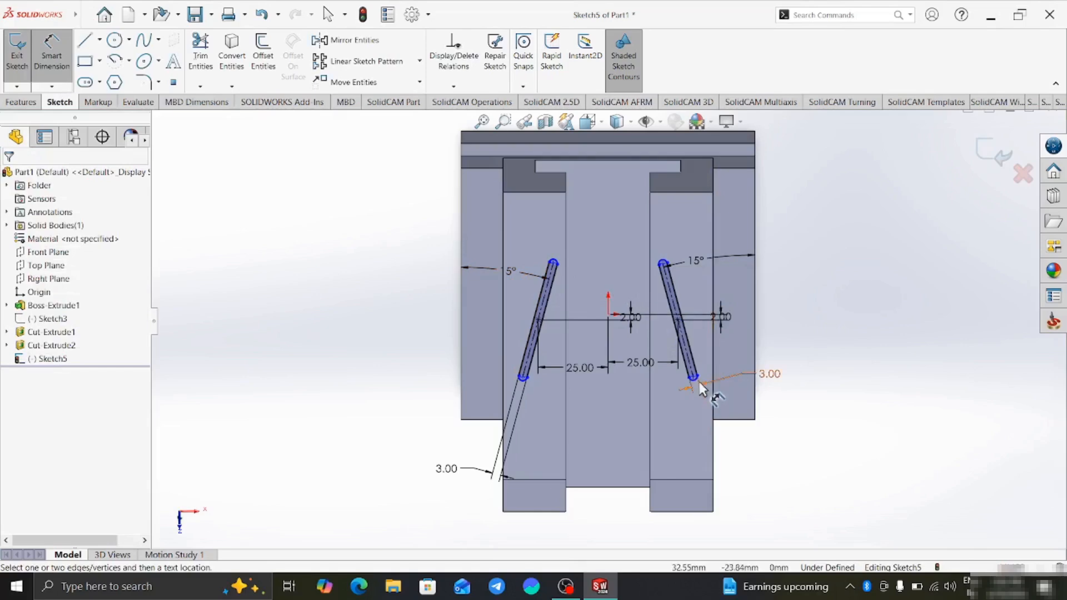
Dimension the left slot's vertical extent between its two rounded ends to 40 mm.
left_click(554, 265)
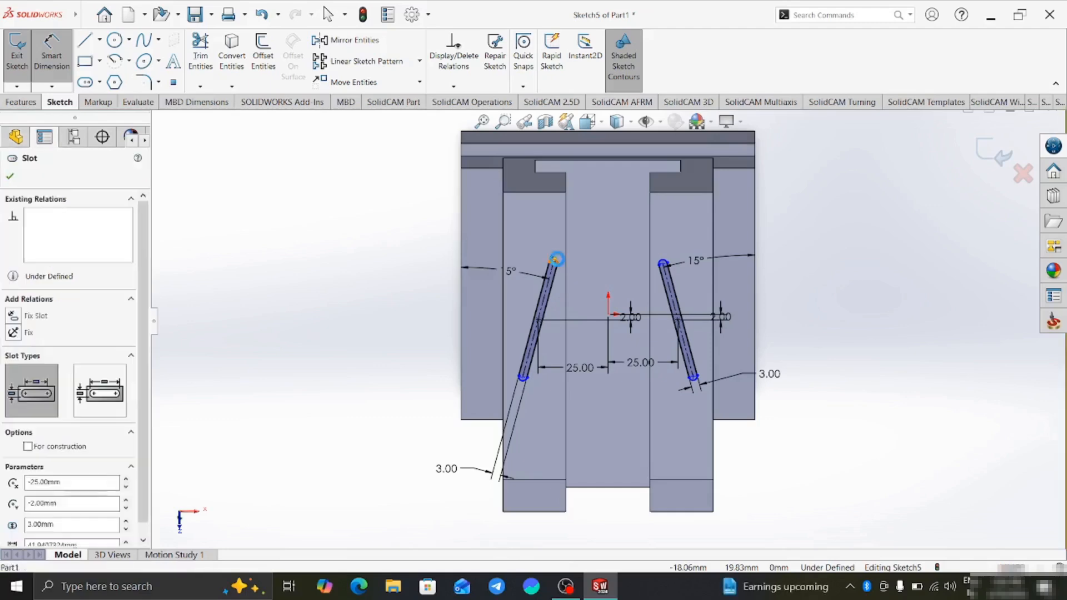
left_click(522, 382)
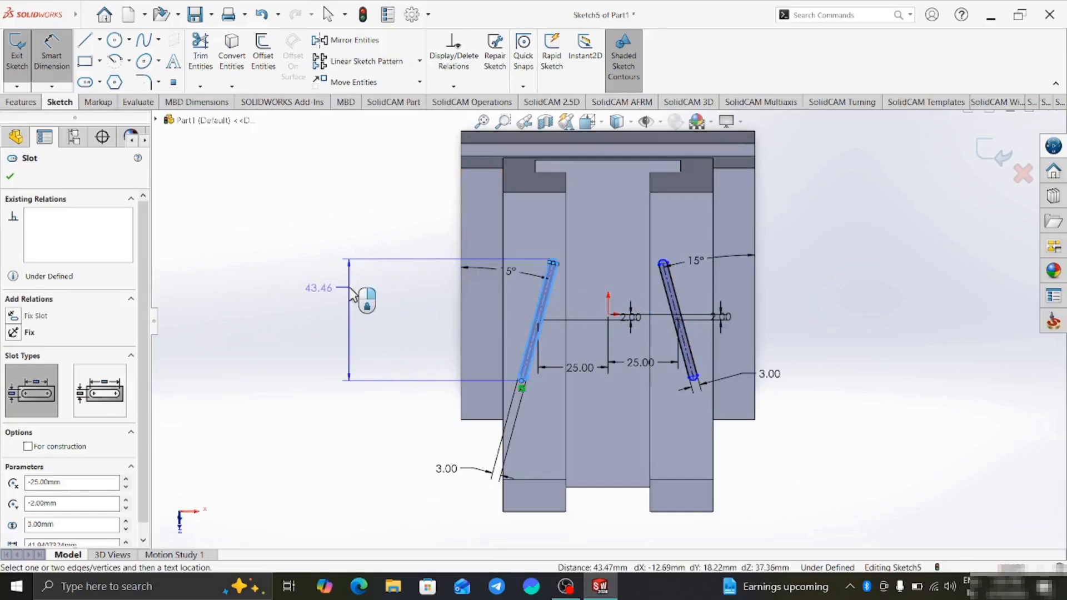
left_click(351, 291)
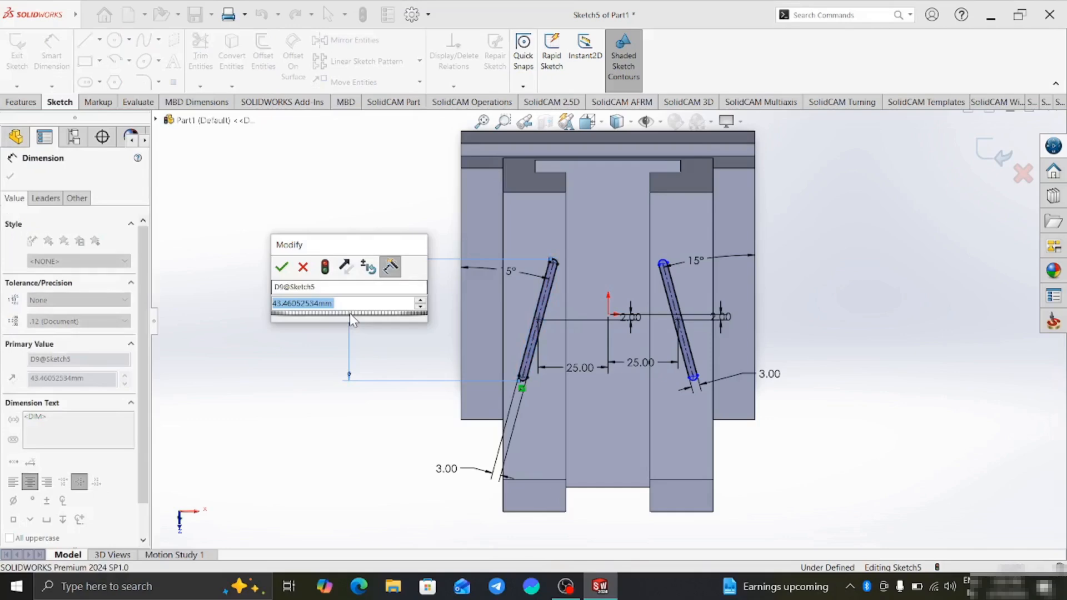
type("40")
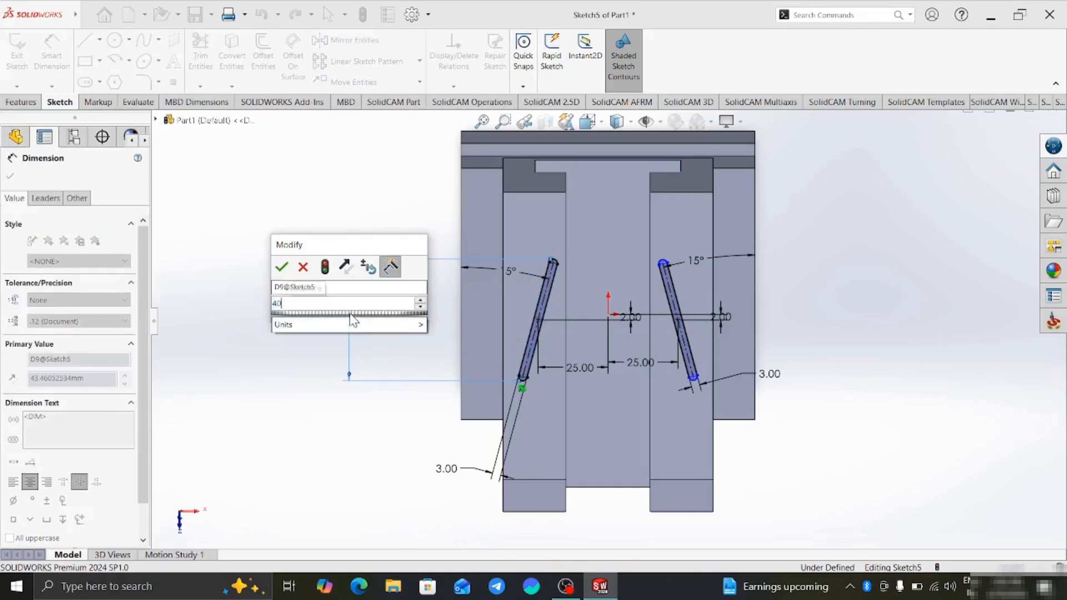
key("Return")
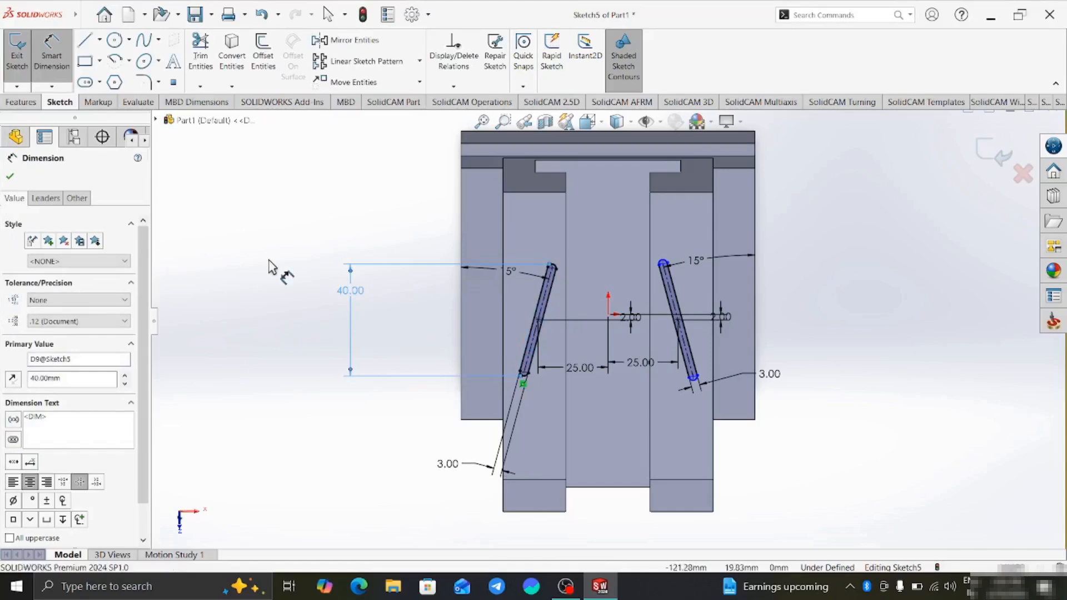
Add an Equal relation between a side line of the left slot and the matching side line of the right slot.
left_click(62, 64)
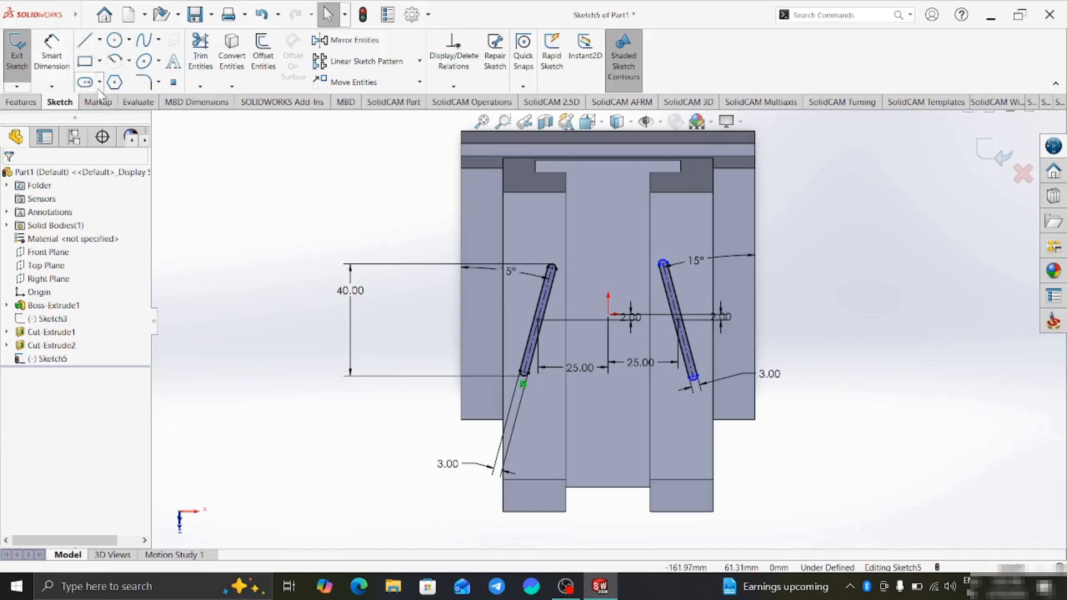
left_click(556, 283)
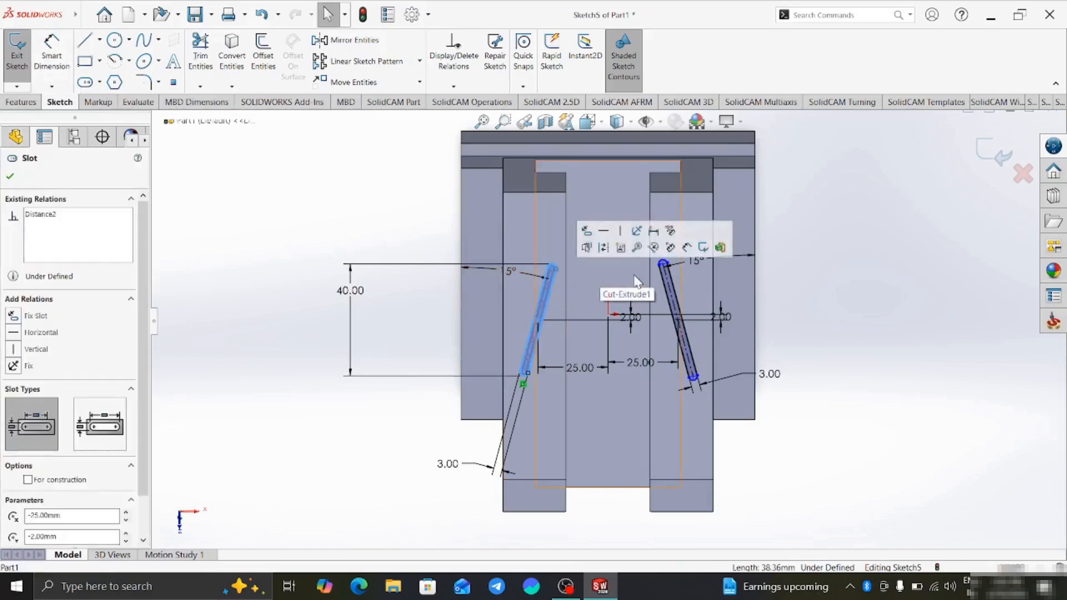
left_click(667, 302)
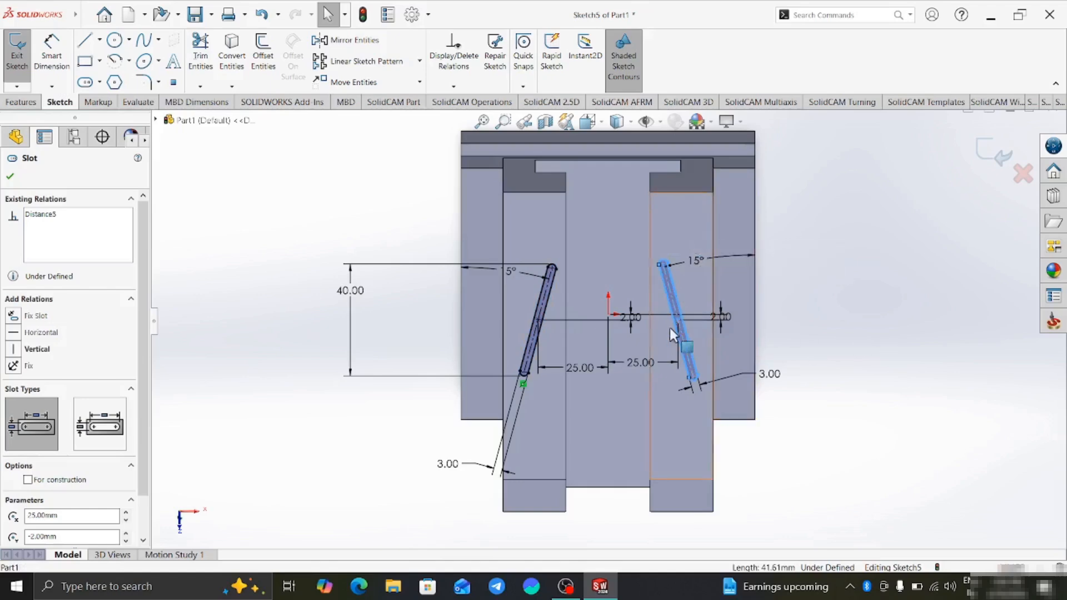
key("Escape")
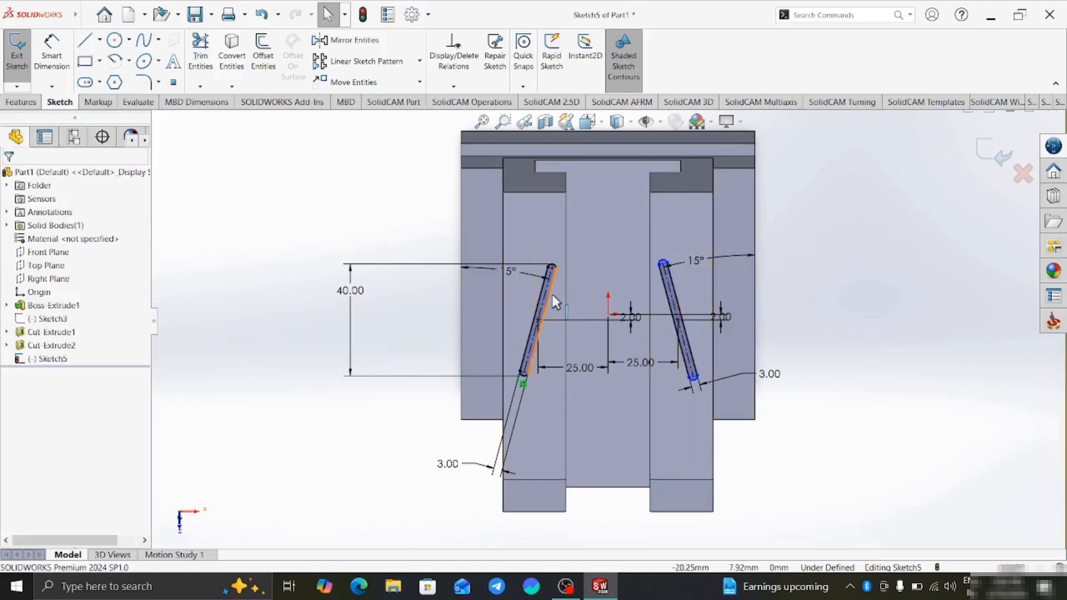
left_click(550, 296)
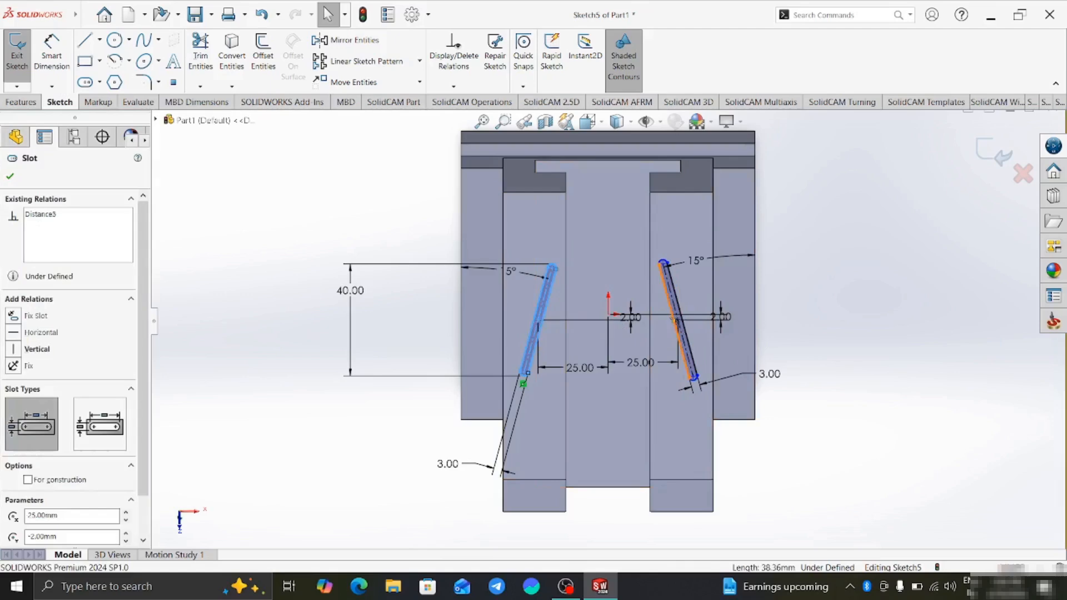
left_click(673, 311, "ctrl")
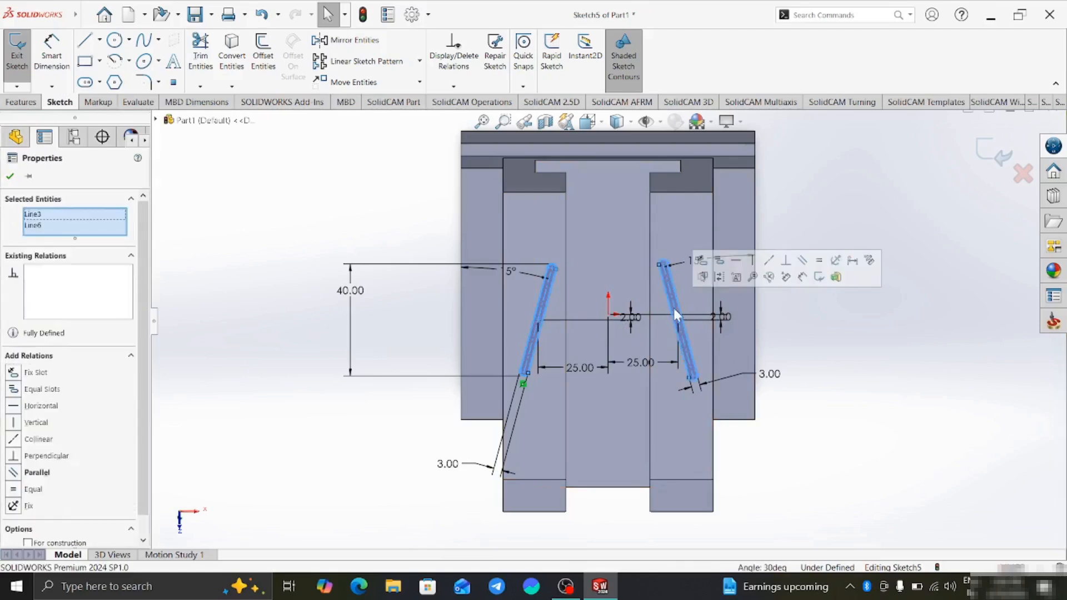
left_click(819, 261)
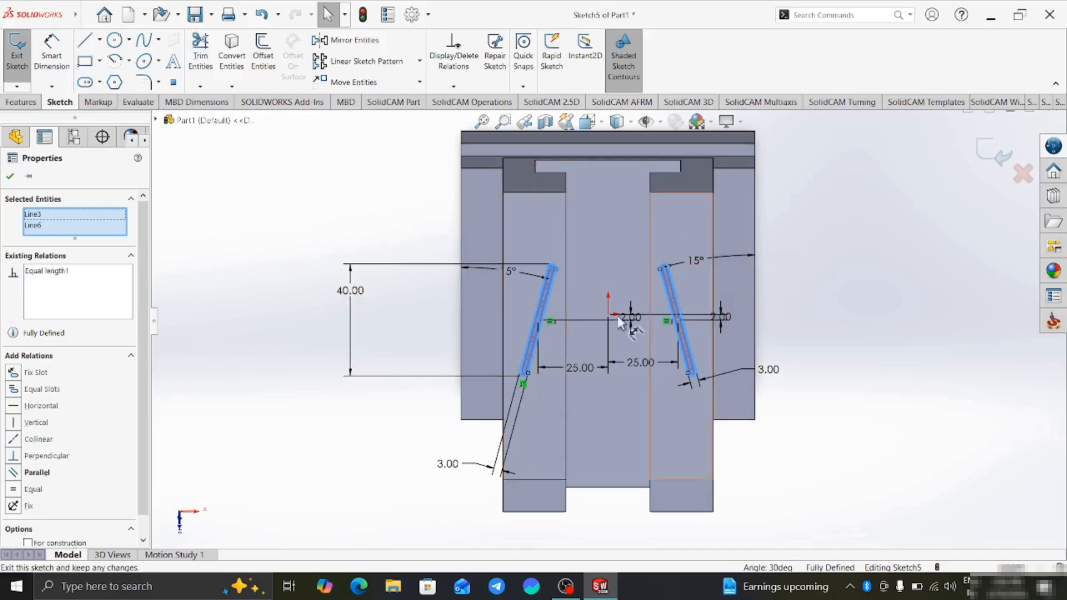
key("Escape")
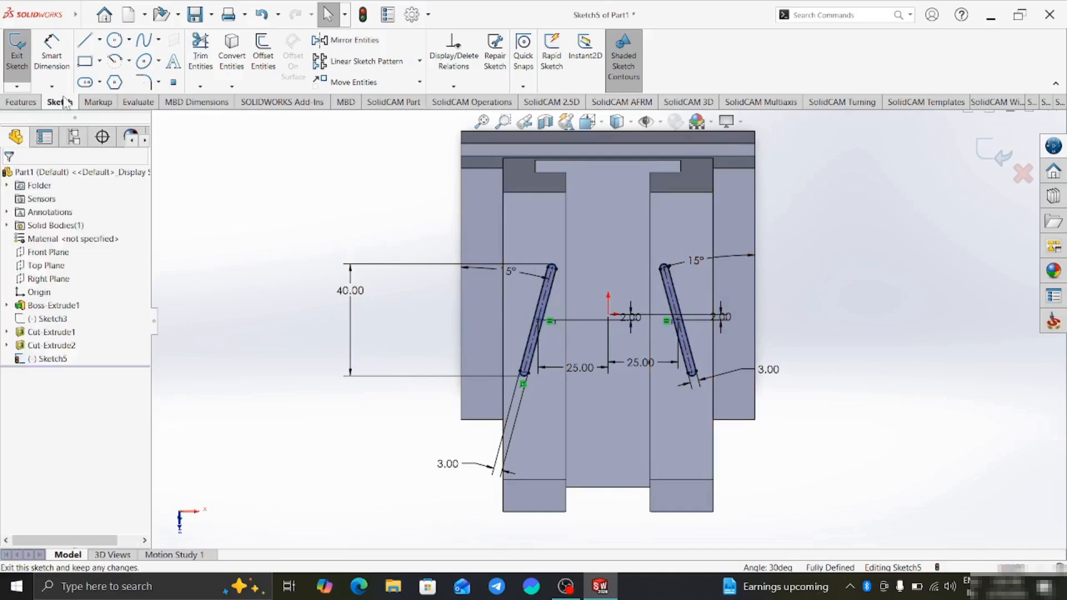
Cut-extrude the two angled slots into the rails with a Blind depth of 5 mm.
left_click(22, 102)
left_click(199, 58)
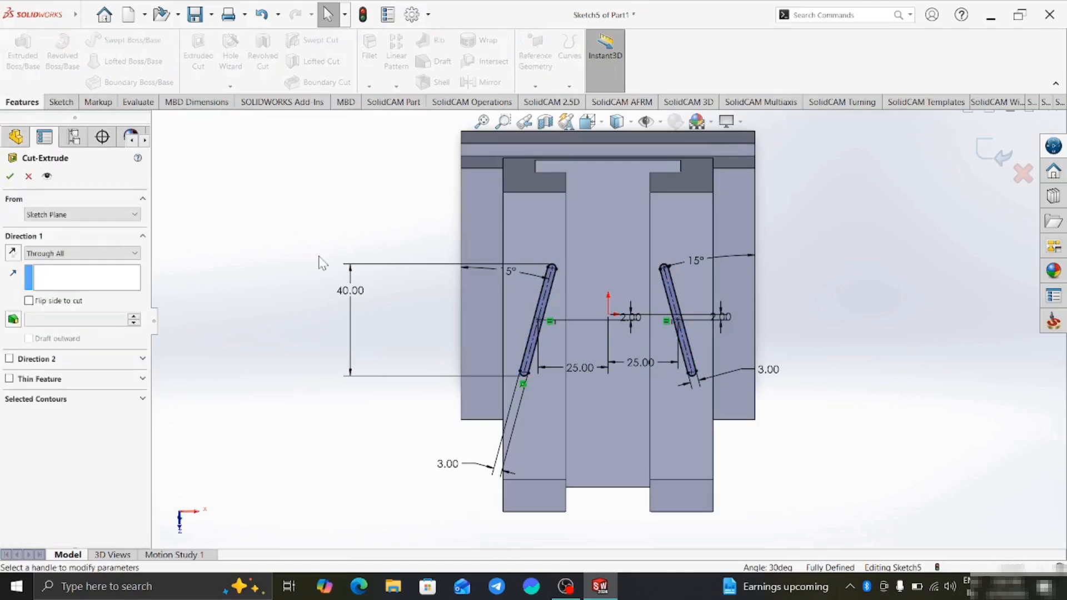
left_click(99, 254)
left_click(66, 262)
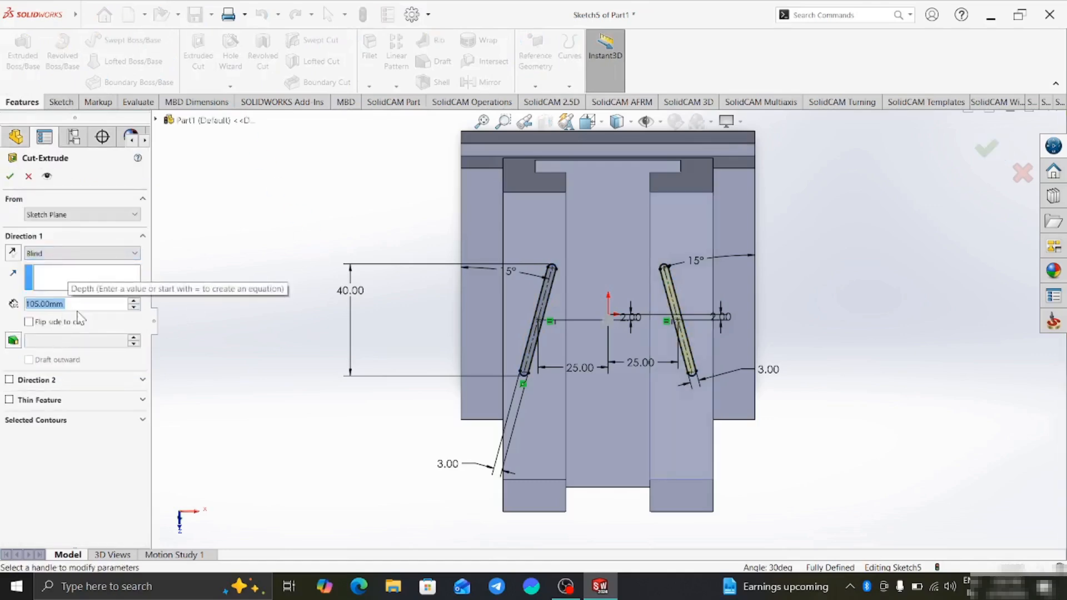
type("5")
key("Return")
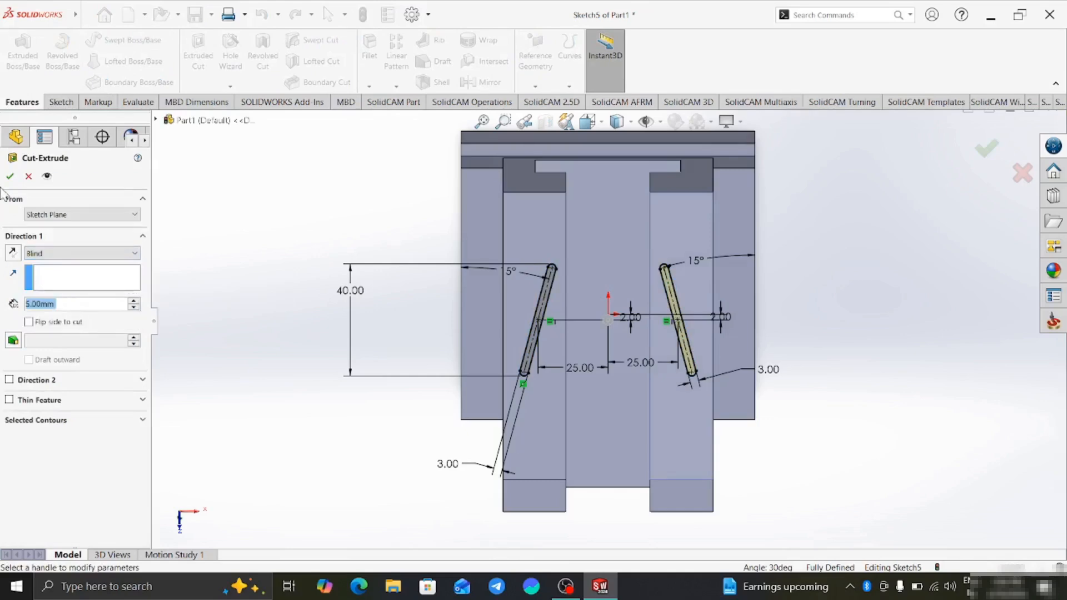
left_click(8, 176)
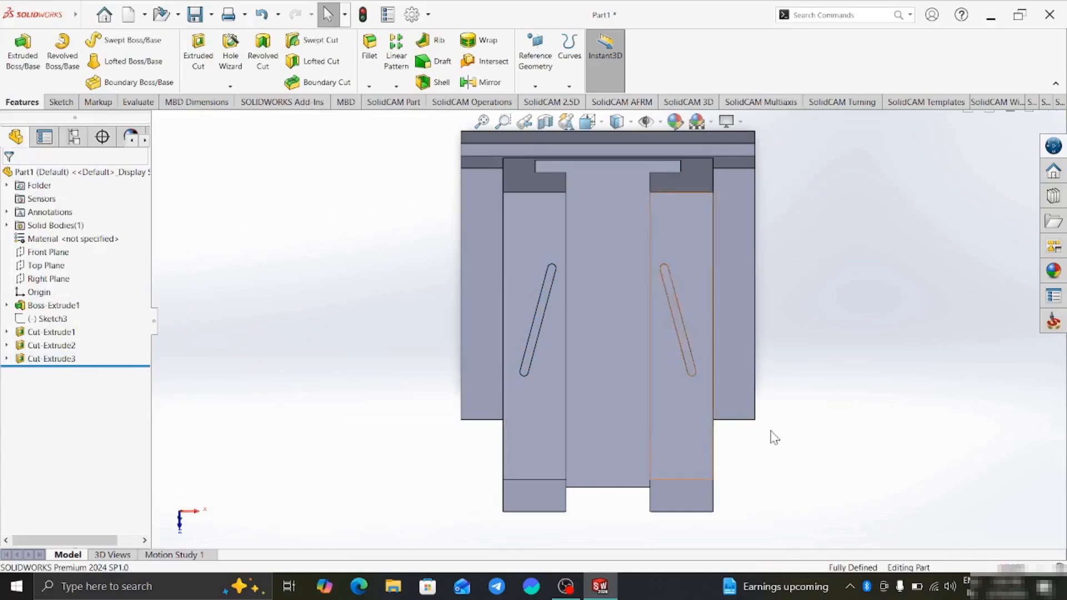
Assign Brass from the Copper Alloys category as the part's material.
middle_click_drag(772, 436, 781, 288)
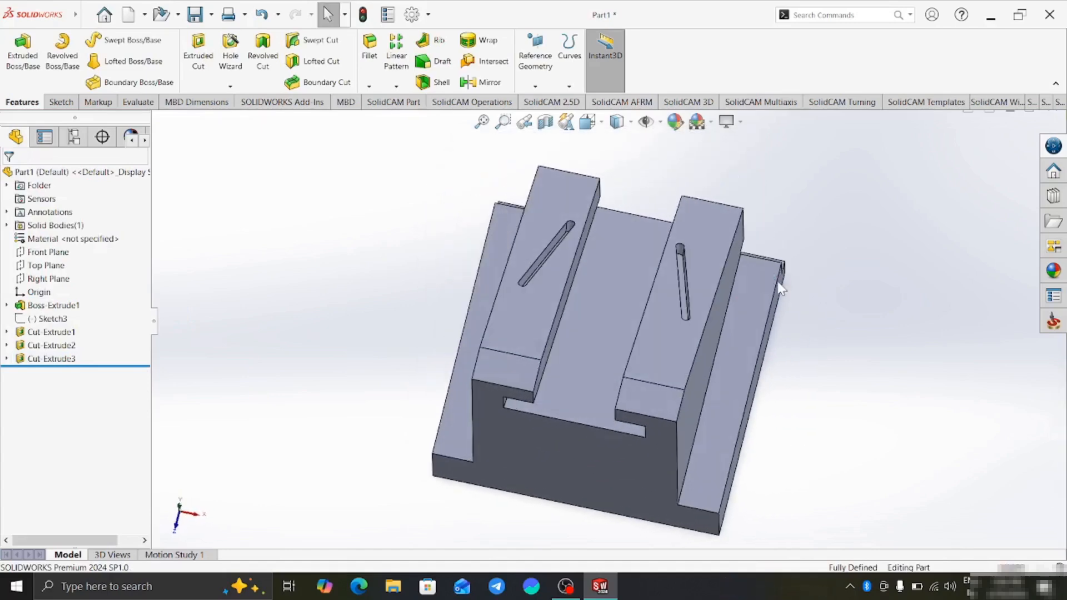
middle_click_drag(849, 391, 609, 371)
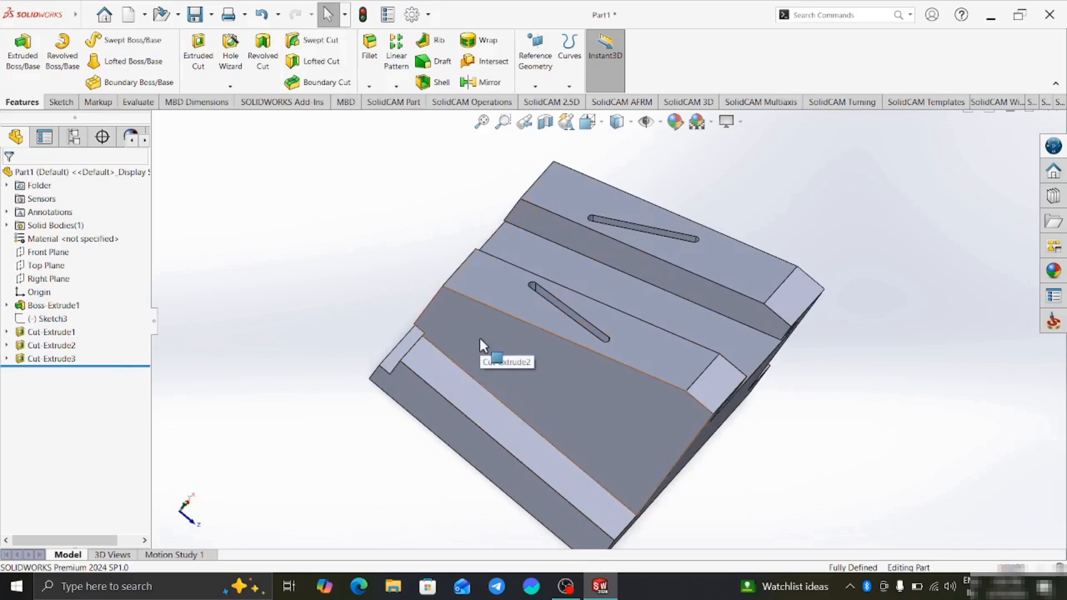
left_click(56, 243)
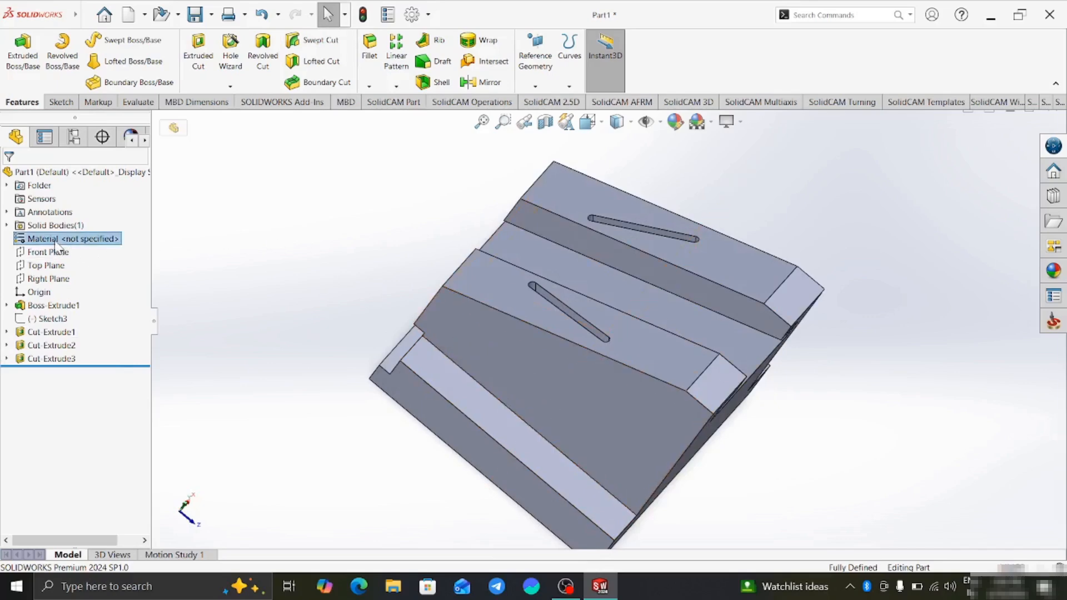
right_click(55, 241)
left_click(78, 249)
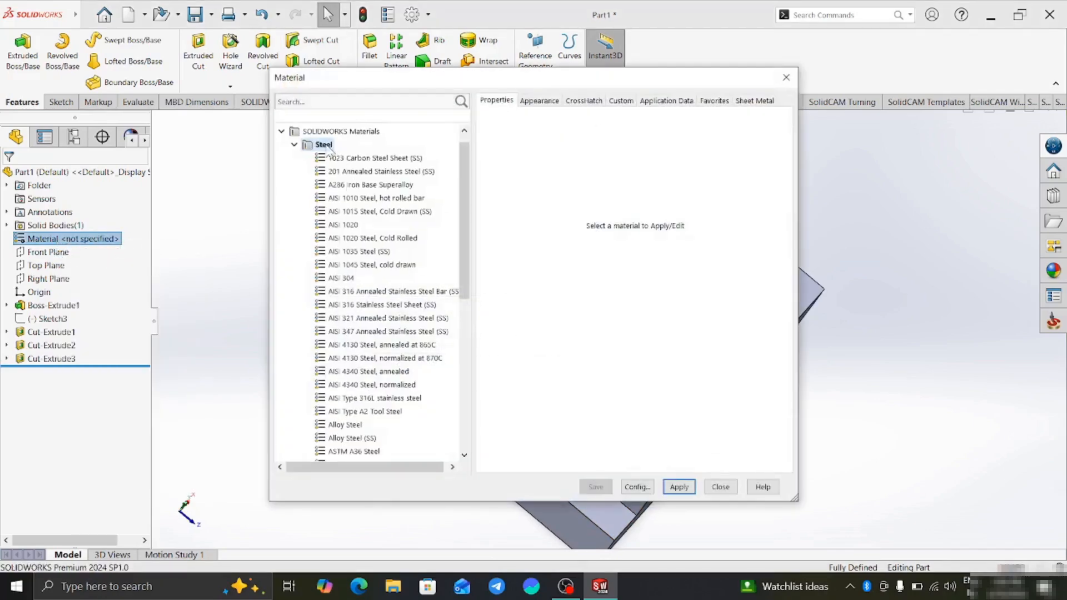
left_click(294, 157)
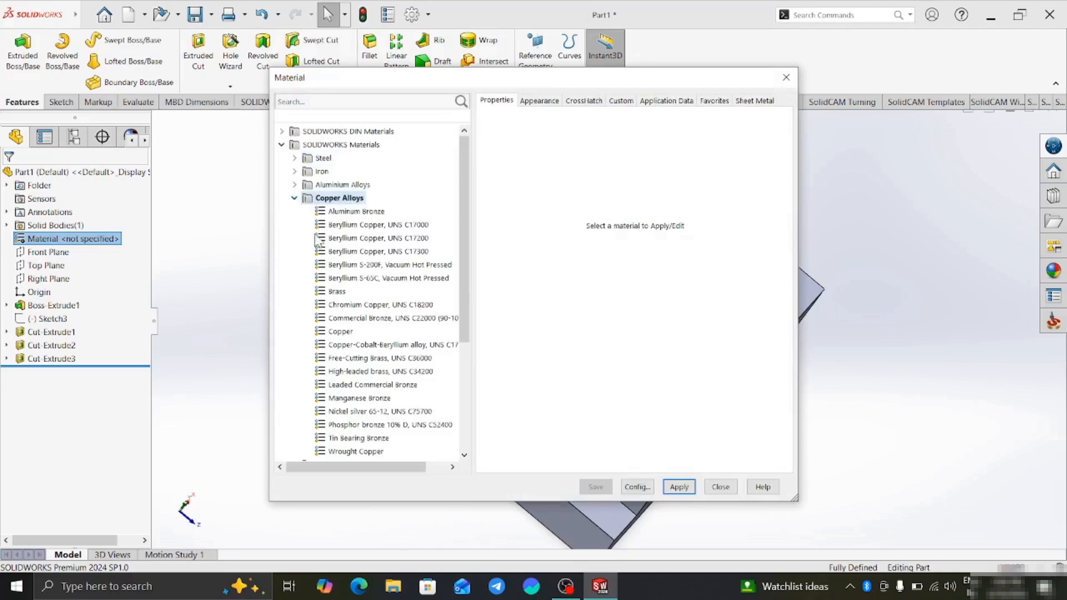
left_click(337, 292)
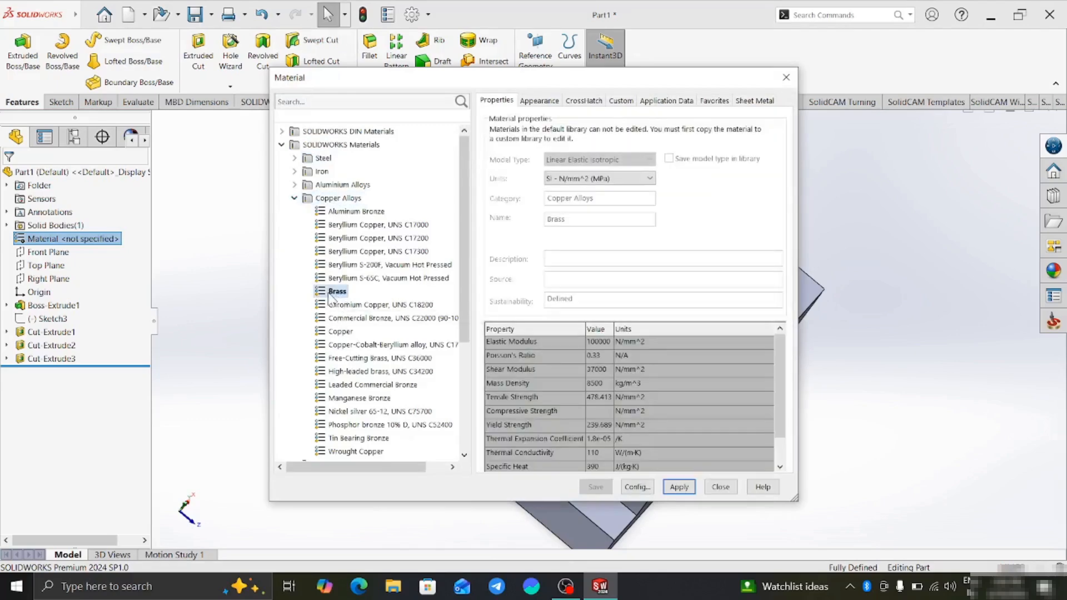
left_click(677, 488)
left_click(721, 487)
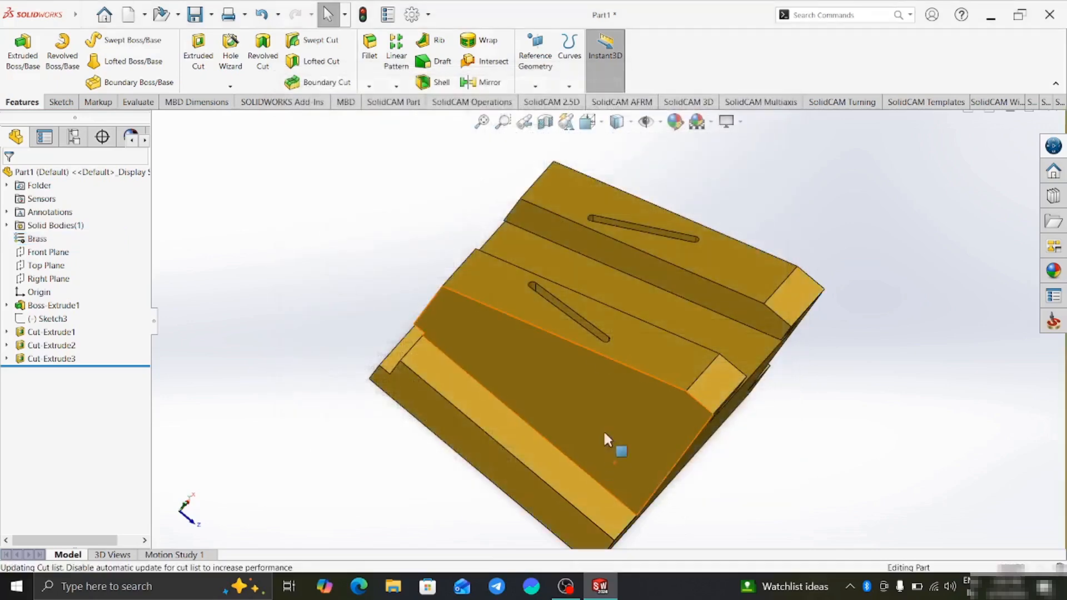
middle_click_drag(604, 434, 734, 389)
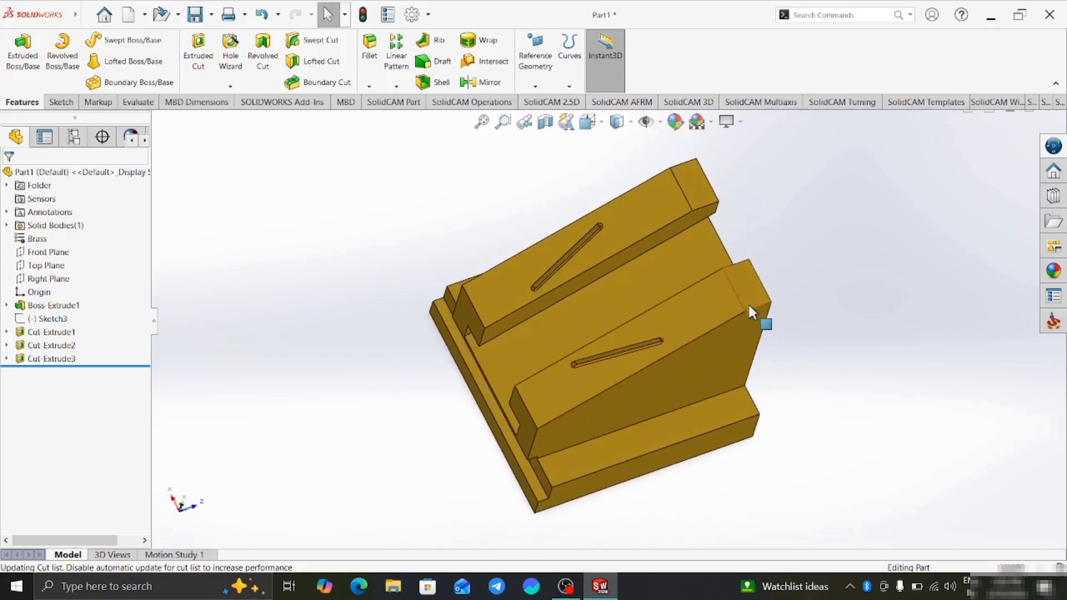
middle_click_drag(749, 302, 731, 248)
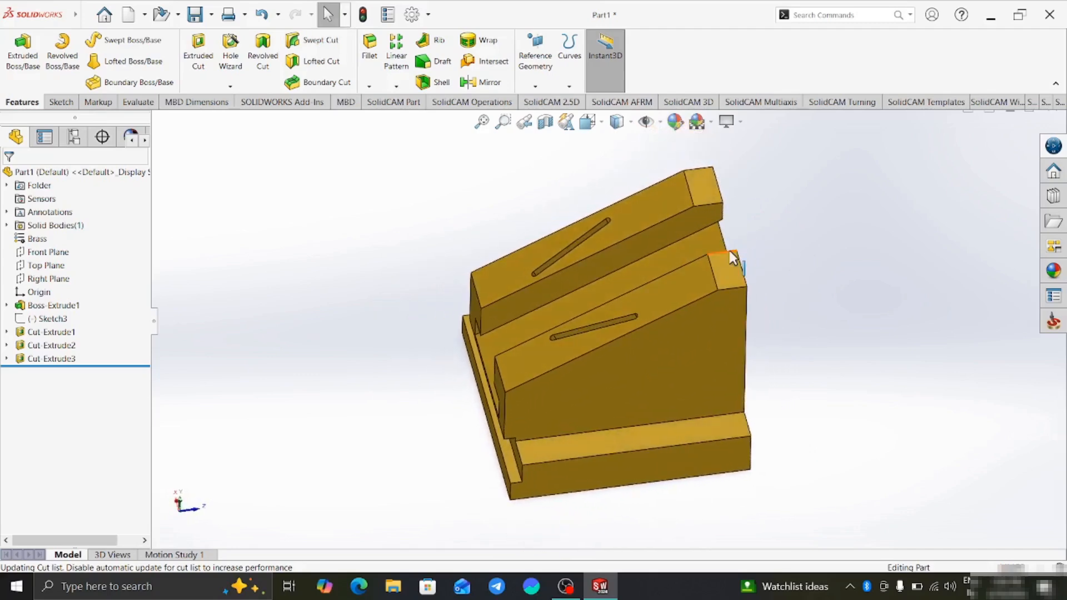